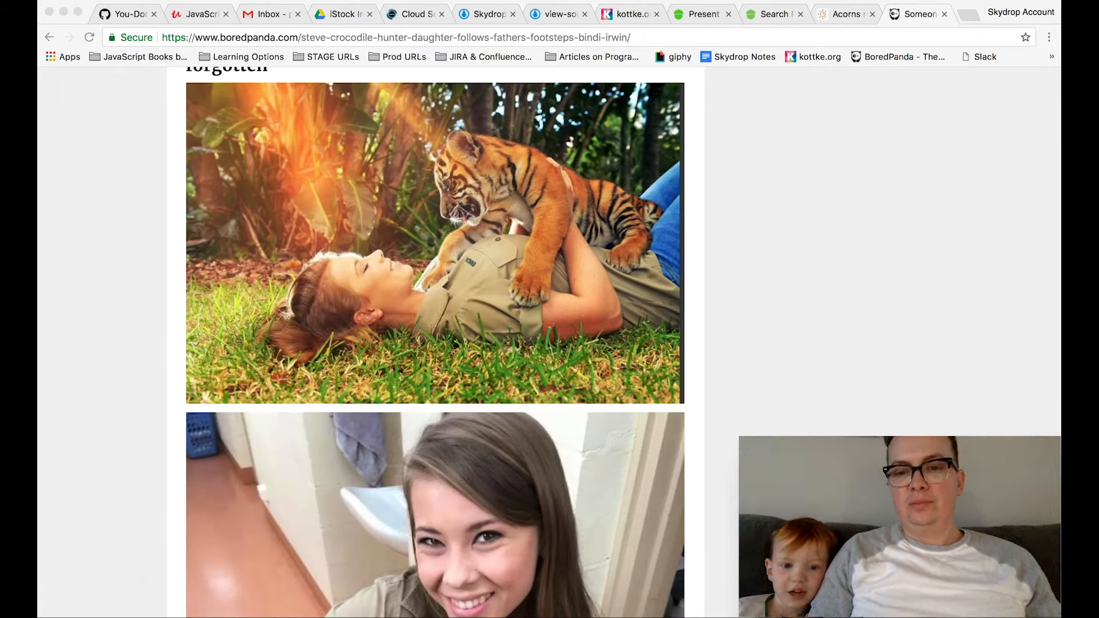
- Search the computer for "pho" and launch Adobe Photoshop CC 2018
mouse_move(593, 612)
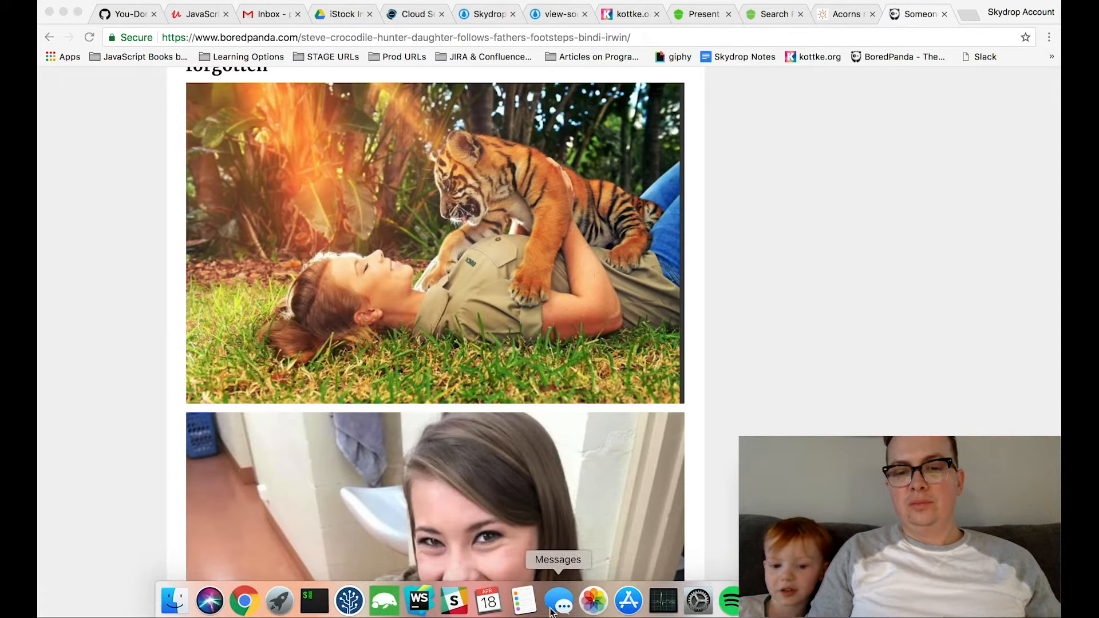
key(super+space)
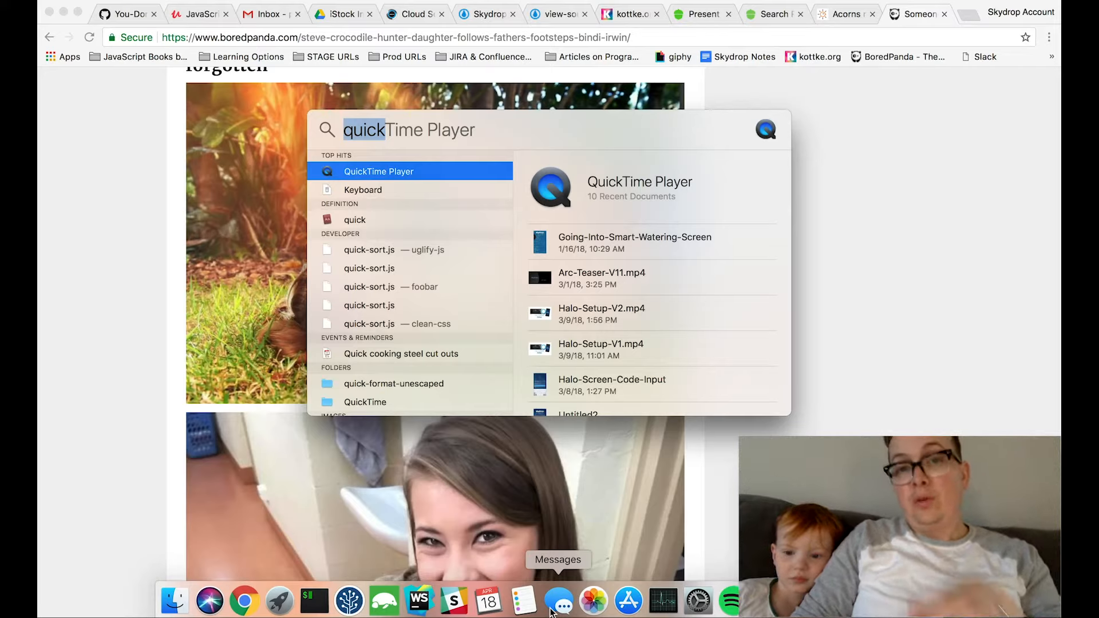
text(pho)
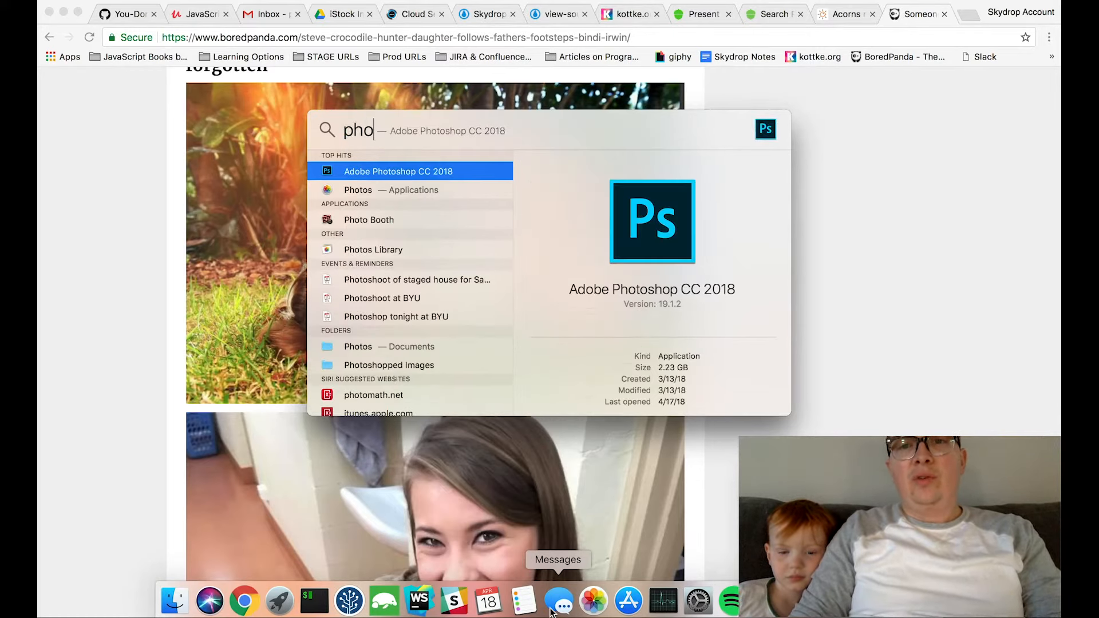
key(Return)
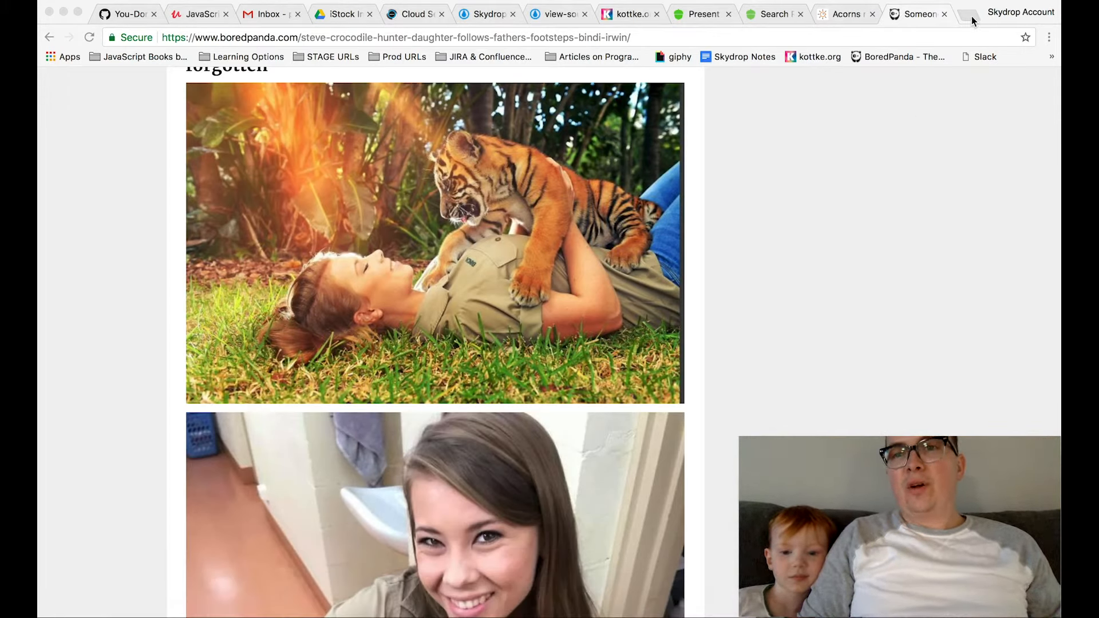
- Scroll further through the Bored Panda article, switching back to Chrome, and open a new browser tab
scroll(750, 178, down, 3)
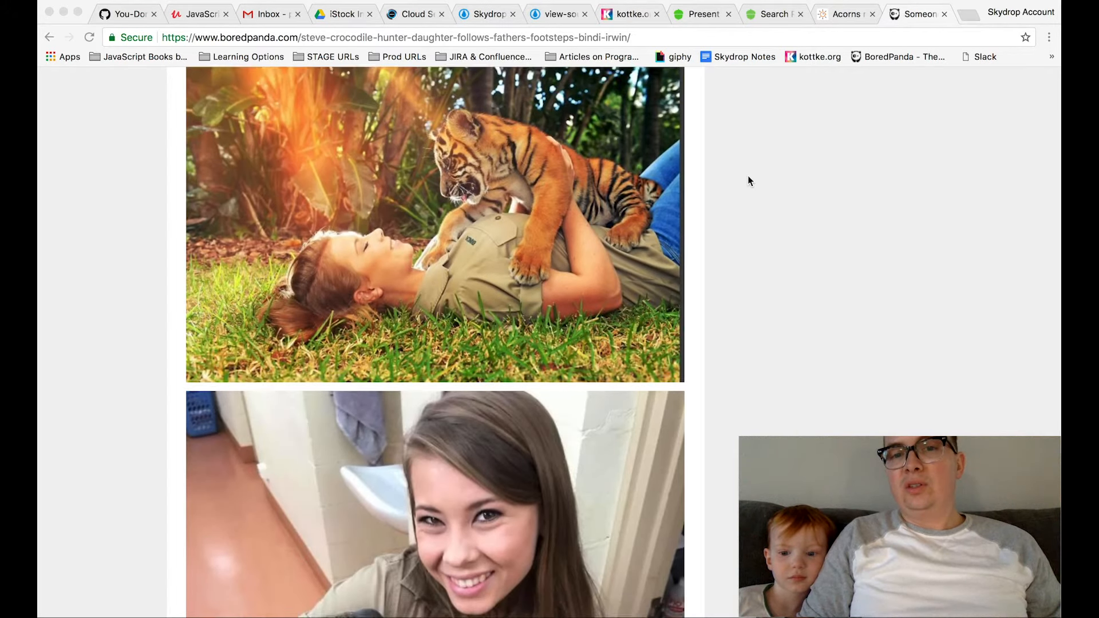
scroll(748, 176, down, 2)
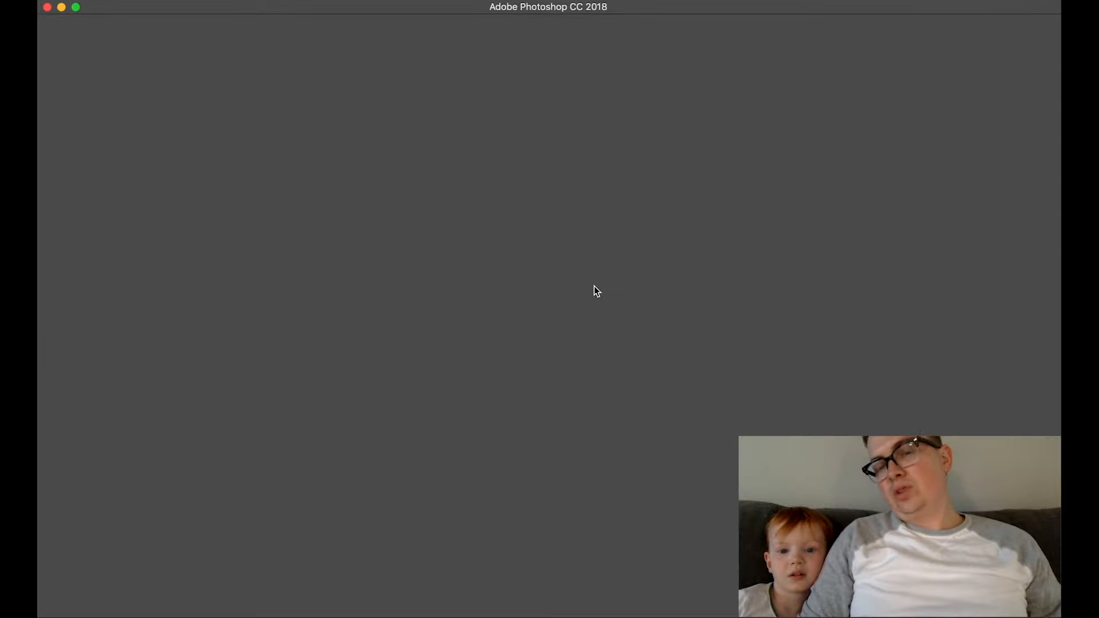
mouse_move(400, 613)
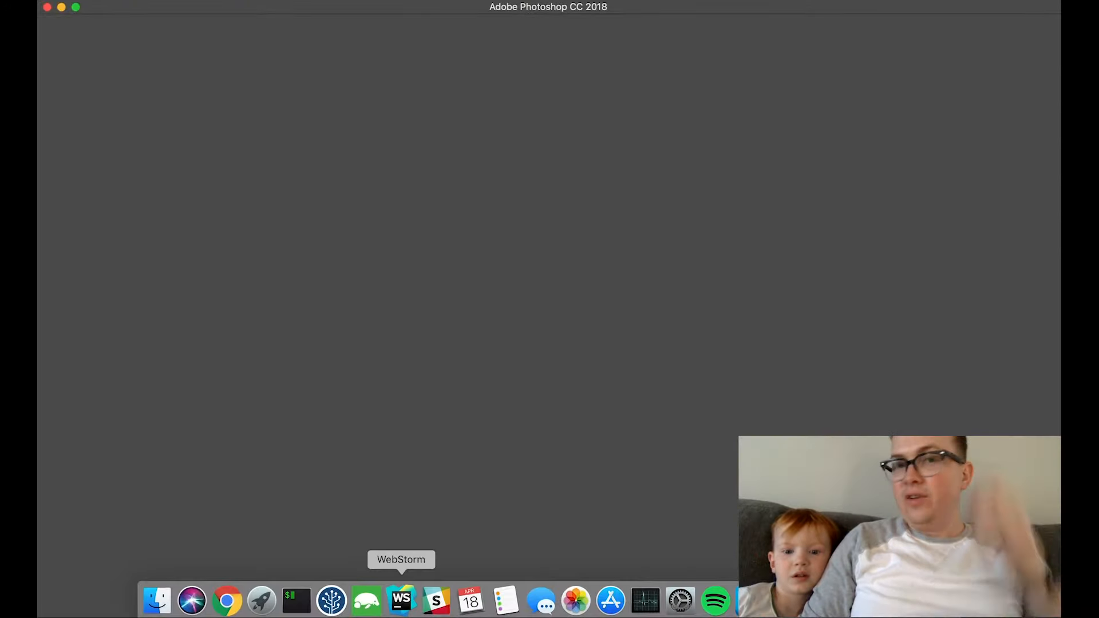
click(228, 602)
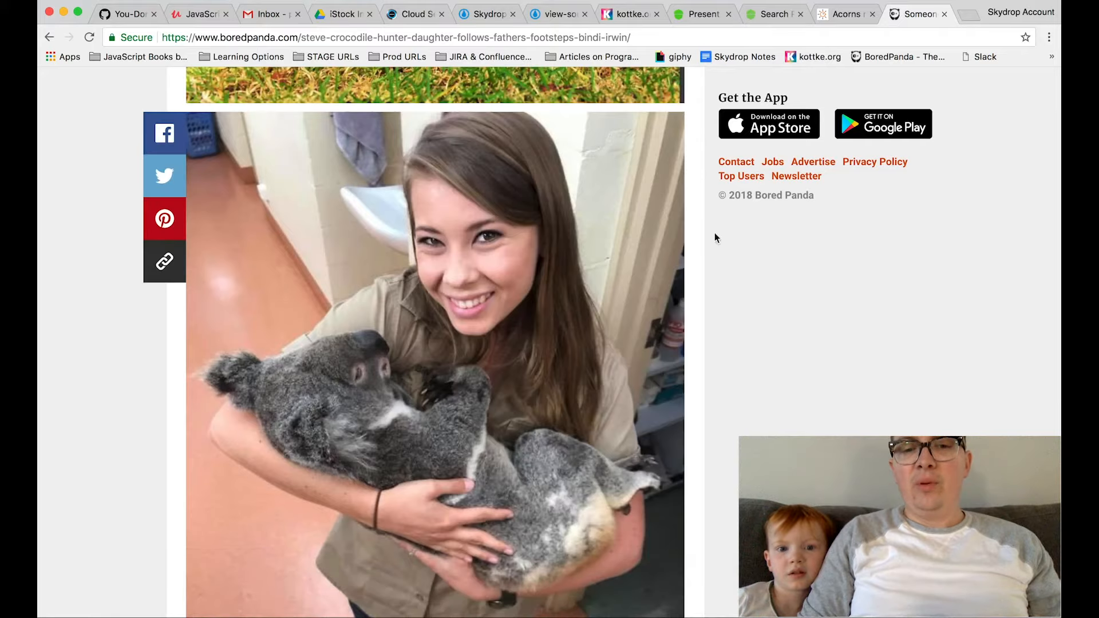
click(971, 15)
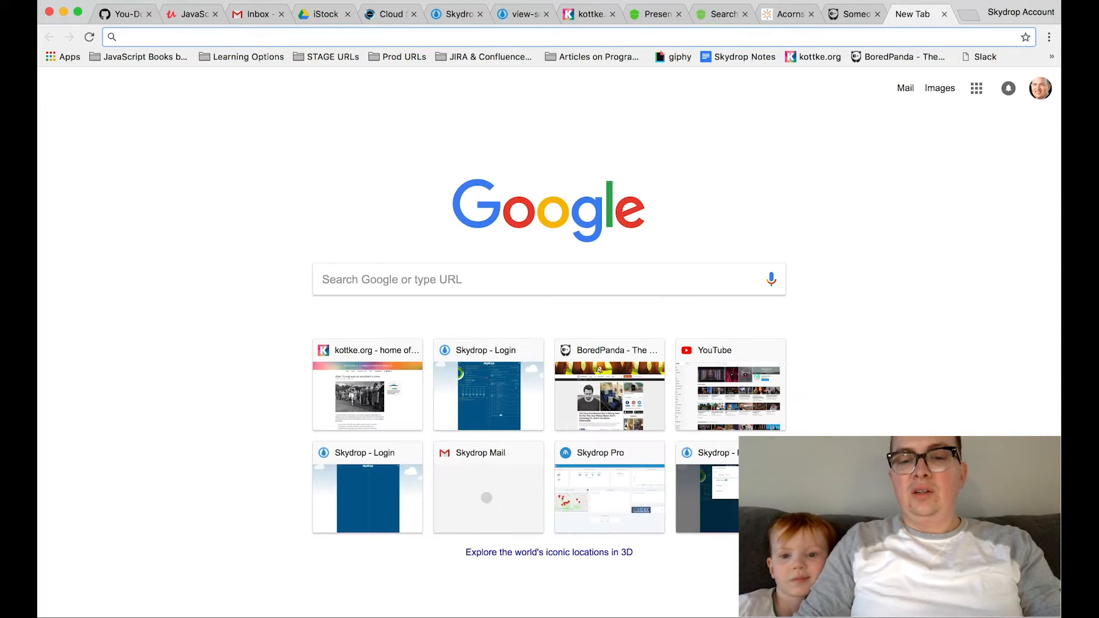
- Switch to Spotify and search for "lonely island"
click(716, 605)
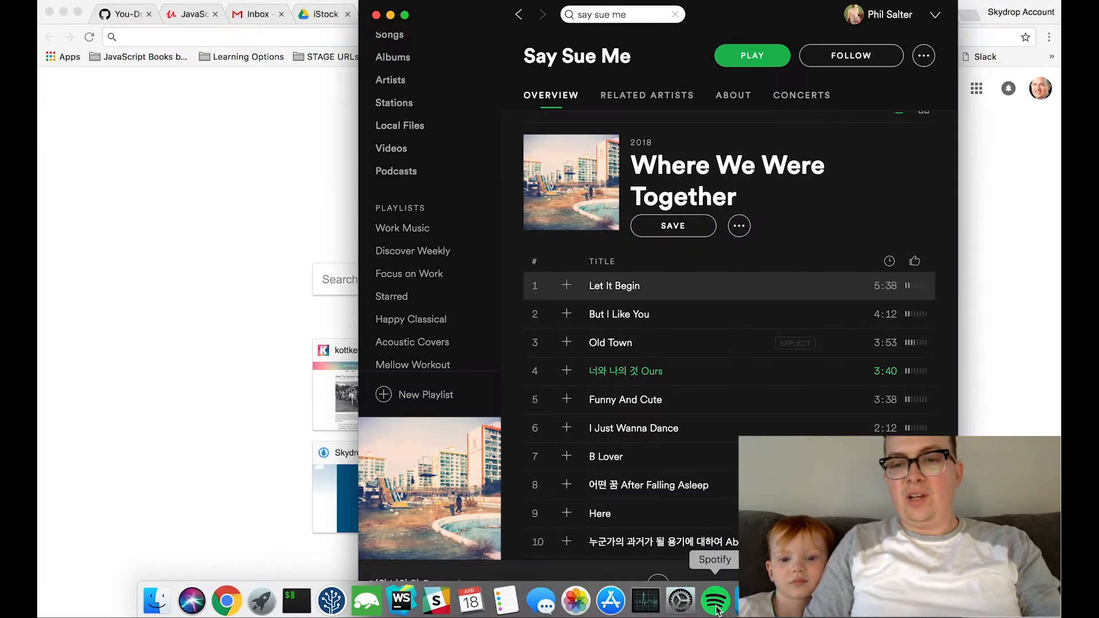
scroll(572, 354, up, 10)
scroll(438, 112, up, 3)
scroll(422, 106, up, 3)
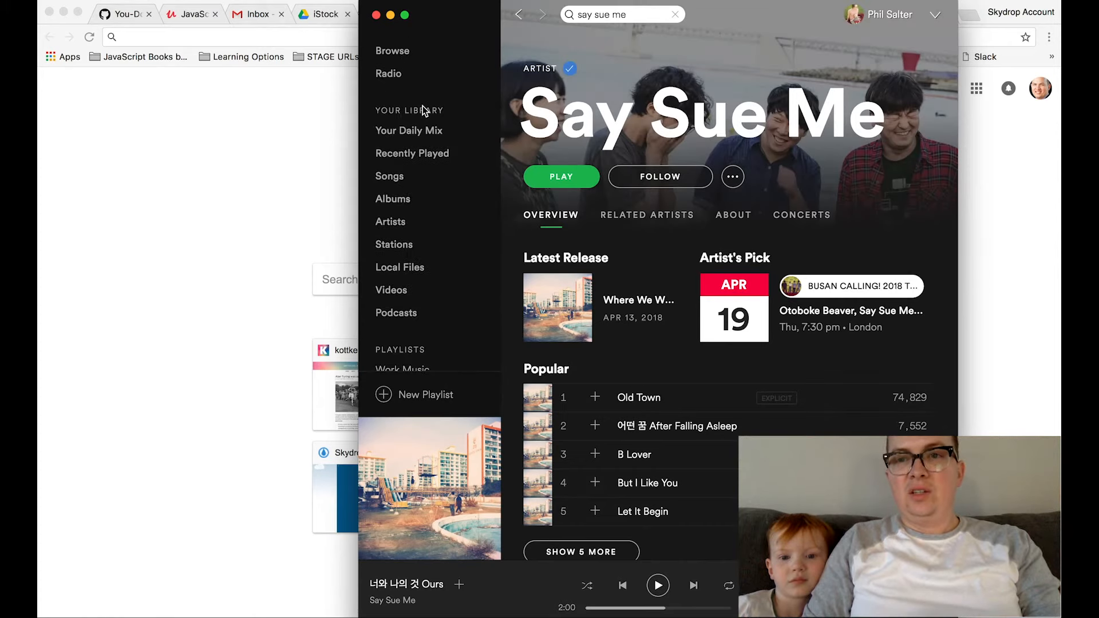
click(593, 16)
text(lon)
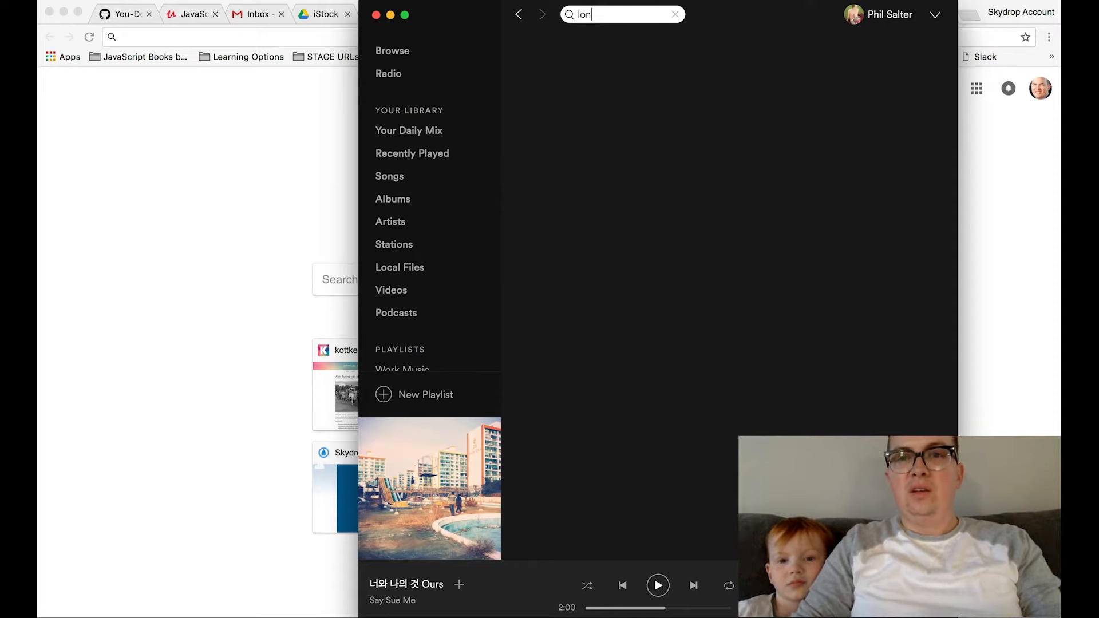
text(ely islan)
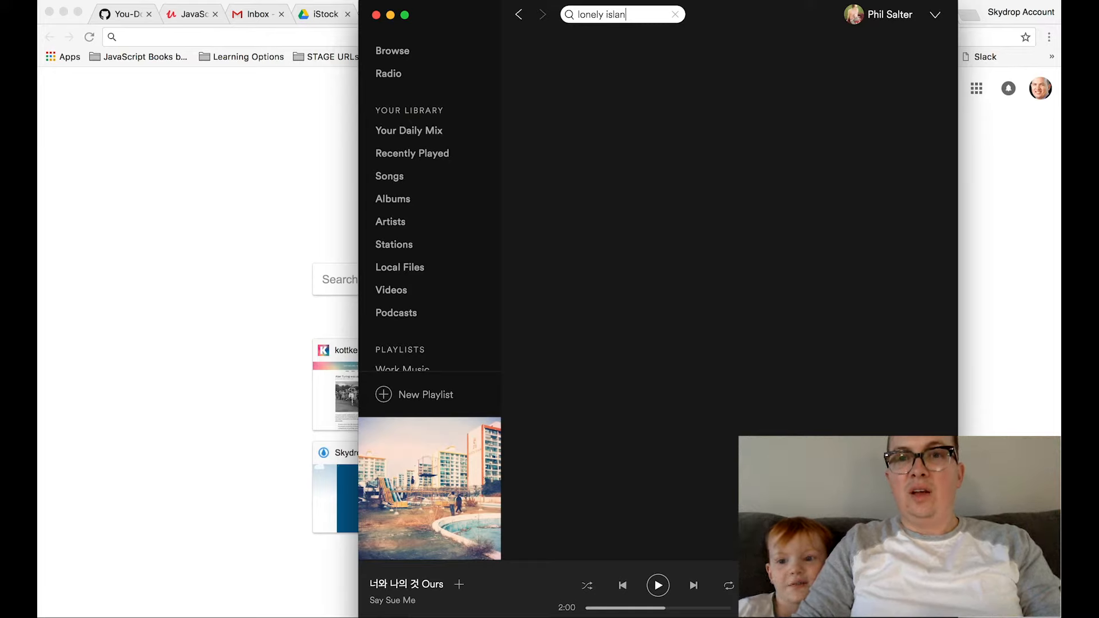
text(d)
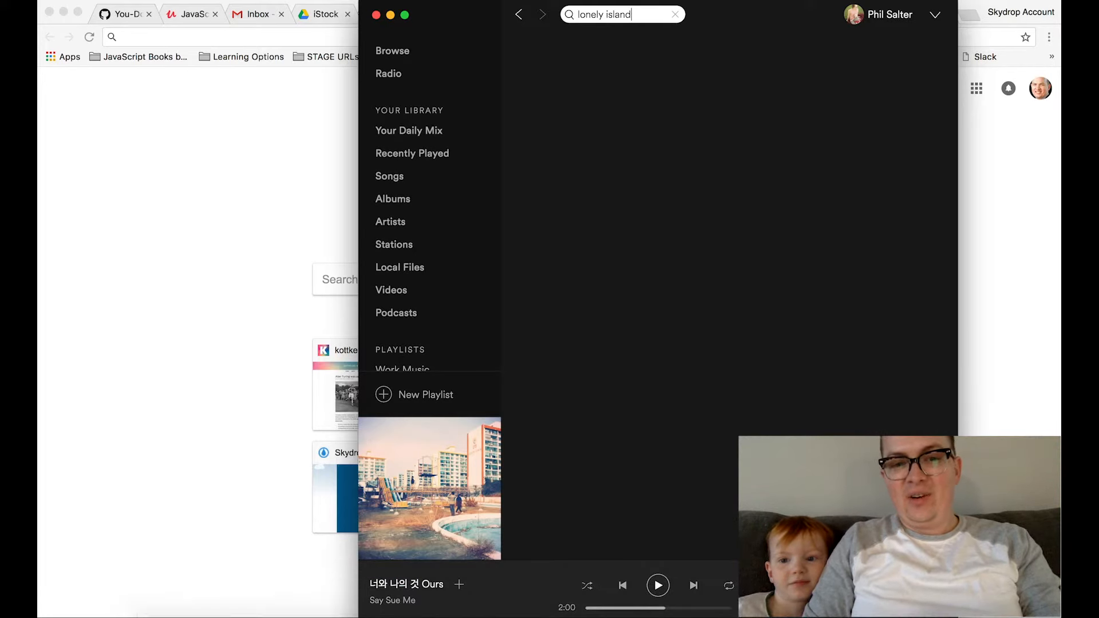
- Move the Spotify window leftwards on the desktop so its song list and playback controls are unobstructed
click(775, 605)
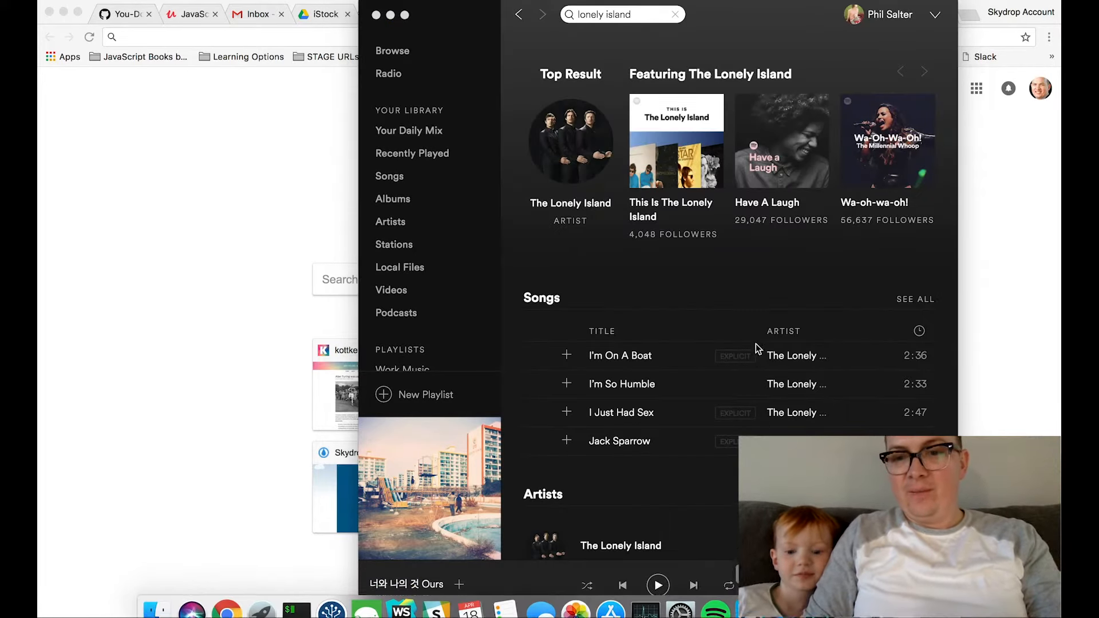
click(710, 23)
drag(710, 23, 508, 20)
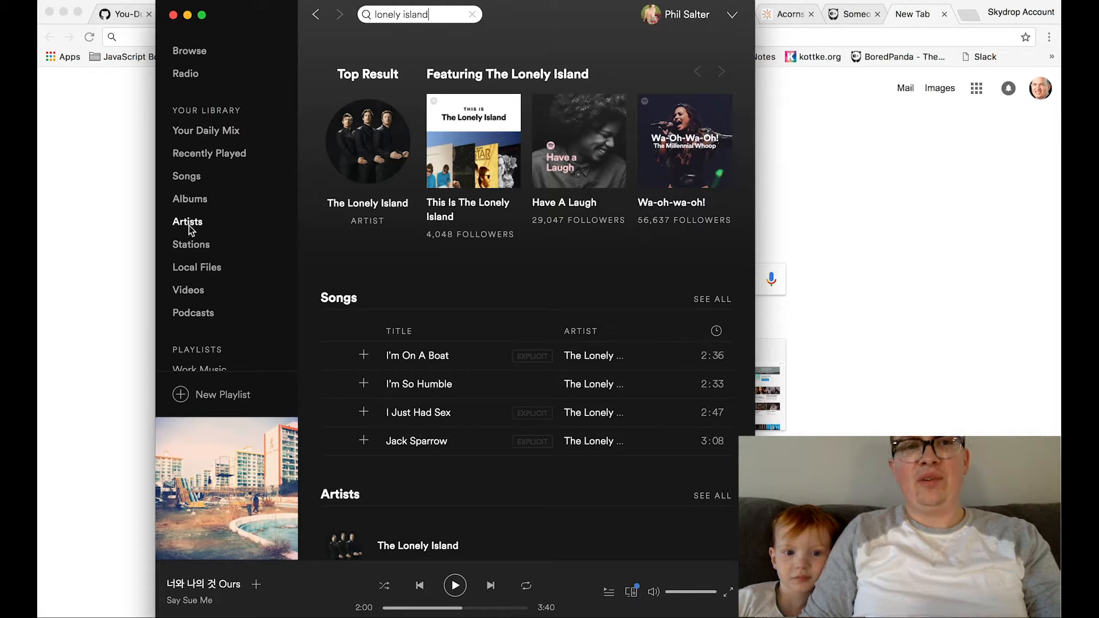
- Open the Work Music playlist and look through its songs, listed by artist, for something to play
scroll(195, 288, down, 3)
click(195, 303)
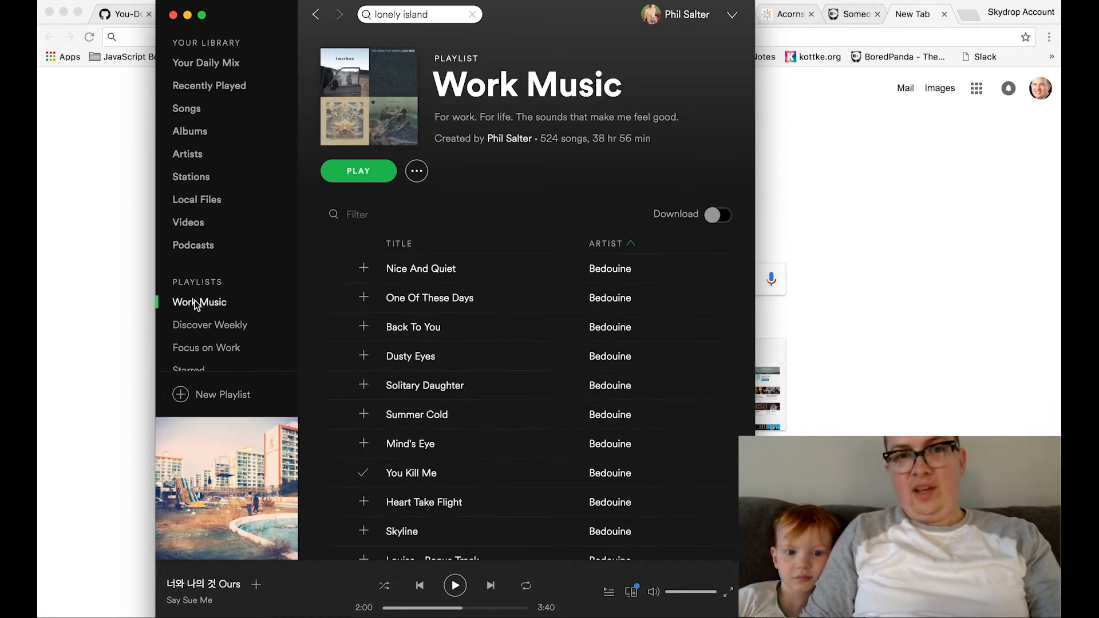
scroll(514, 318, down, 5)
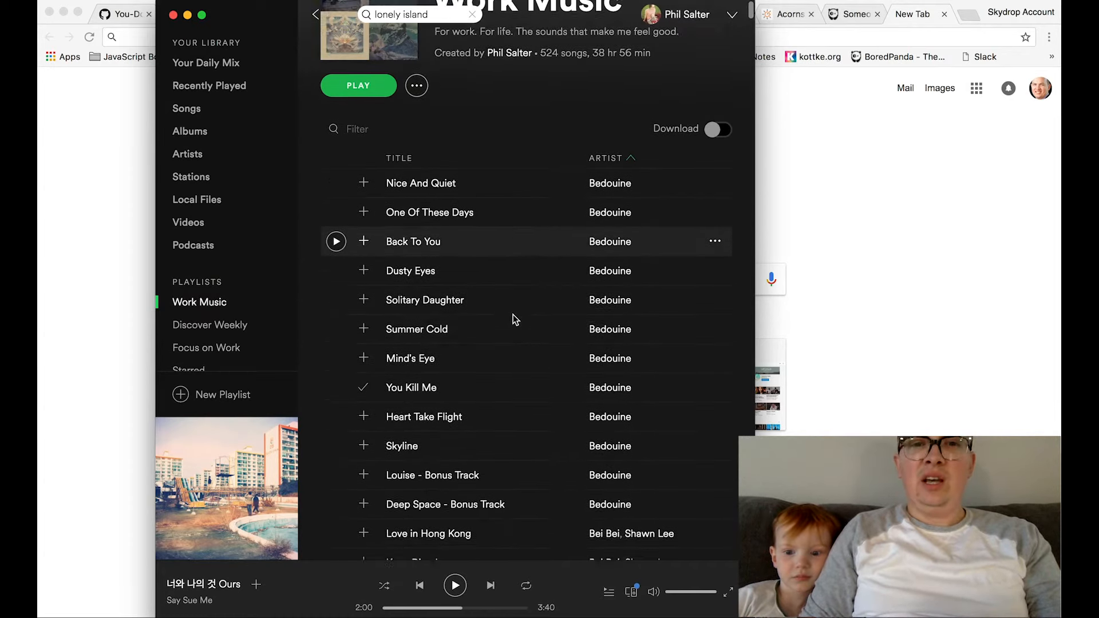
scroll(513, 316, down, 10)
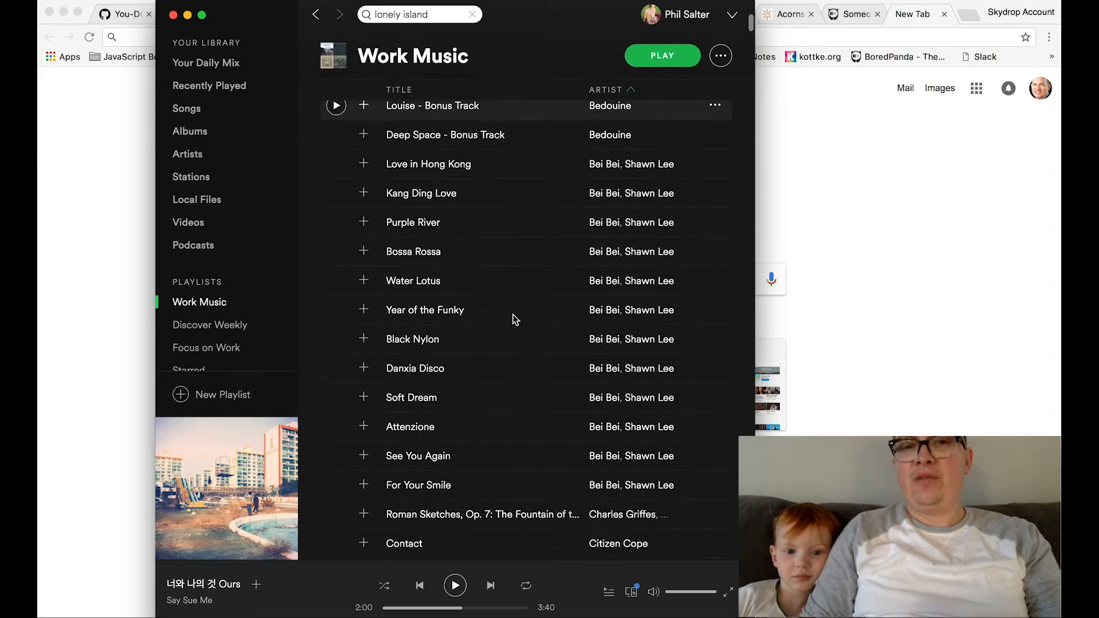
scroll(513, 315, down, 15)
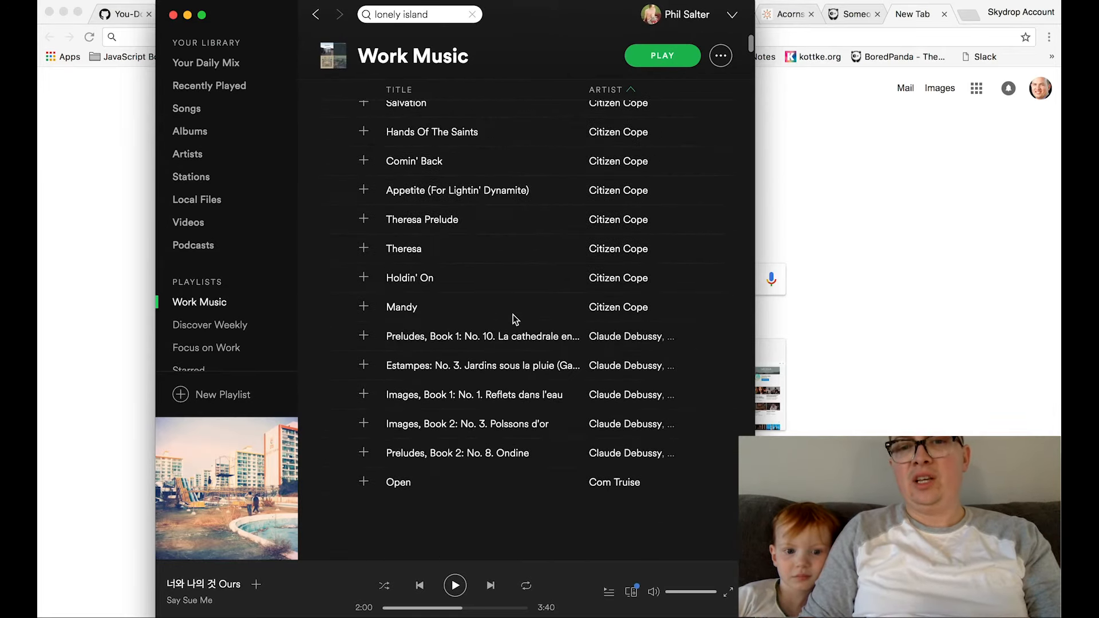
scroll(513, 319, down, 10)
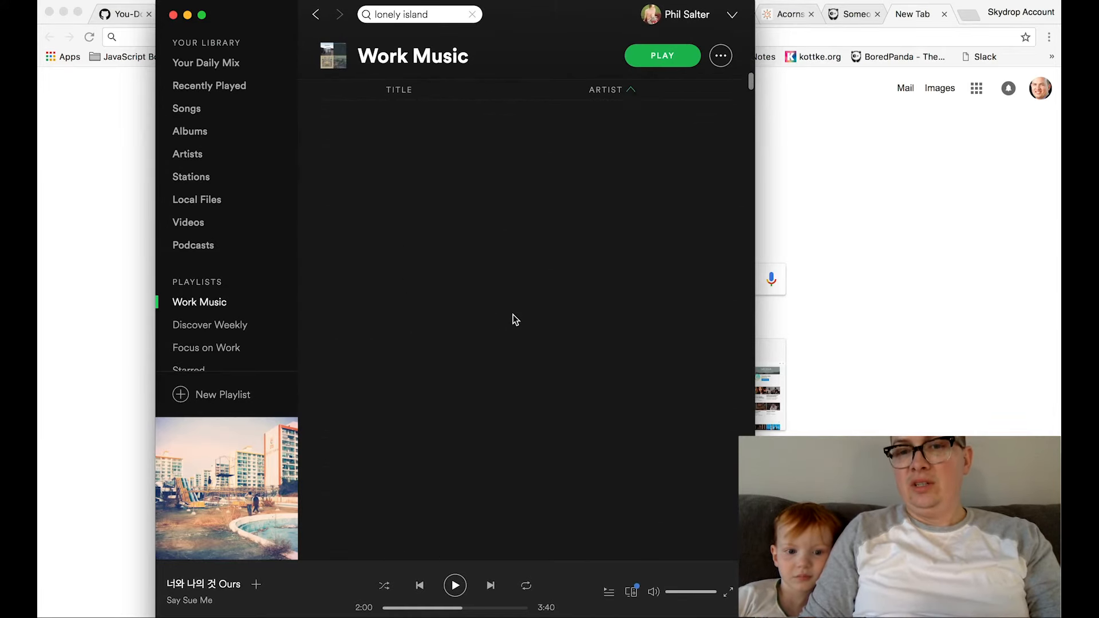
scroll(513, 316, down, 5)
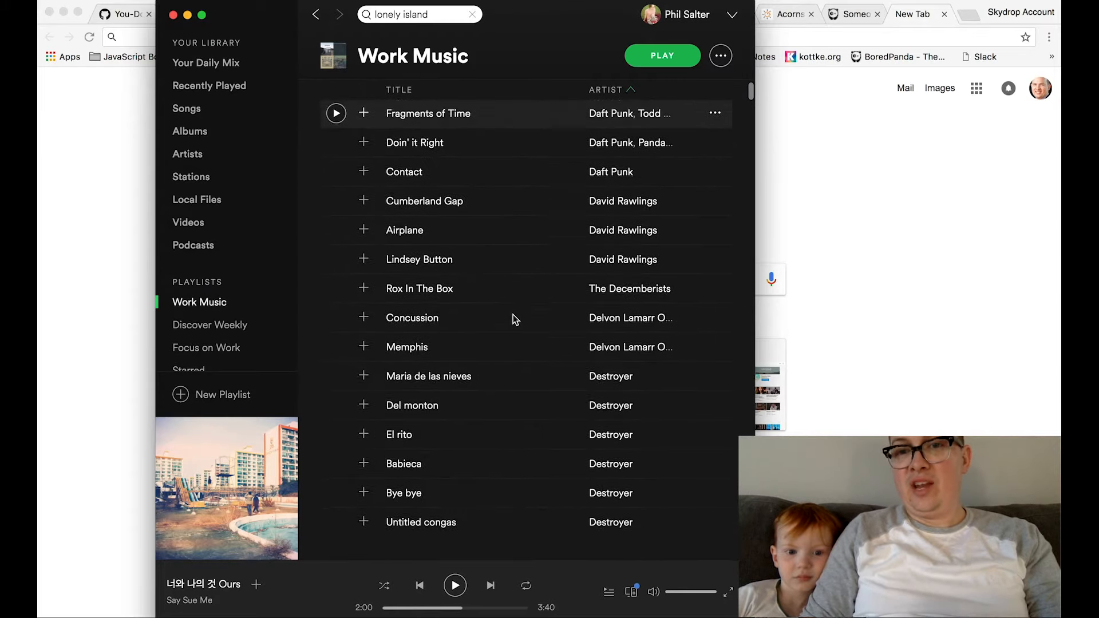
scroll(513, 315, down, 4)
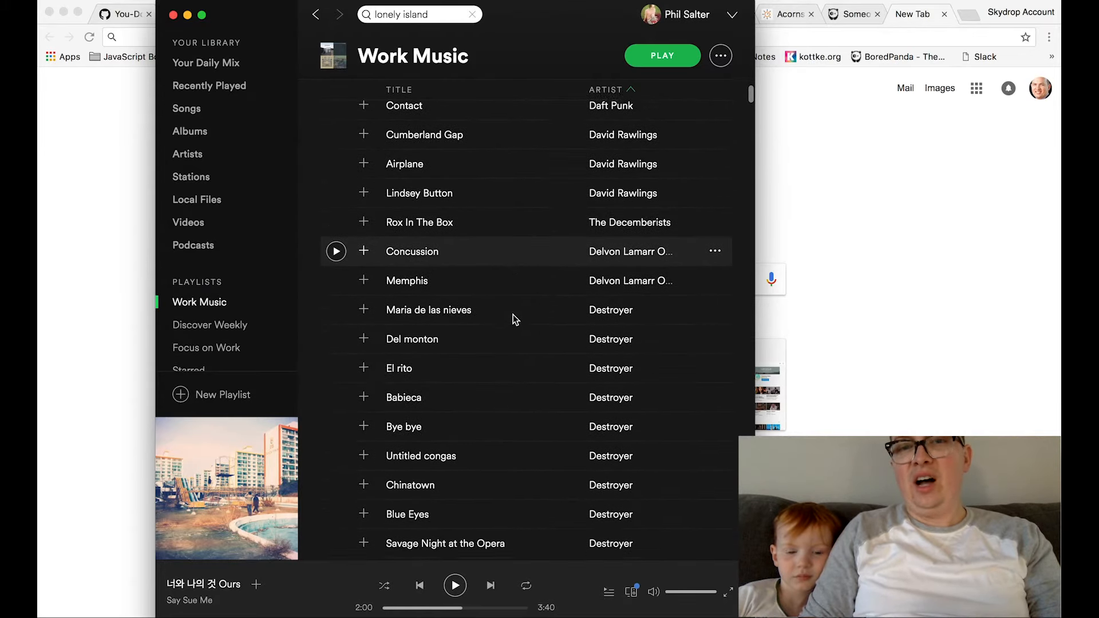
scroll(513, 319, down, 9)
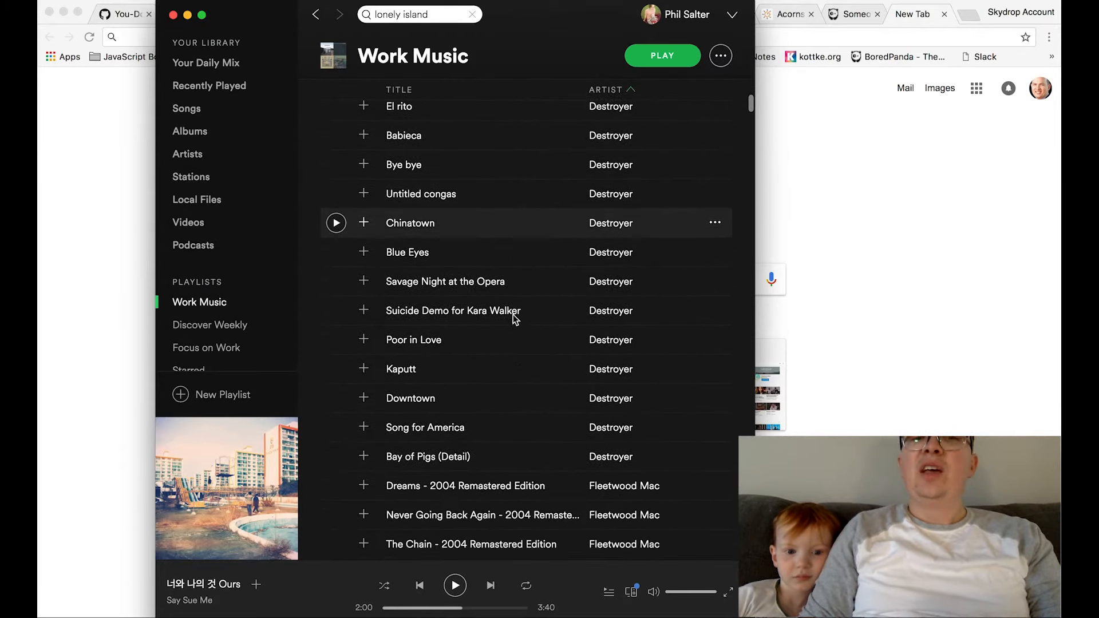
scroll(512, 320, down, 3)
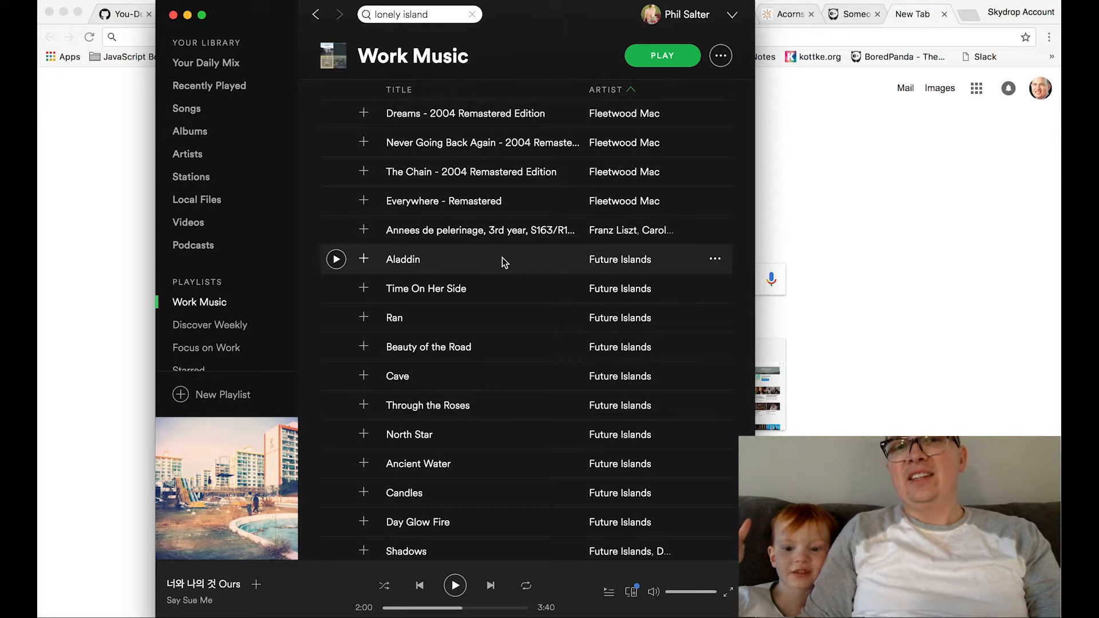
- Search for "future islands" and play Seasons (Waiting On You) from the Future Islands artist page
click(399, 15)
text(f)
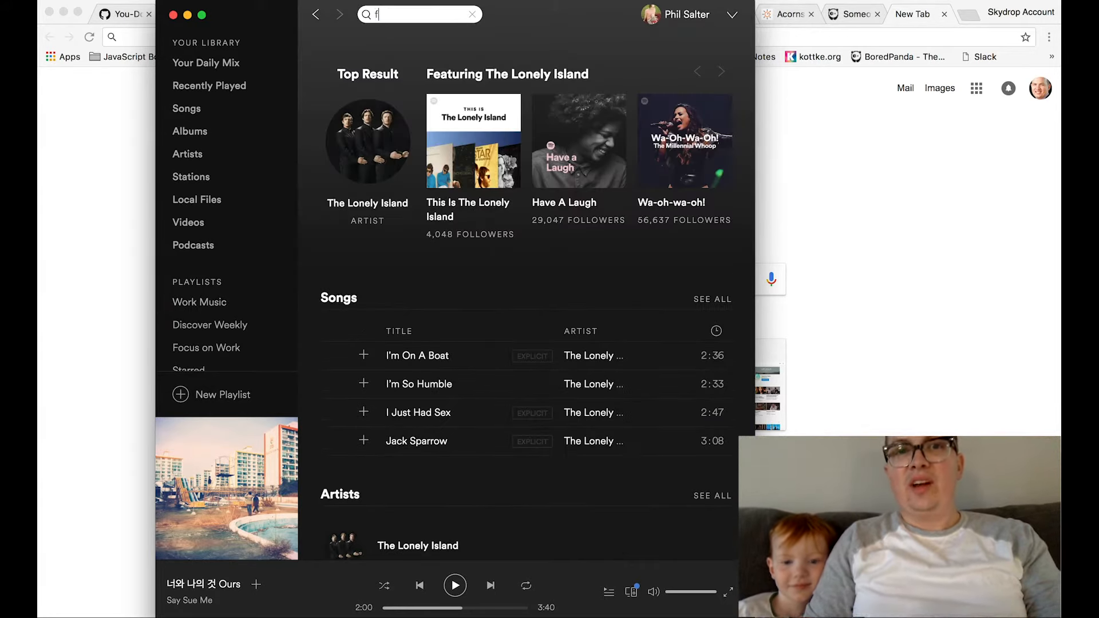
text(uture )
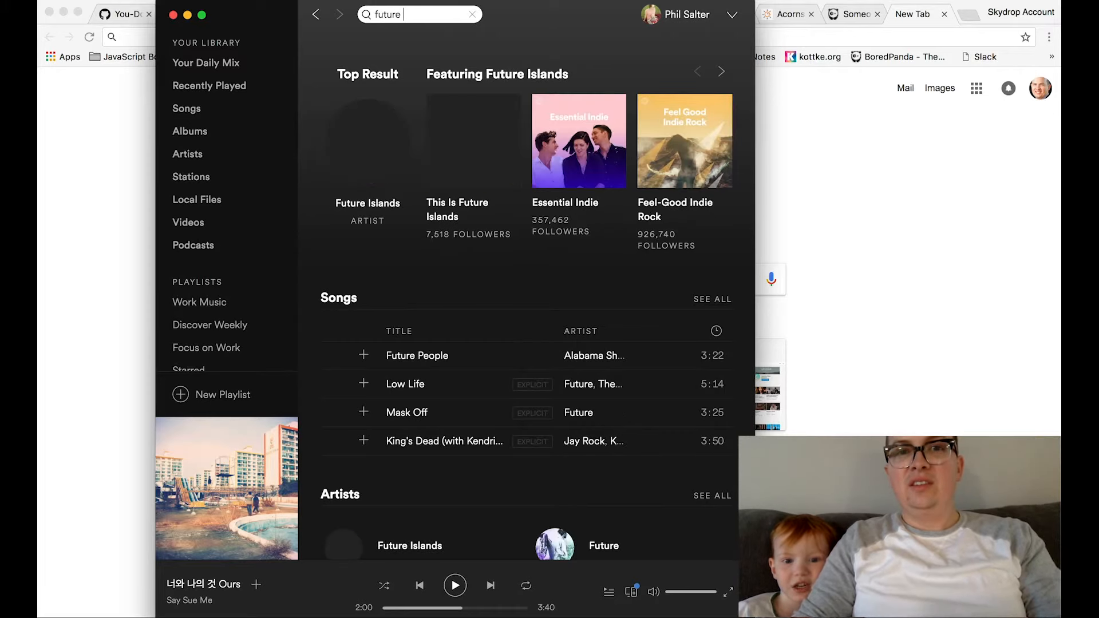
text(islands)
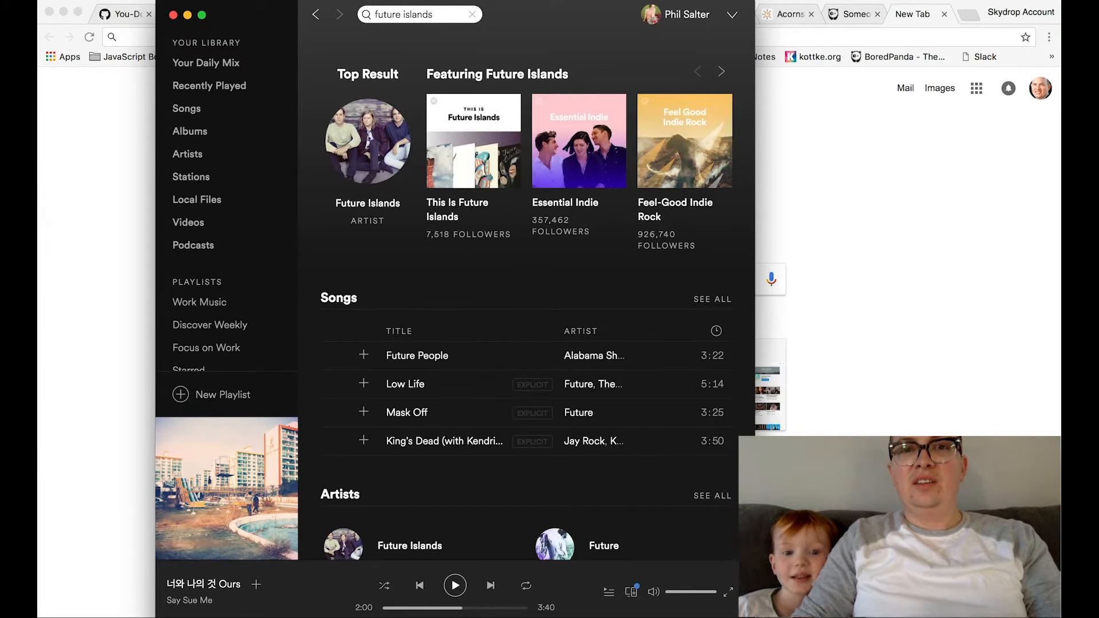
click(346, 210)
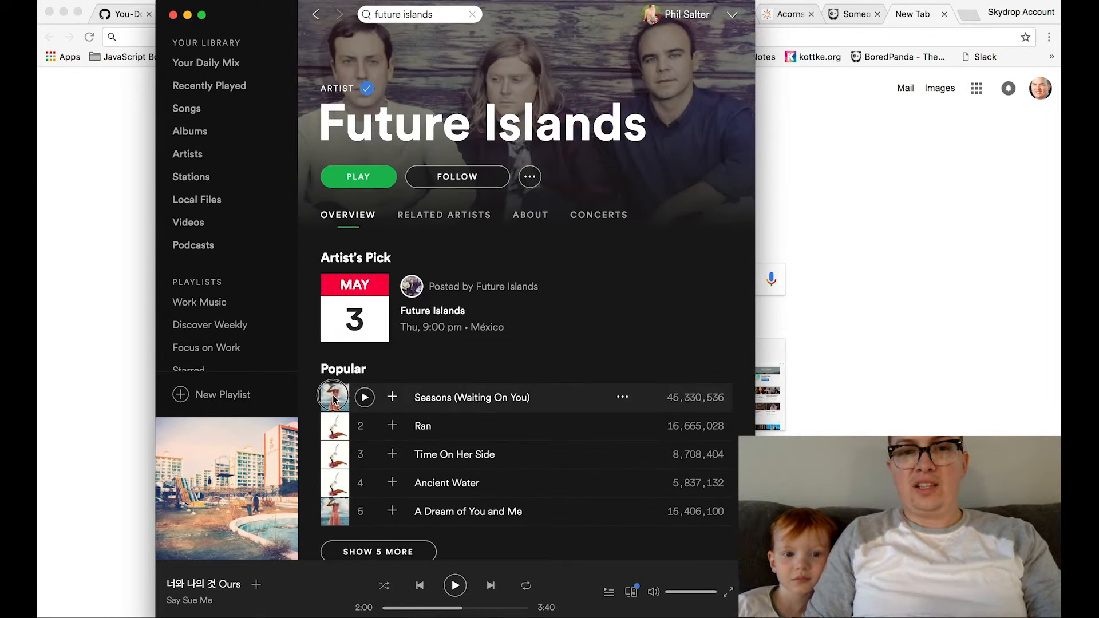
click(365, 398)
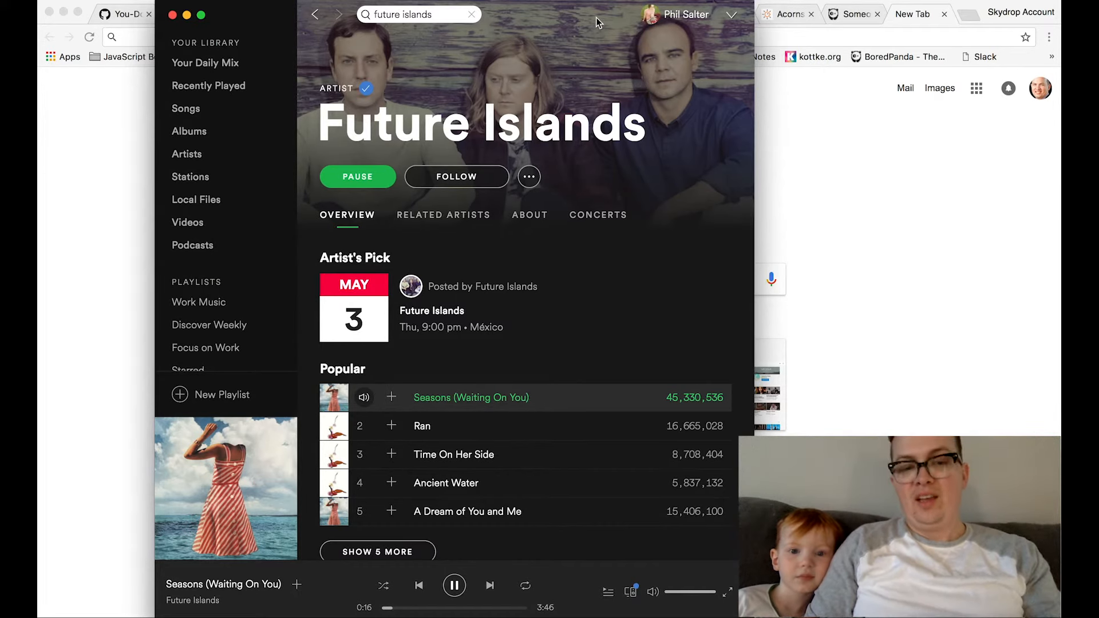
- Switch to Photoshop, and in Finder's Photos folder open Family Photos and its Fall shoot 2017 subfolder
click(120, 112)
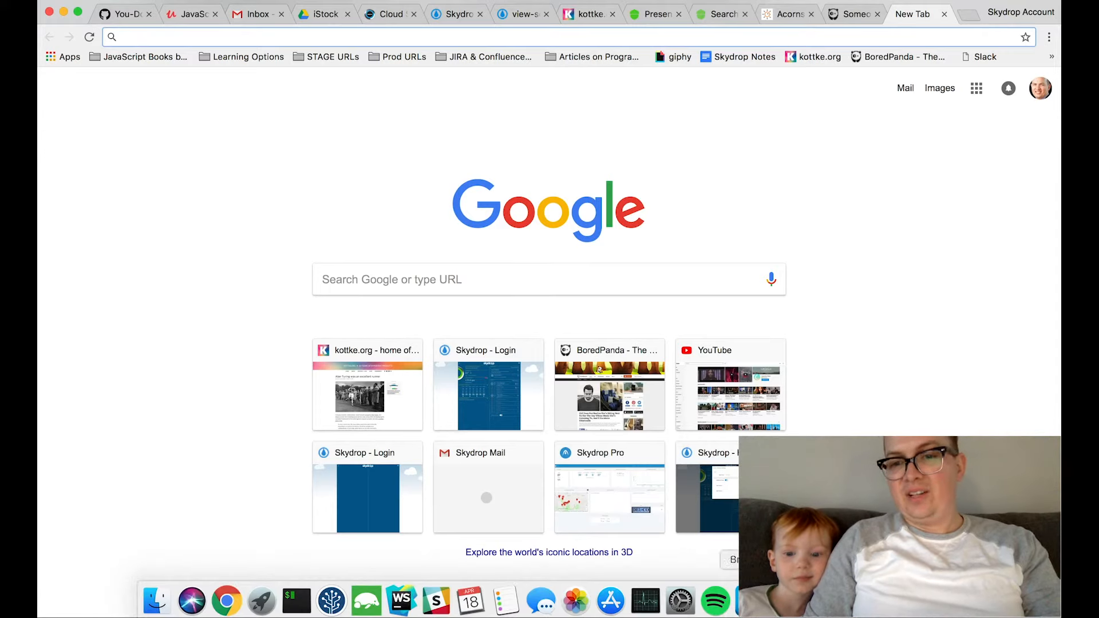
click(785, 601)
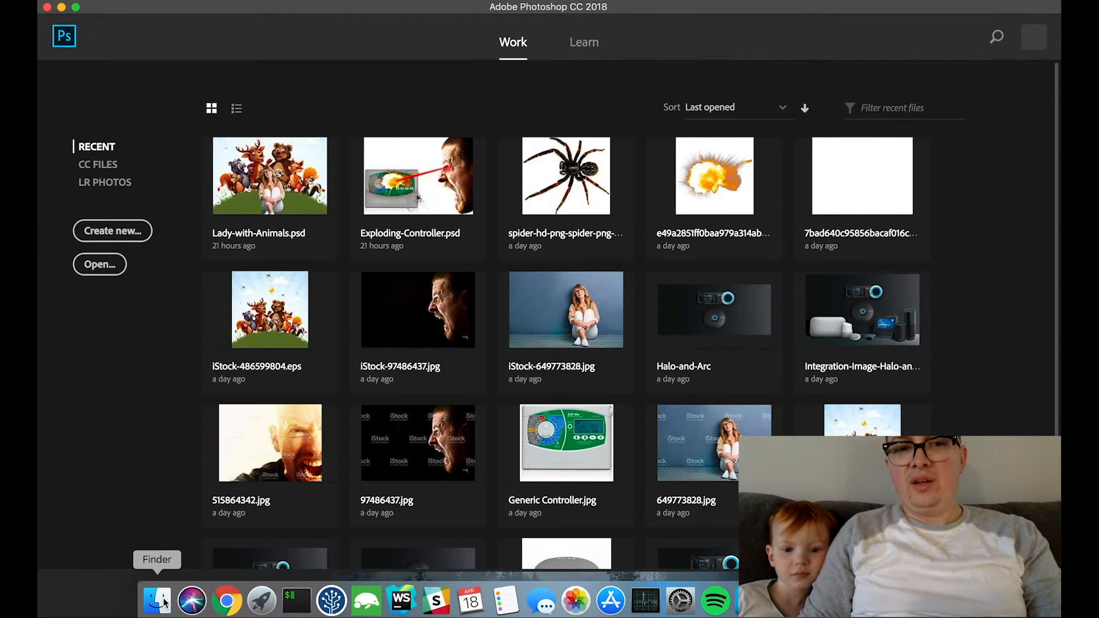
click(164, 601)
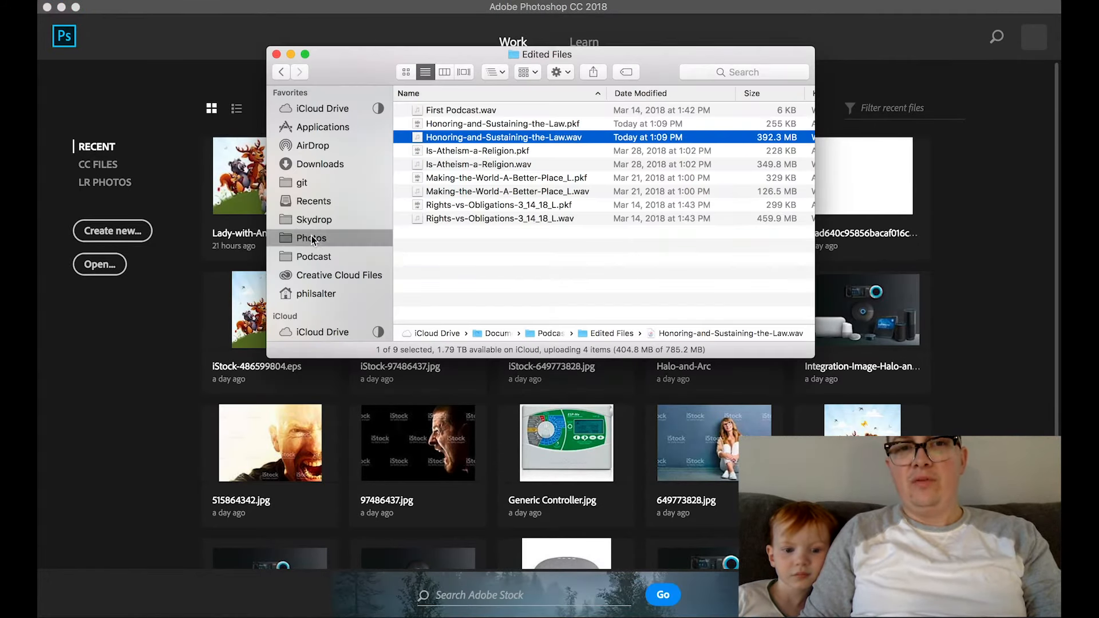
click(312, 238)
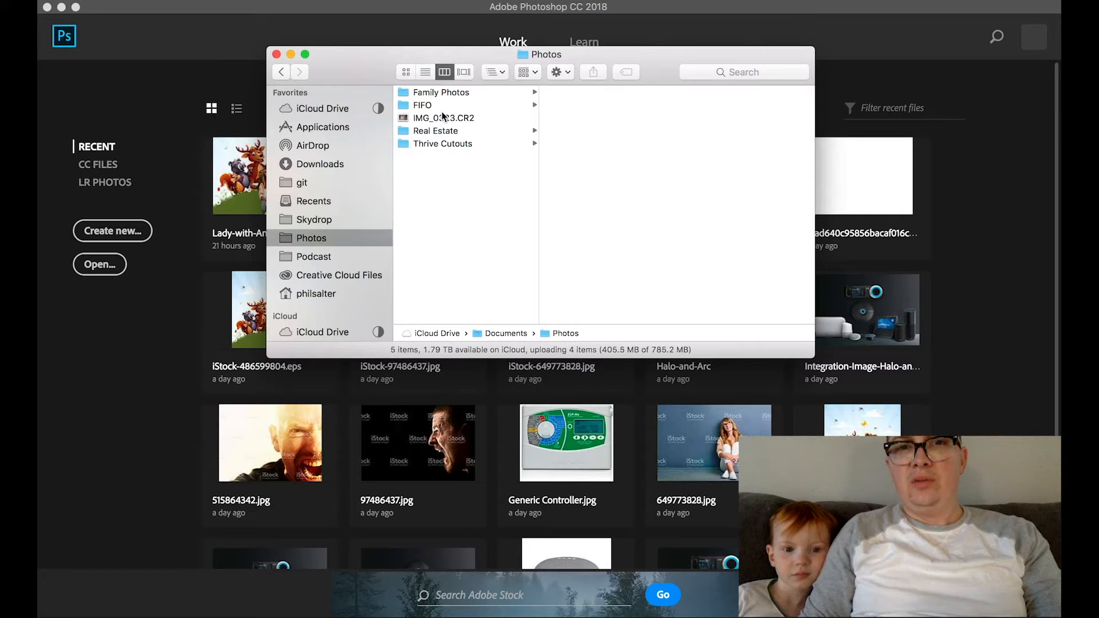
click(442, 94)
click(555, 93)
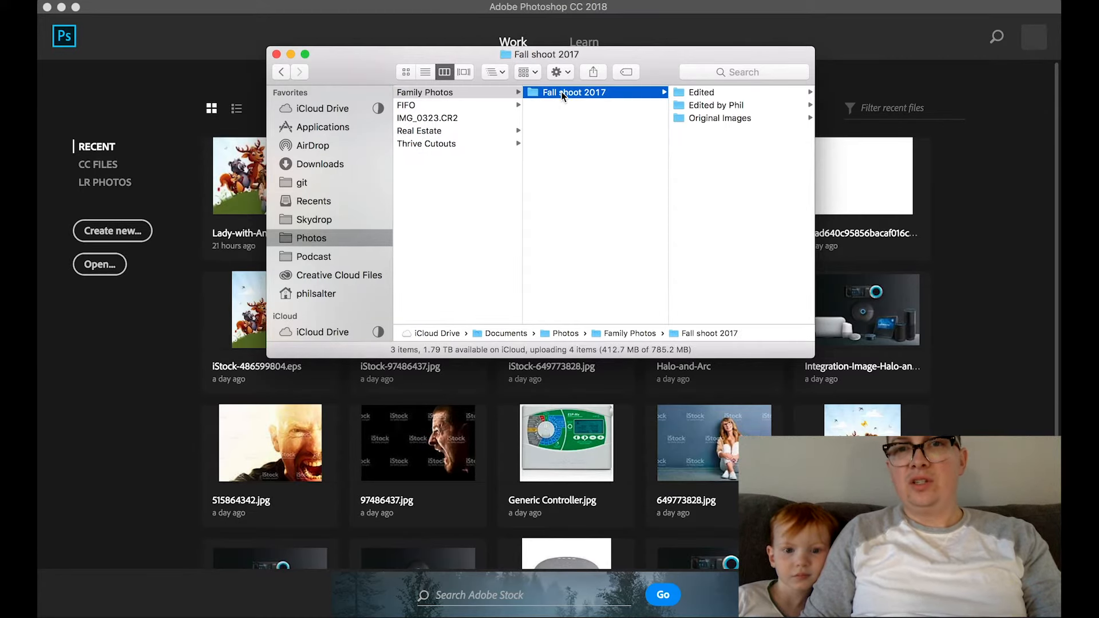
- Preview the photos in the Edited folder, from IMG_9650-2.jpg to IMG_9650.jpg
click(691, 94)
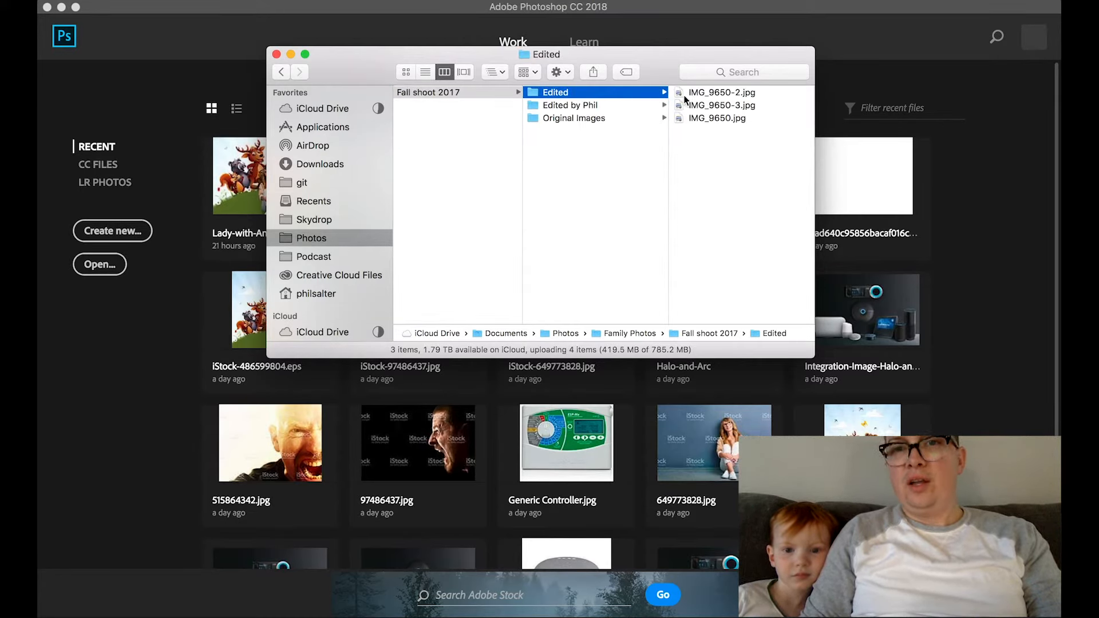
click(684, 96)
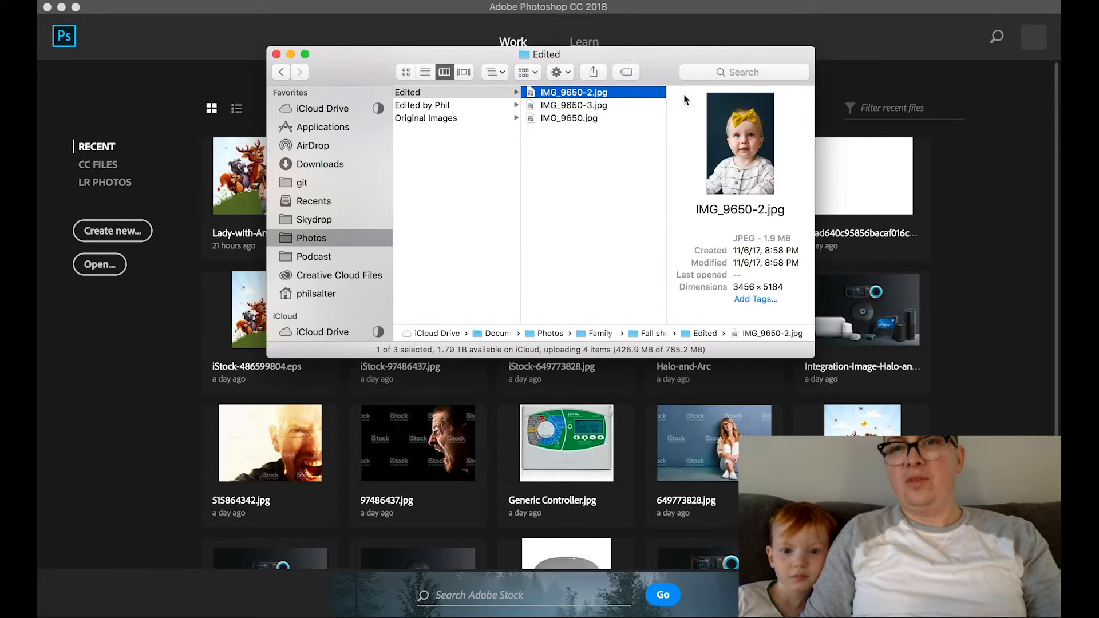
key(Down)
key(Down)
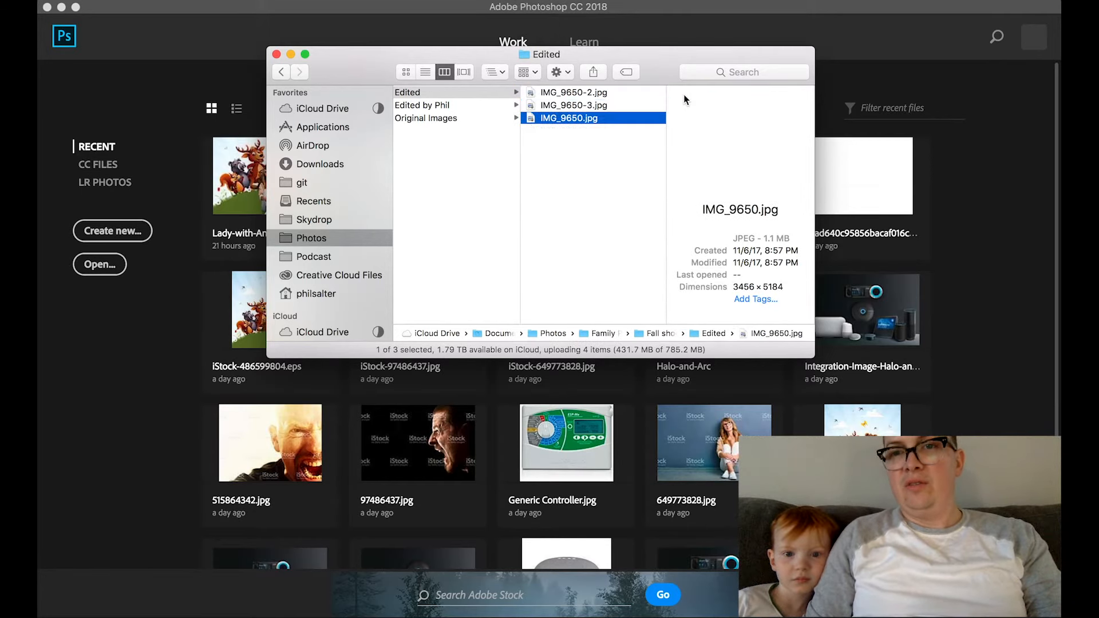
- Look through the family photos IMG_9587.jpg to IMG_9596.jpg in the second edited folder of Fall shoot 2017
click(431, 106)
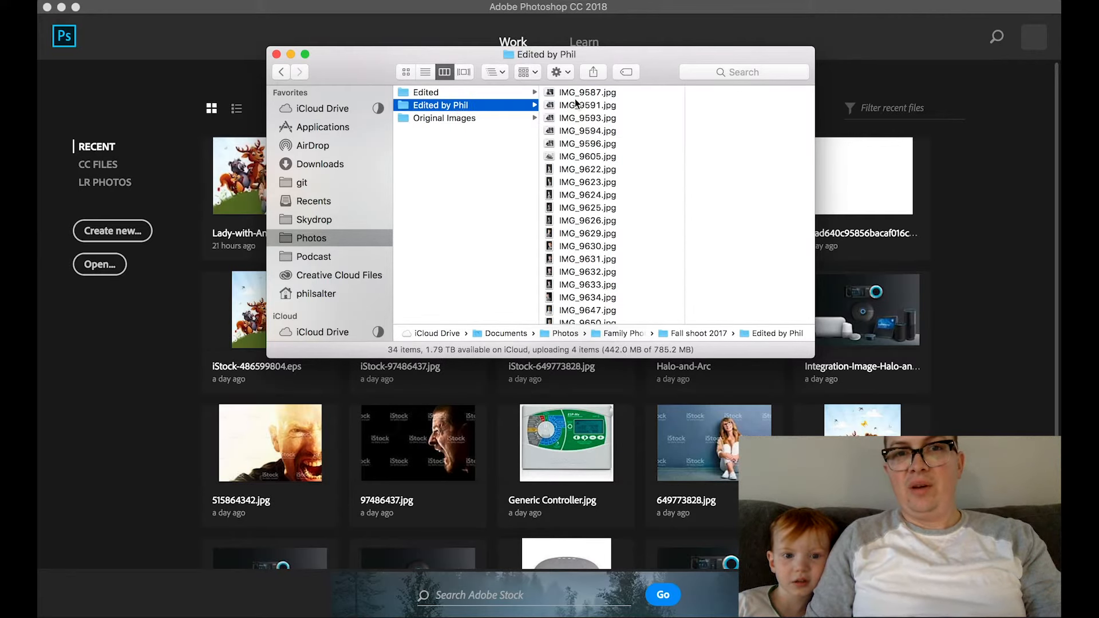
click(582, 94)
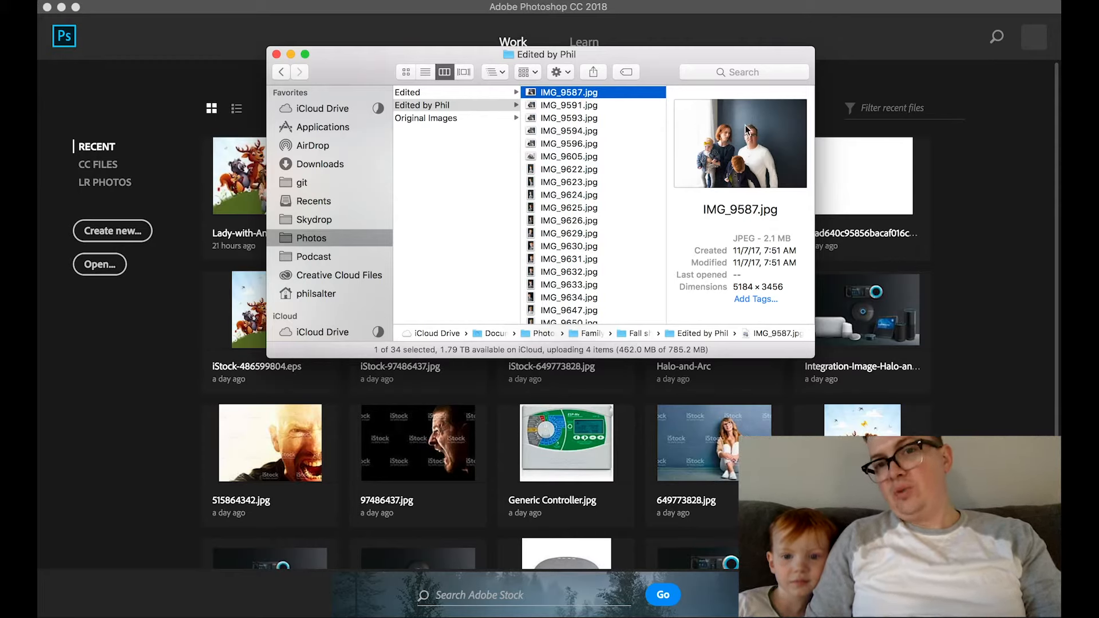
click(586, 106)
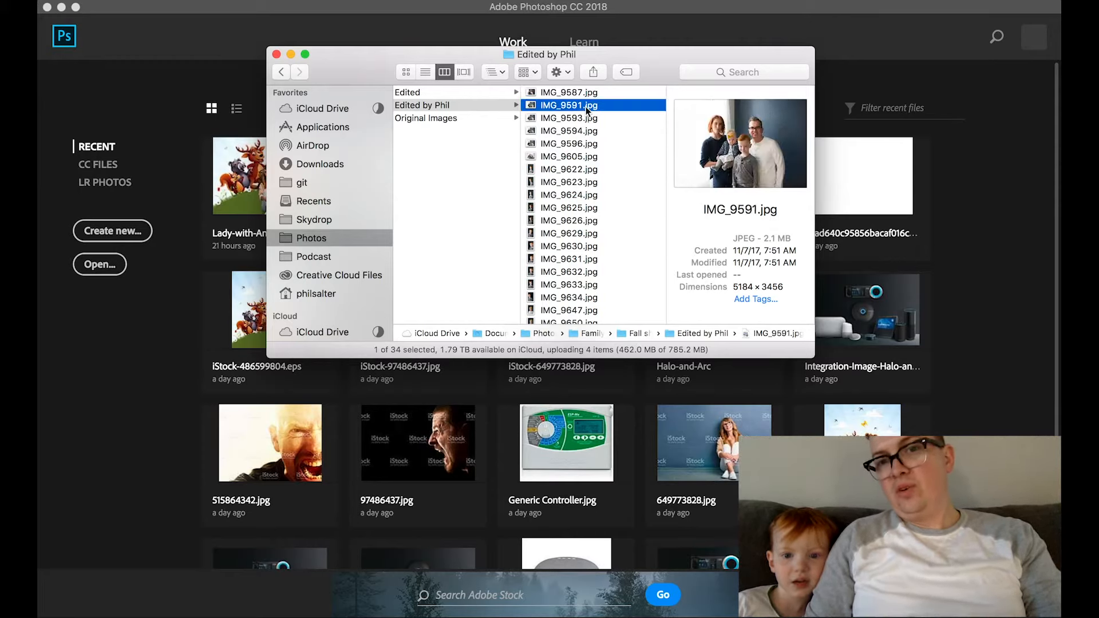
key(Down)
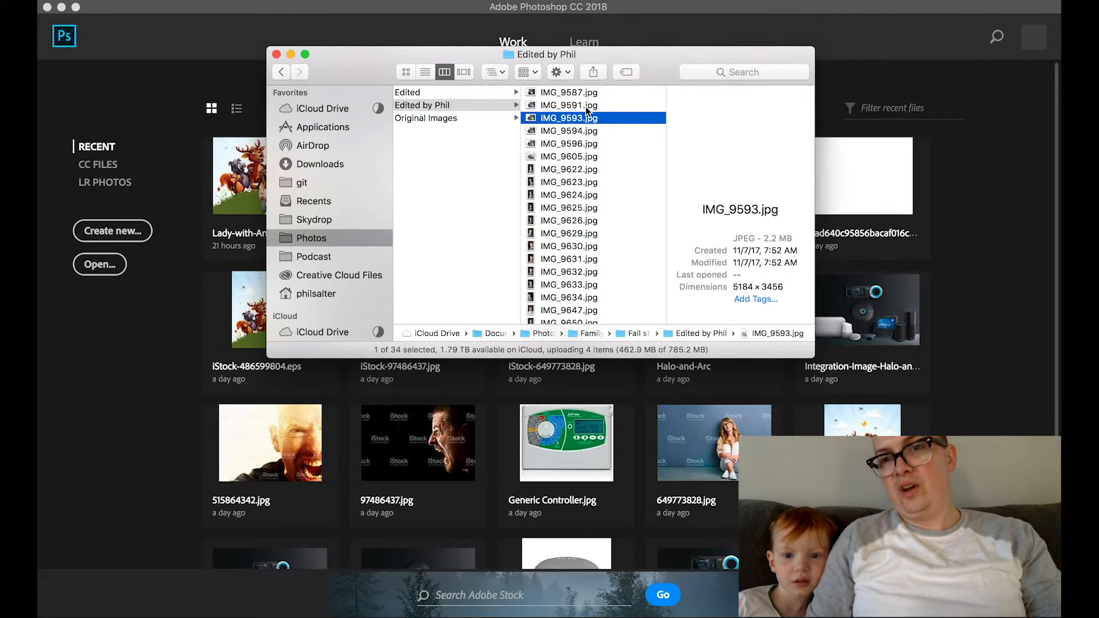
key(Down)
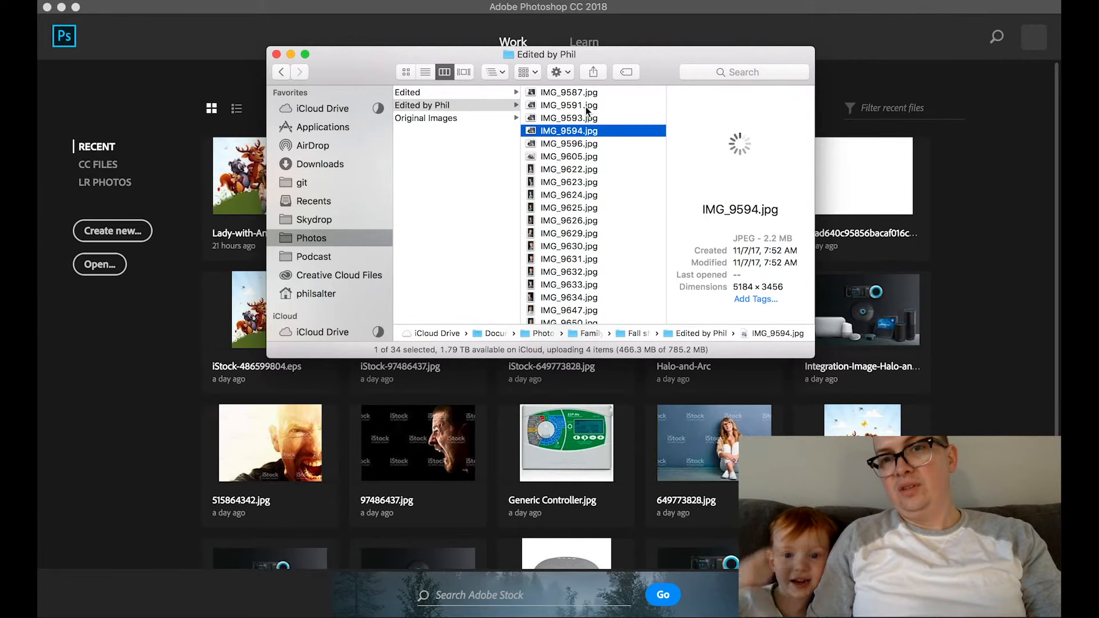
key(Down)
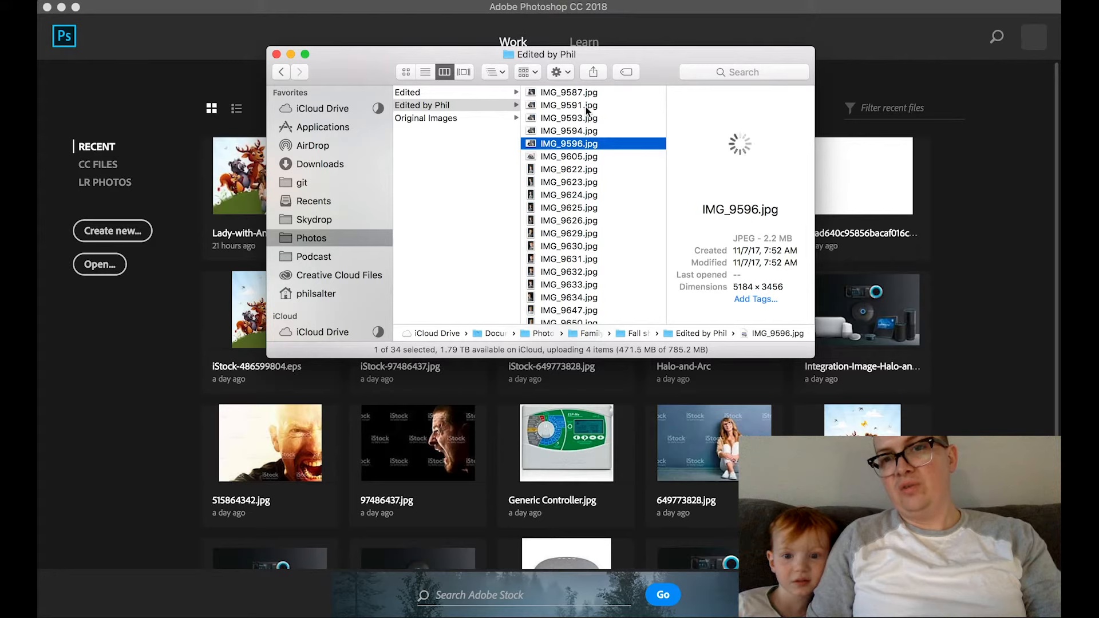
- Compare the boy's portraits IMG_9622.jpg and IMG_9623.jpg in enlarged Quick Look previews
click(548, 169)
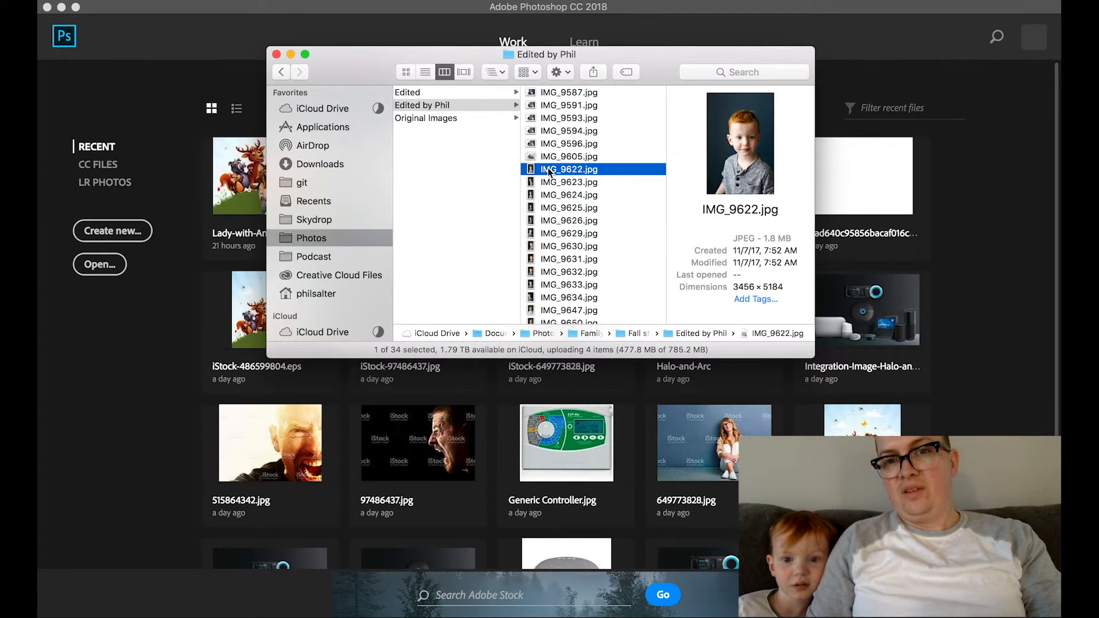
key(Down)
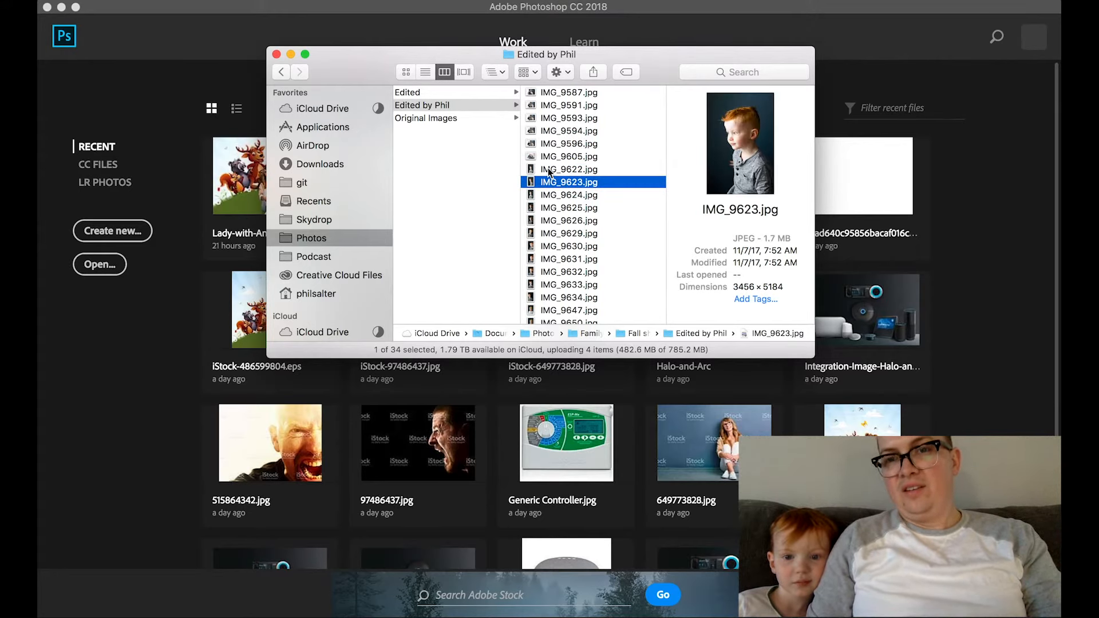
key(space)
key(Up)
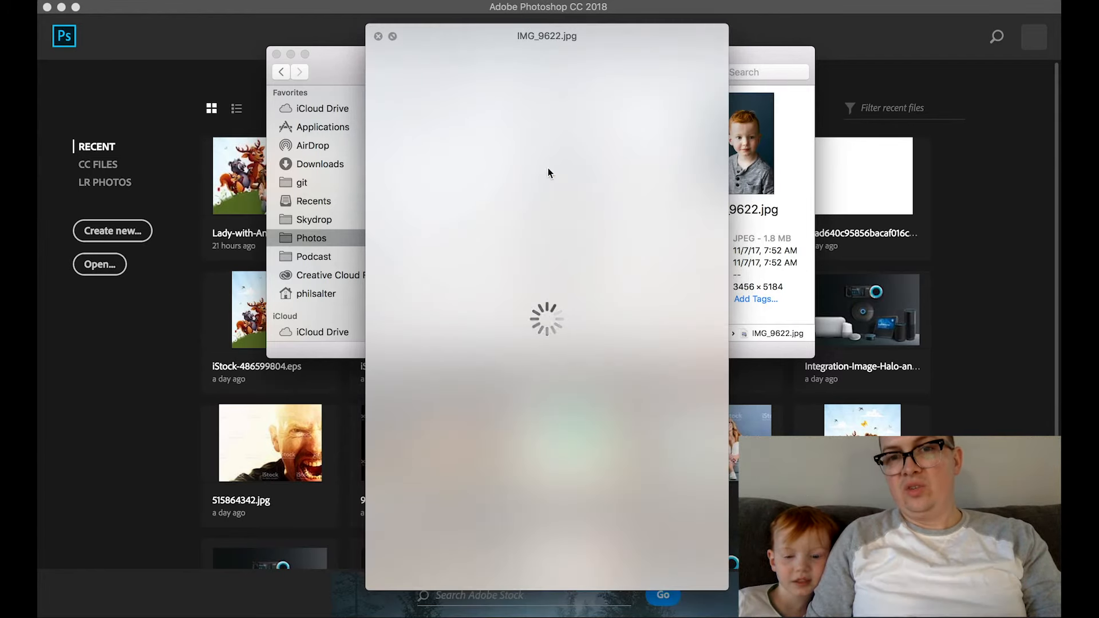
key(Down)
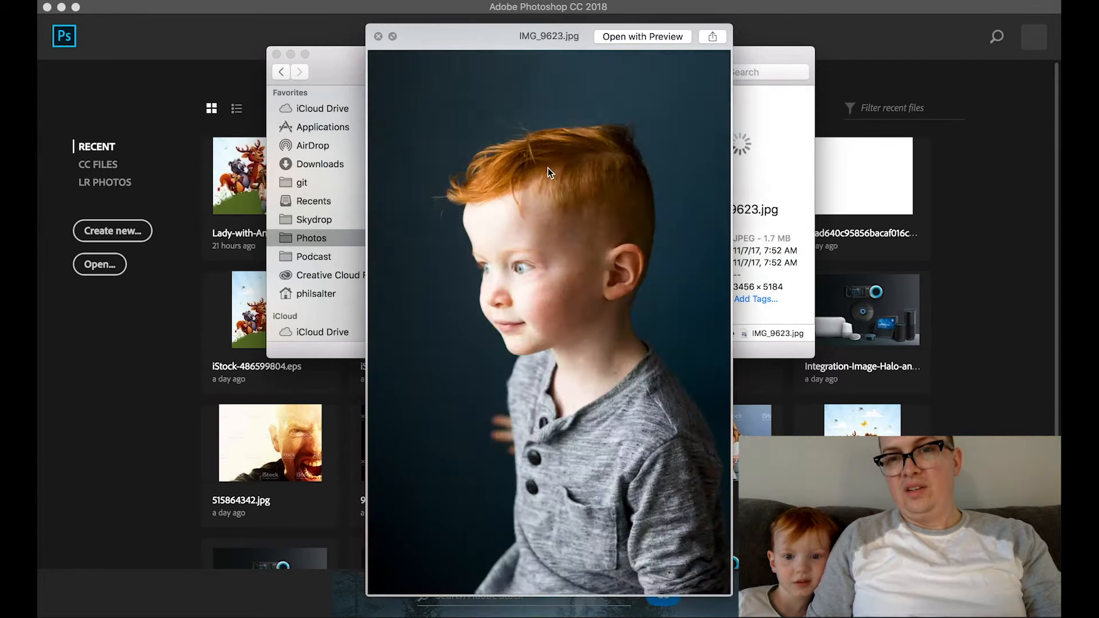
key(Up)
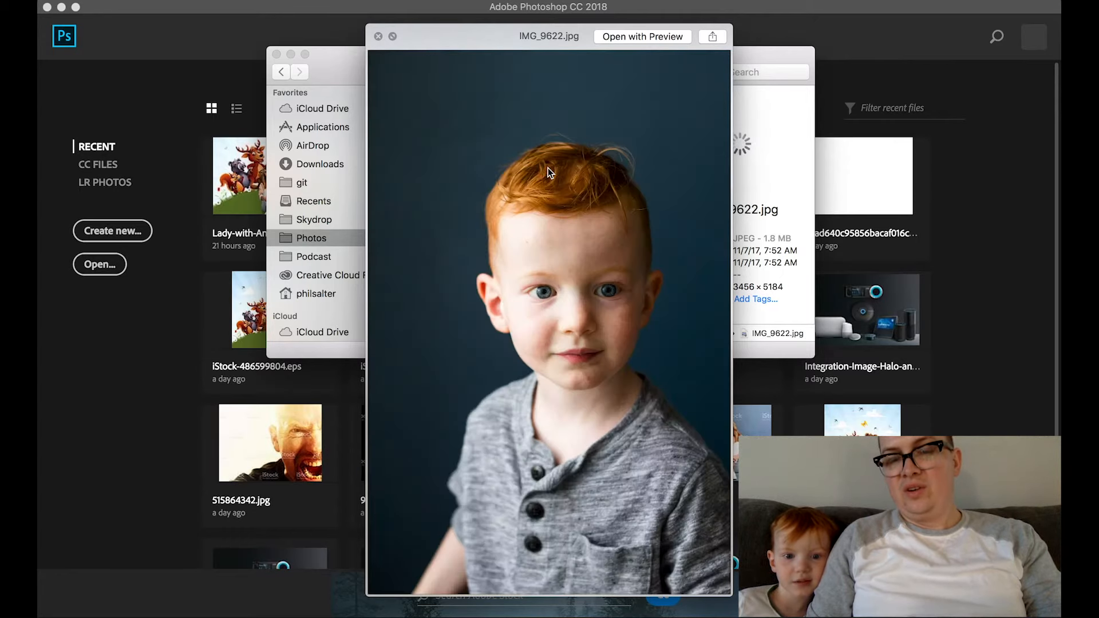
key(space)
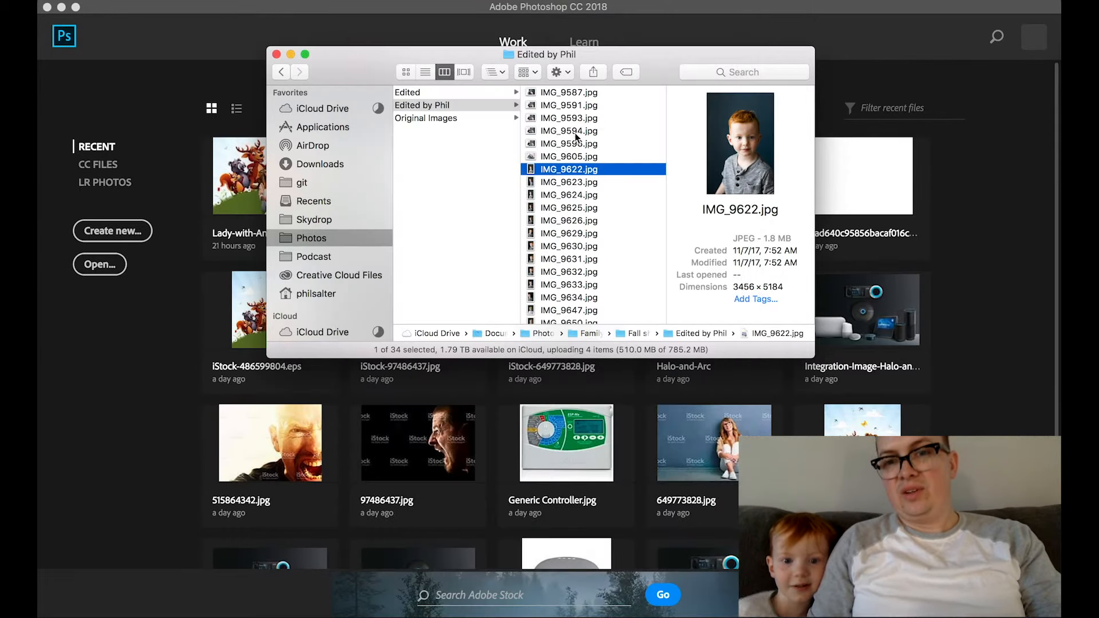
- Open IMG_9622.jpg in Adobe Photoshop CC 2018 and narrow the application window so the layer list is unobstructed
right_click(530, 170)
mouse_move(557, 193)
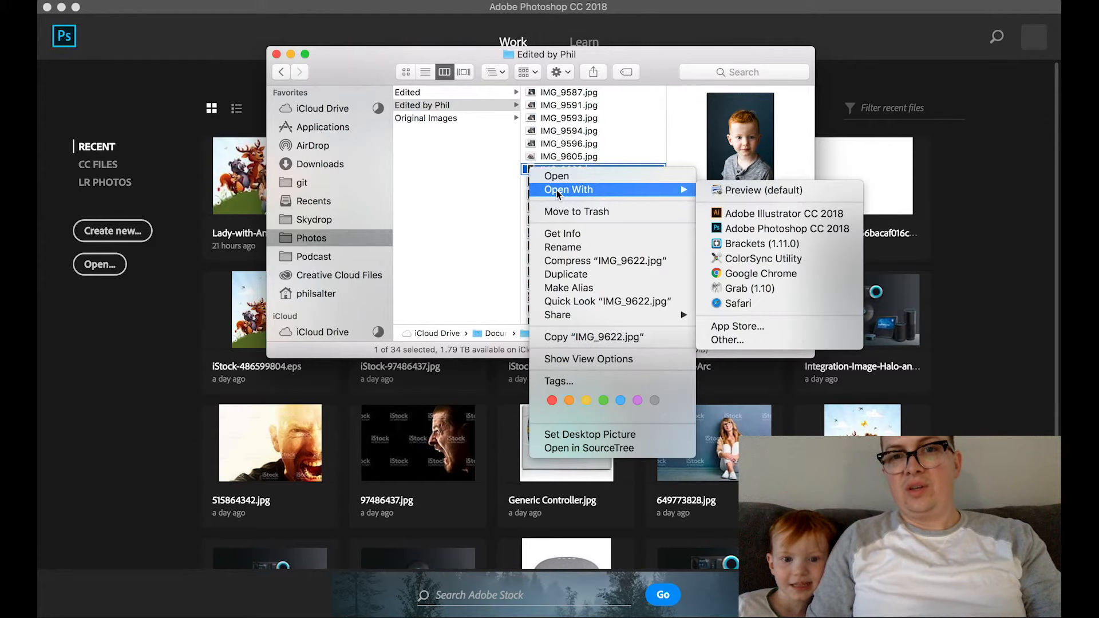
click(716, 229)
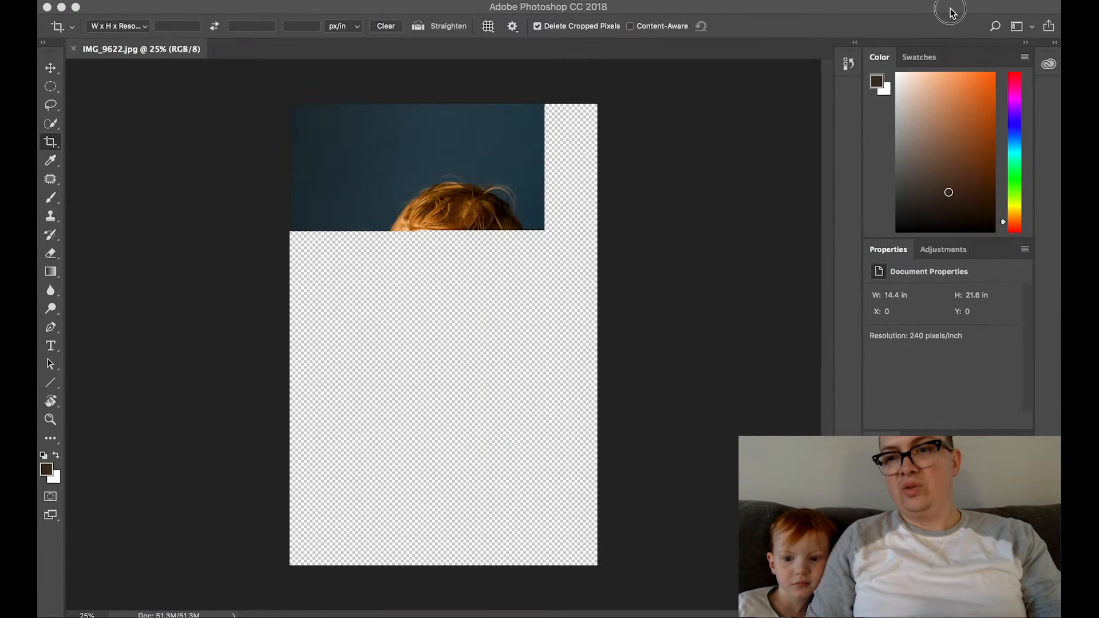
drag(1016, 7, 799, 1)
drag(799, 96, 757, 90)
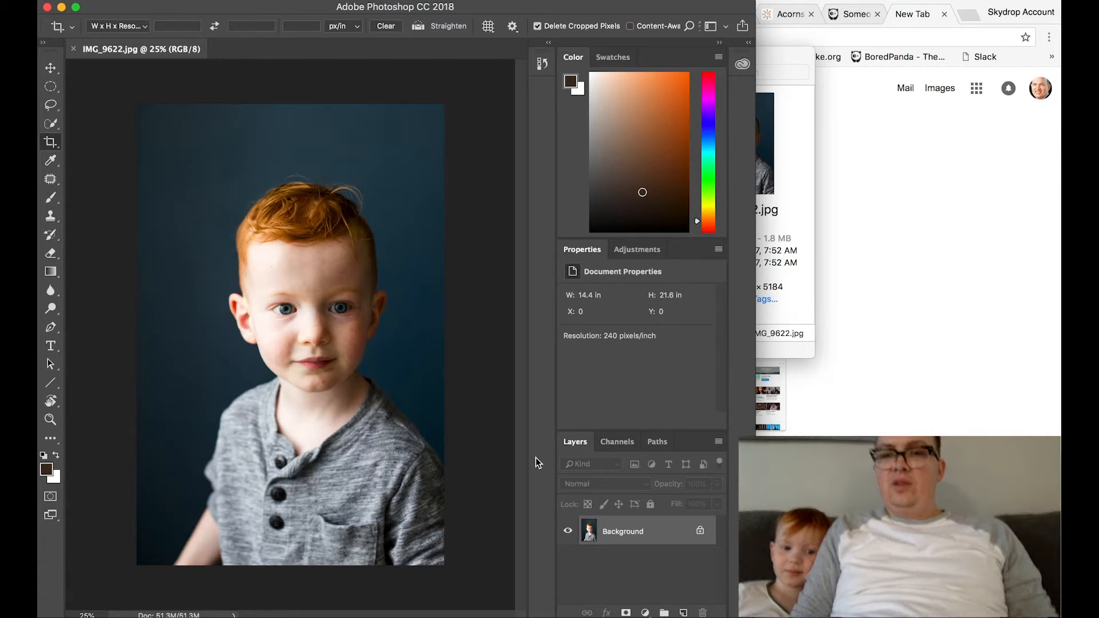
- Duplicate the Background layer and check the copy by switching its visibility off and on
drag(592, 537, 684, 612)
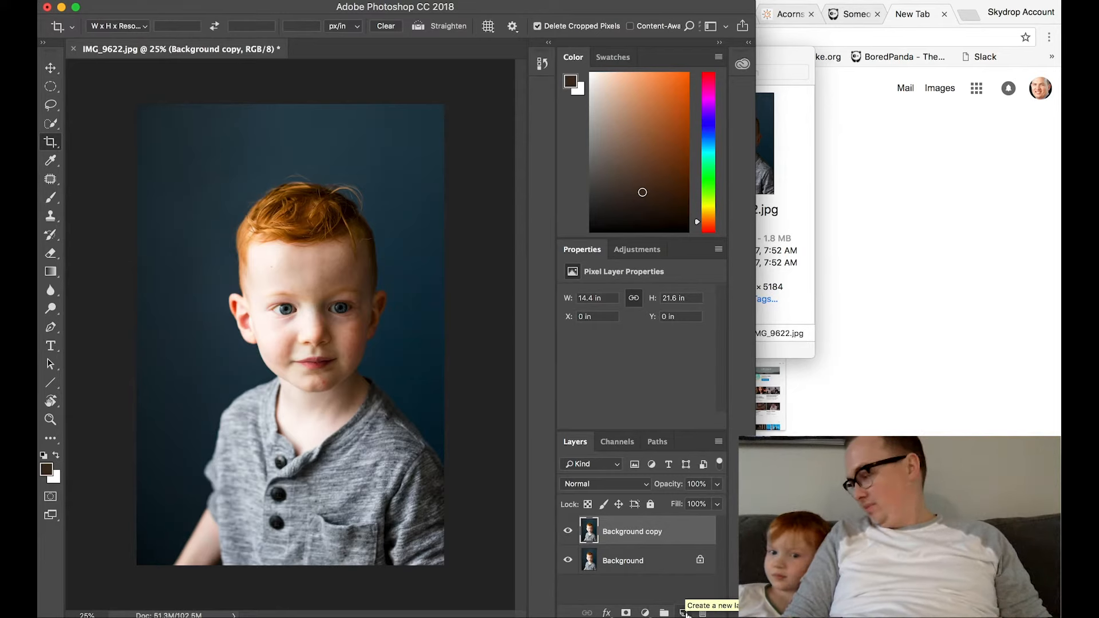
click(568, 531)
click(567, 531)
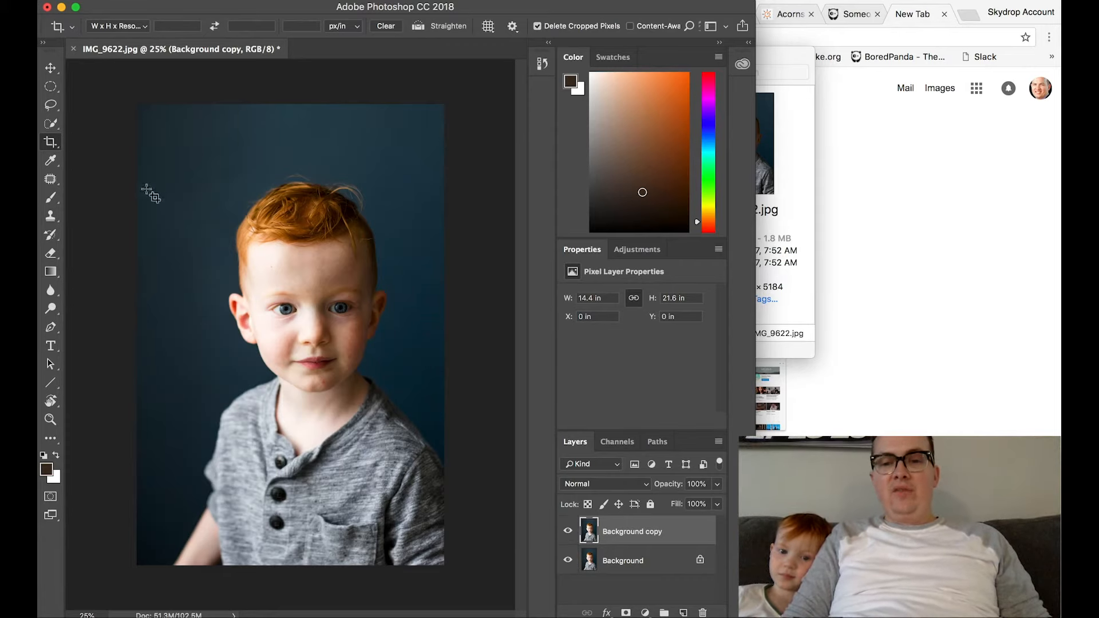
- Paint test brush strokes across the face on the Background copy and toggle that layer's visibility to compare it with the original
click(52, 198)
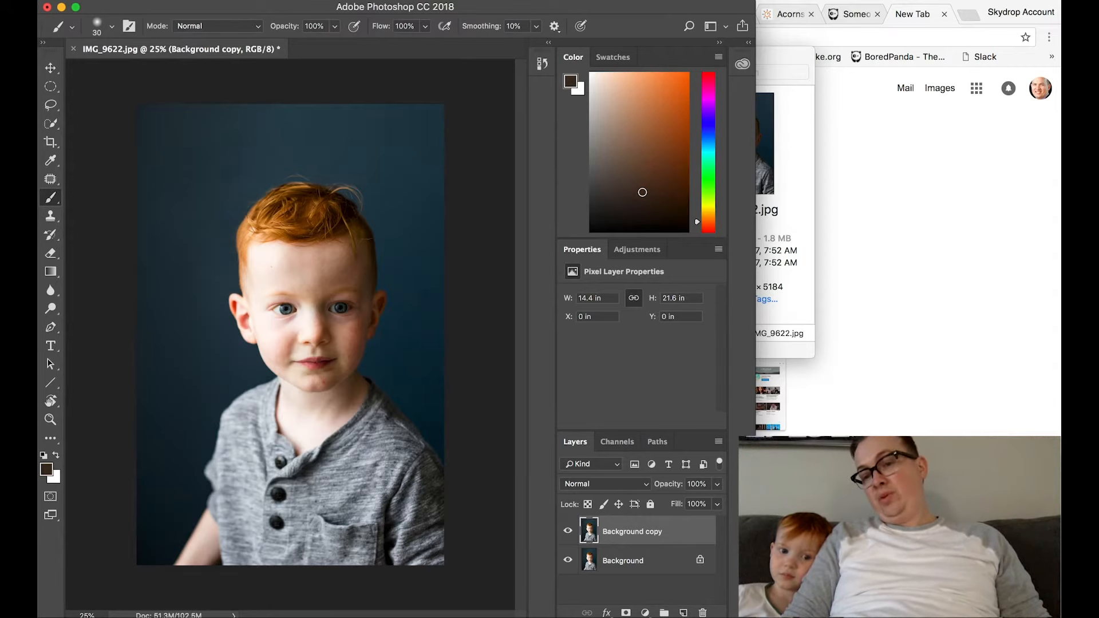
drag(242, 225, 351, 357)
drag(281, 321, 257, 304)
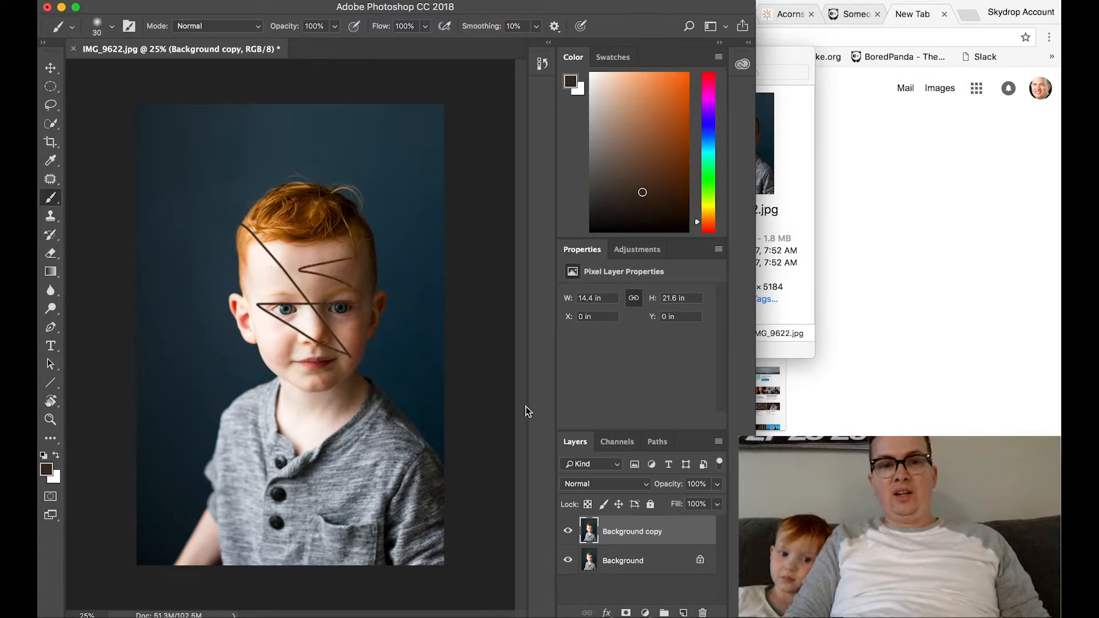
click(568, 532)
click(568, 534)
click(568, 534)
click(568, 533)
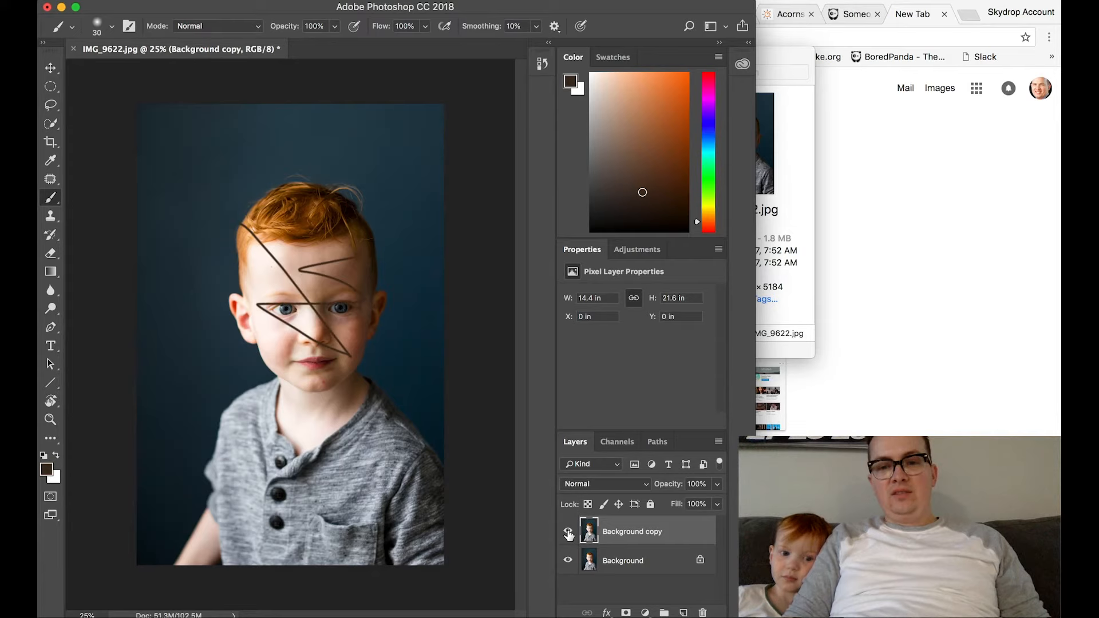
click(569, 534)
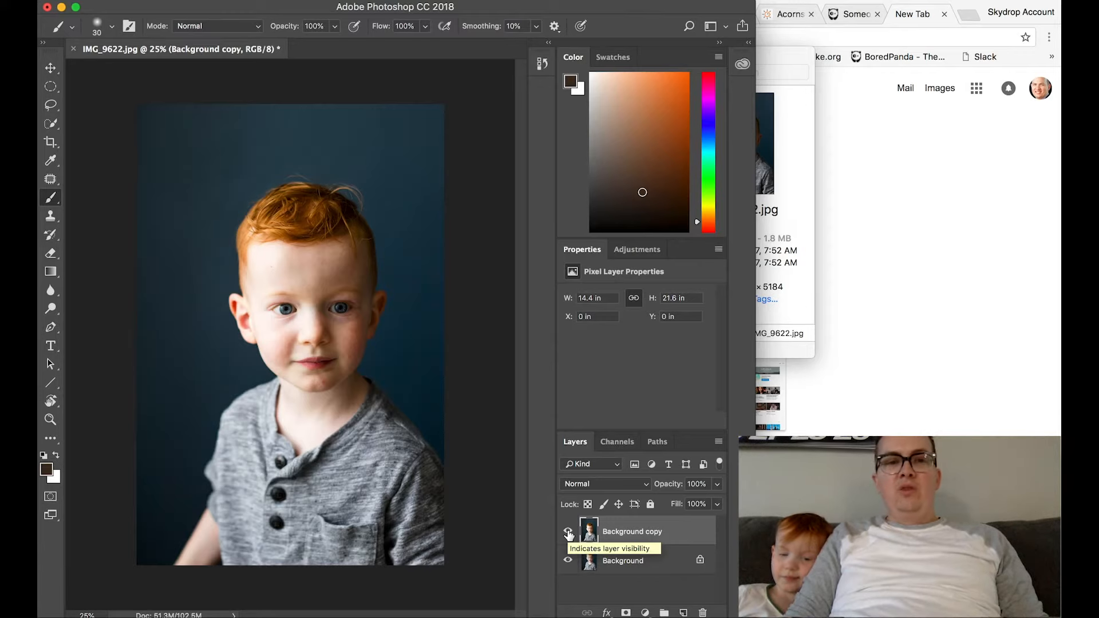
click(568, 533)
- Start a Pen tool path along the boy's jaw, from the jaw edge at the shirt to a curved anchor at the opposite jaw corner
key(p)
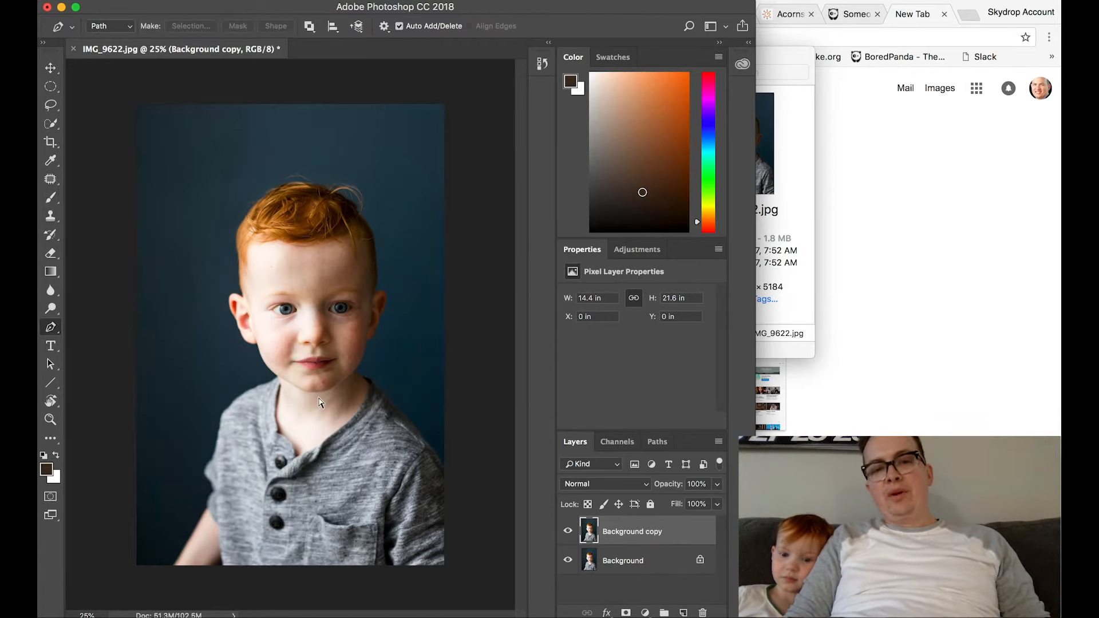
key(super+plus)
key(super+plus)
key(super+plus)
key(super+plus)
key(super+plus)
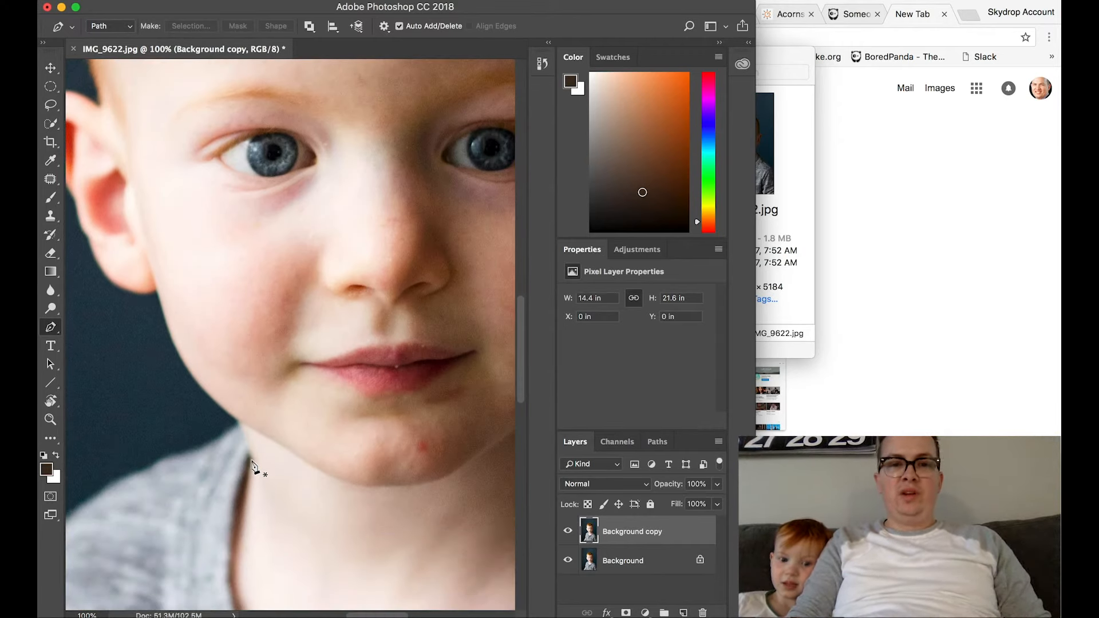
click(239, 428)
scroll(240, 432, right, 3)
scroll(240, 432, down, 1)
scroll(240, 433, right, 2)
drag(437, 370, 490, 355)
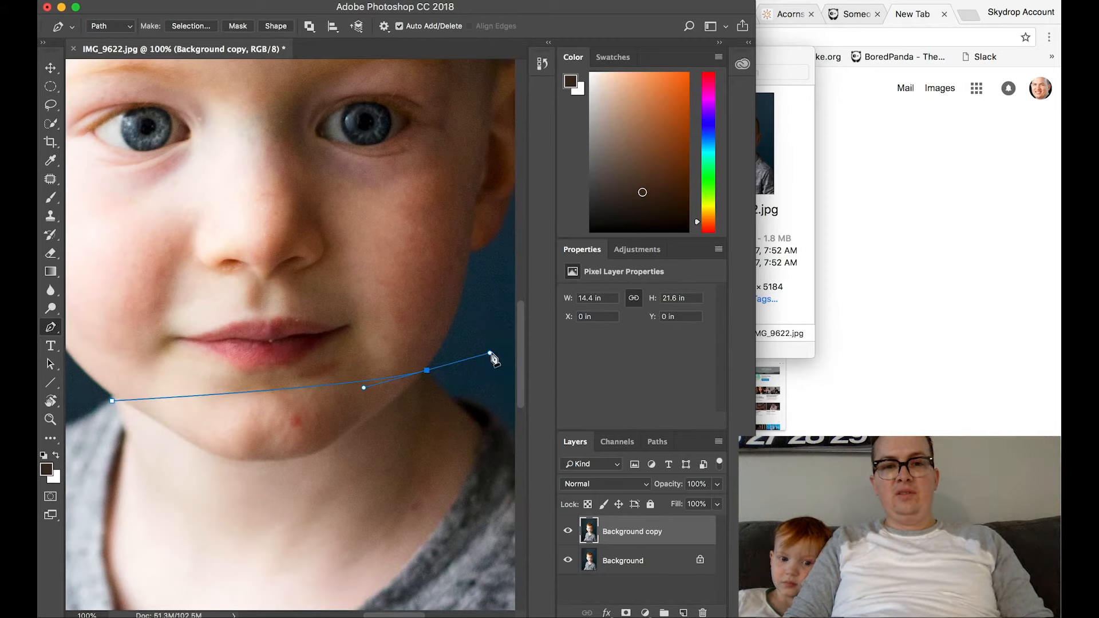
- Adjust both direction handles of the jaw-corner anchor so the path segment bows down across the chin
drag(491, 359, 392, 286)
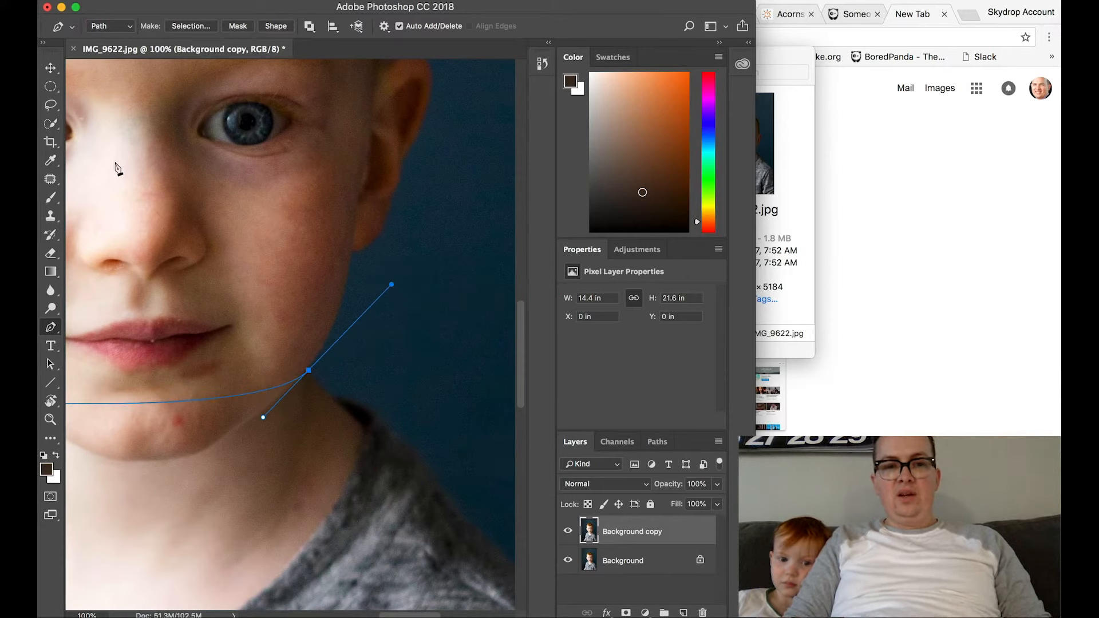
drag(392, 286, 467, 210)
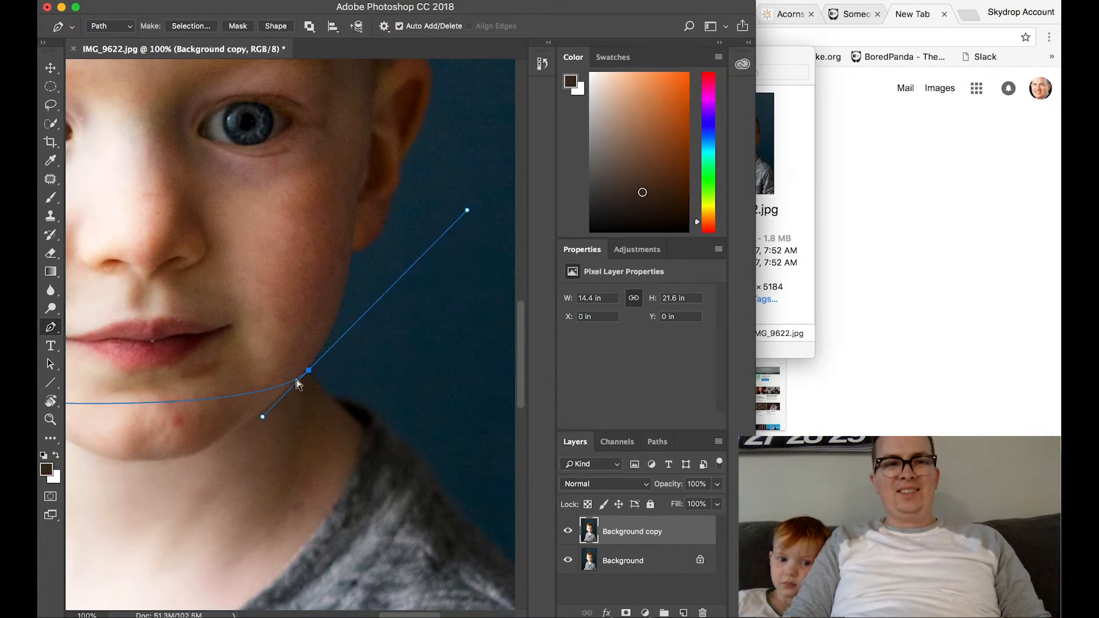
drag(264, 418, 151, 448)
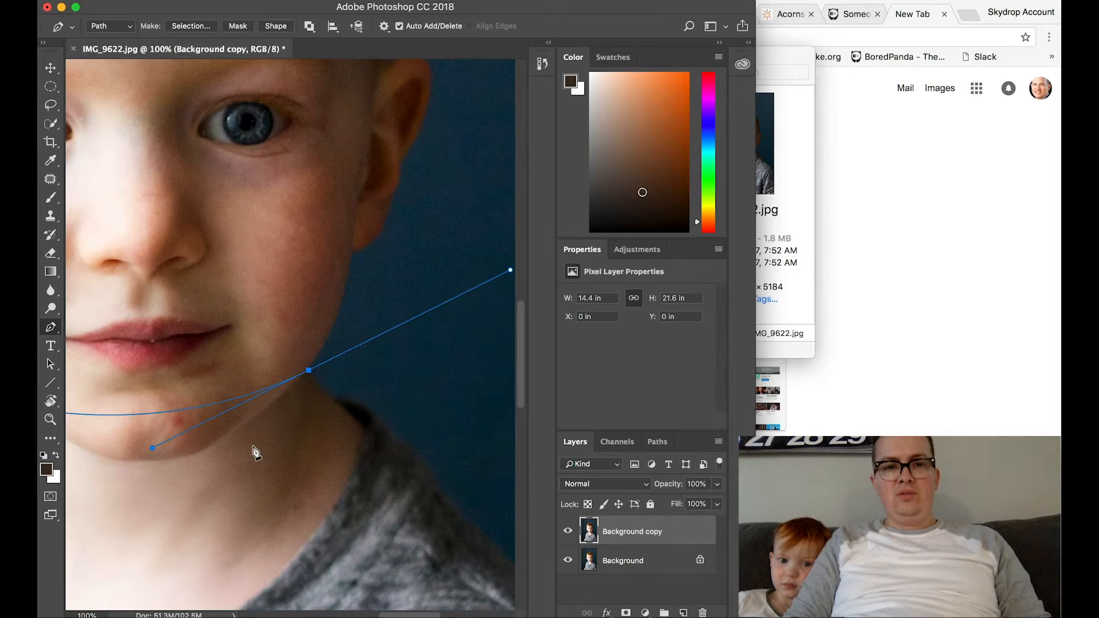
- Extend the path from the jaw corner up outside the cheek and ear, shortening the jaw anchor's outgoing handle to smooth the curve
scroll(256, 452, left, 4)
scroll(256, 452, right, 5)
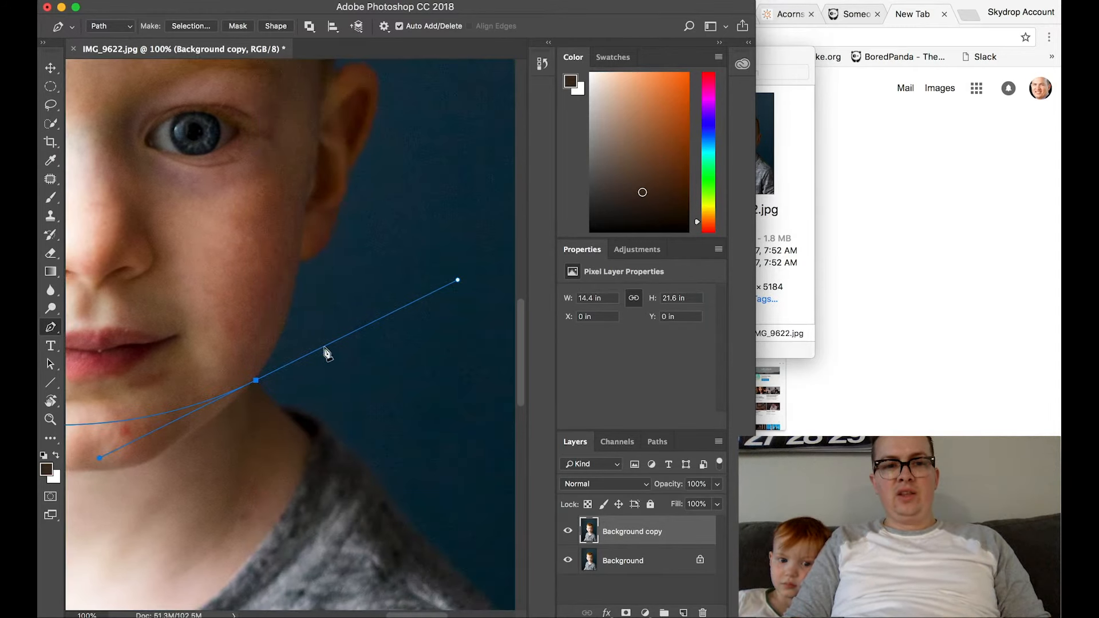
click(317, 286)
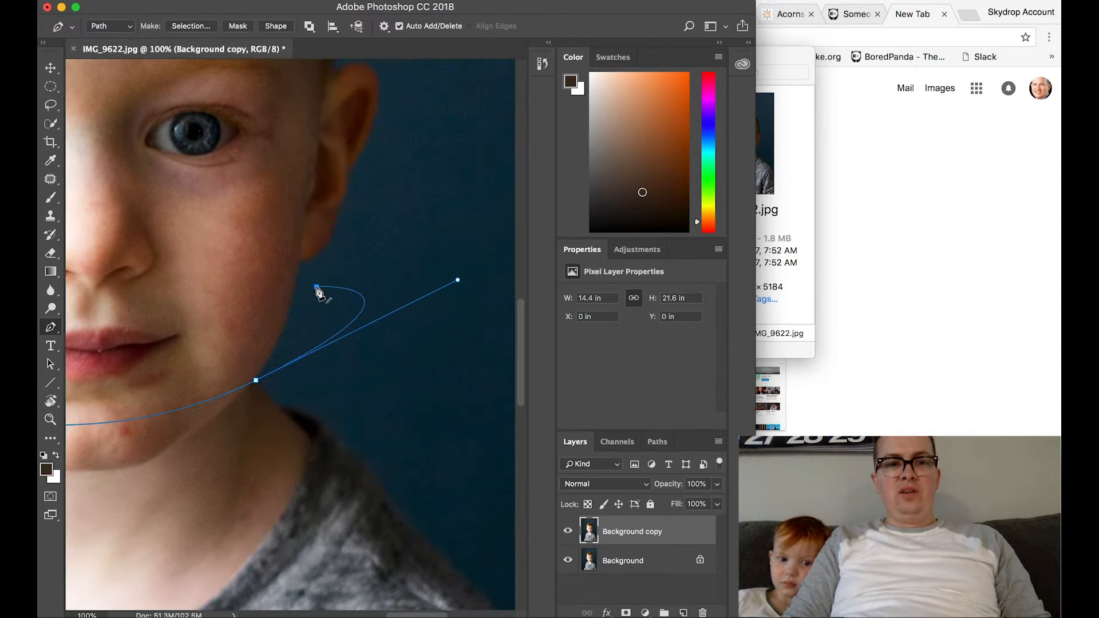
drag(459, 282, 308, 360)
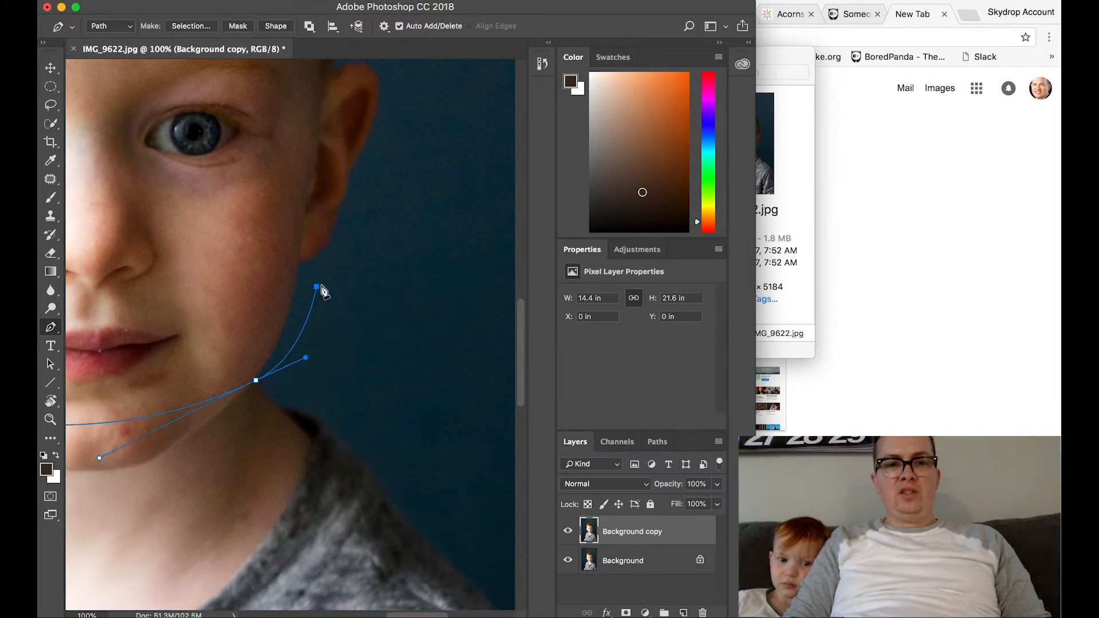
mouse_move(308, 359)
mouse_down()
mouse_move(345, 309)
mouse_move(304, 354)
mouse_move(368, 314)
mouse_move(312, 350)
mouse_up()
click(361, 197)
click(369, 179)
click(397, 98)
drag(397, 99, 397, 91)
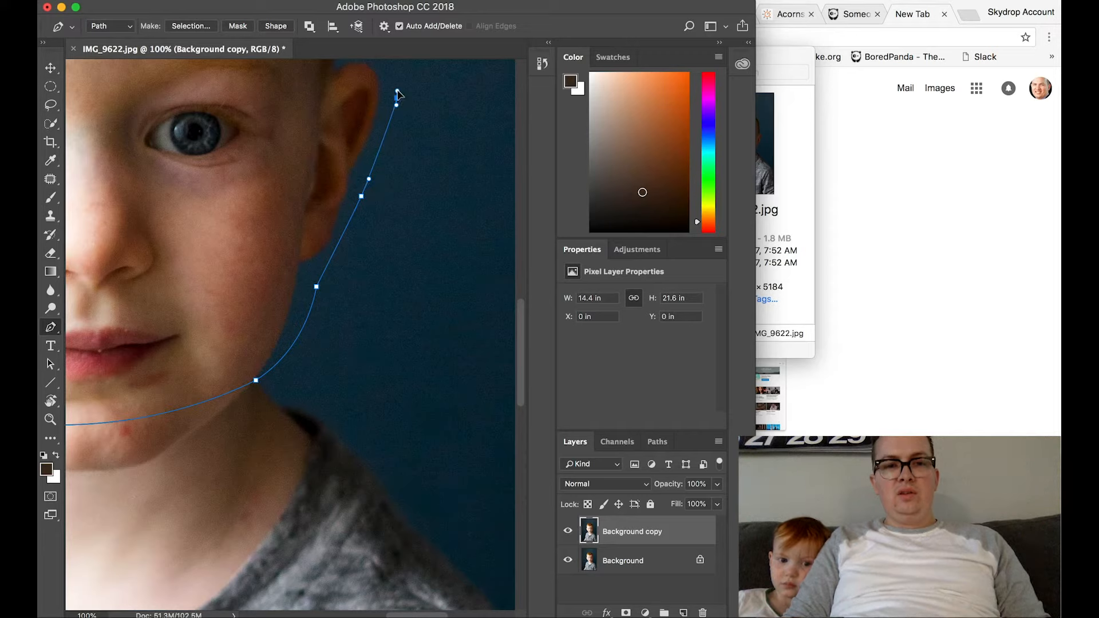
- Curve the path over the top of the ear to the side of the head and remove the last anchor's outgoing handle
scroll(399, 98, up, 5)
drag(357, 171, 319, 196)
scroll(383, 167, up, 8)
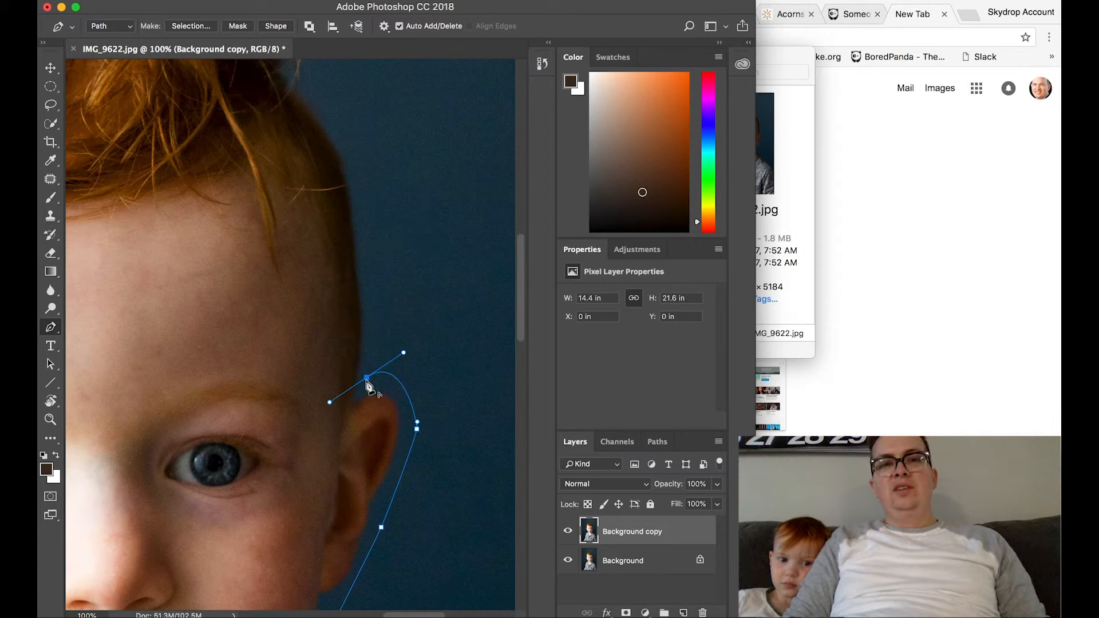
click(368, 379)
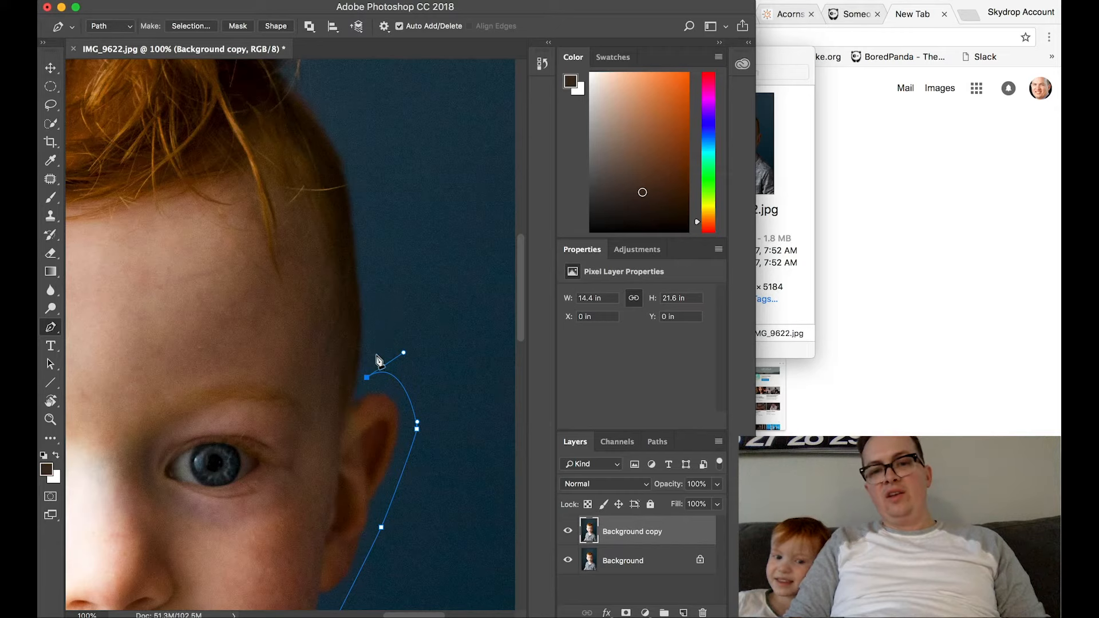
- Try a curved anchor beside the temple with long horizontal handles, and undo it
drag(402, 283, 486, 283)
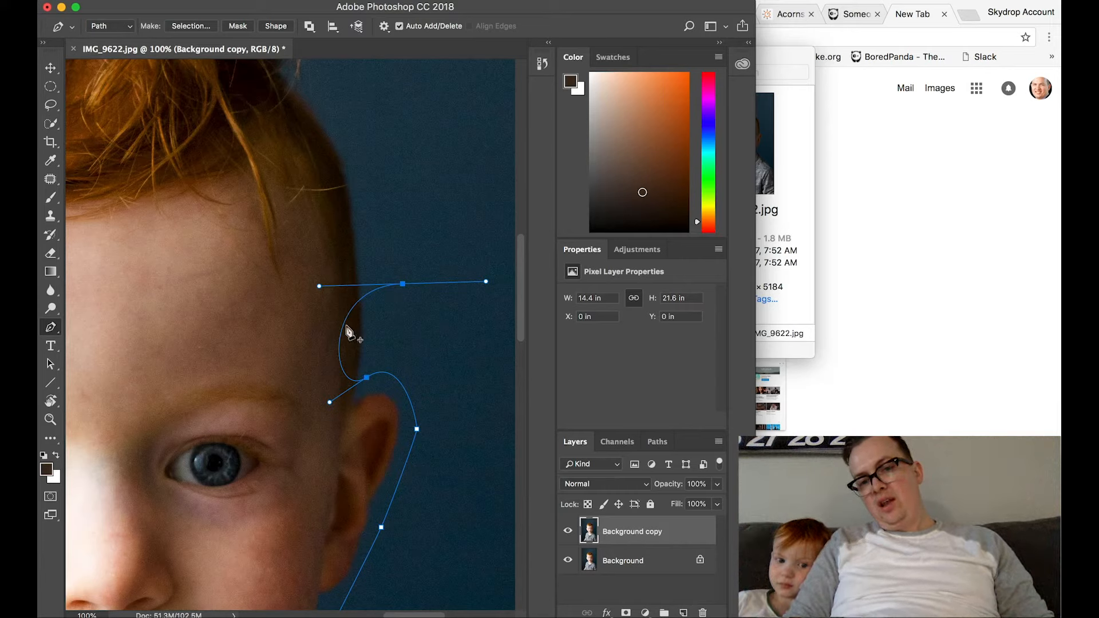
key(super+z)
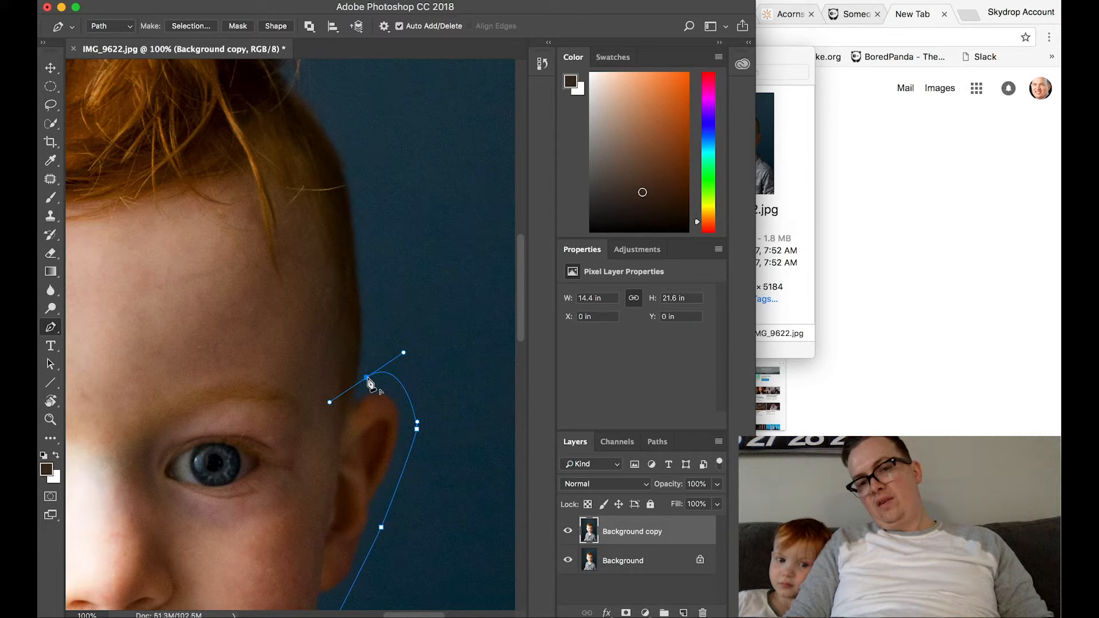
- Continue the path from the ear up the side of the head to a curved anchor above the loose hair strands
drag(371, 186, 366, 136)
scroll(367, 160, up, 5)
drag(331, 93, 304, 92)
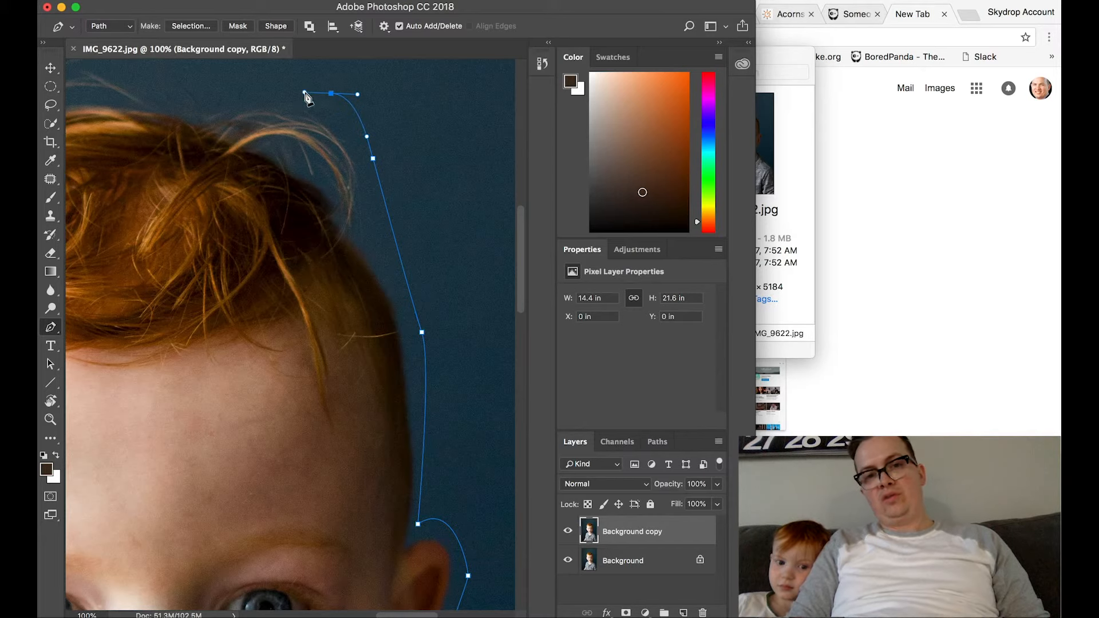
- Carry the path across the background above the hair with curved anchors to the opposite side of the head
scroll(307, 94, up, 5)
scroll(307, 94, left, 5)
drag(317, 134, 292, 125)
drag(215, 104, 200, 106)
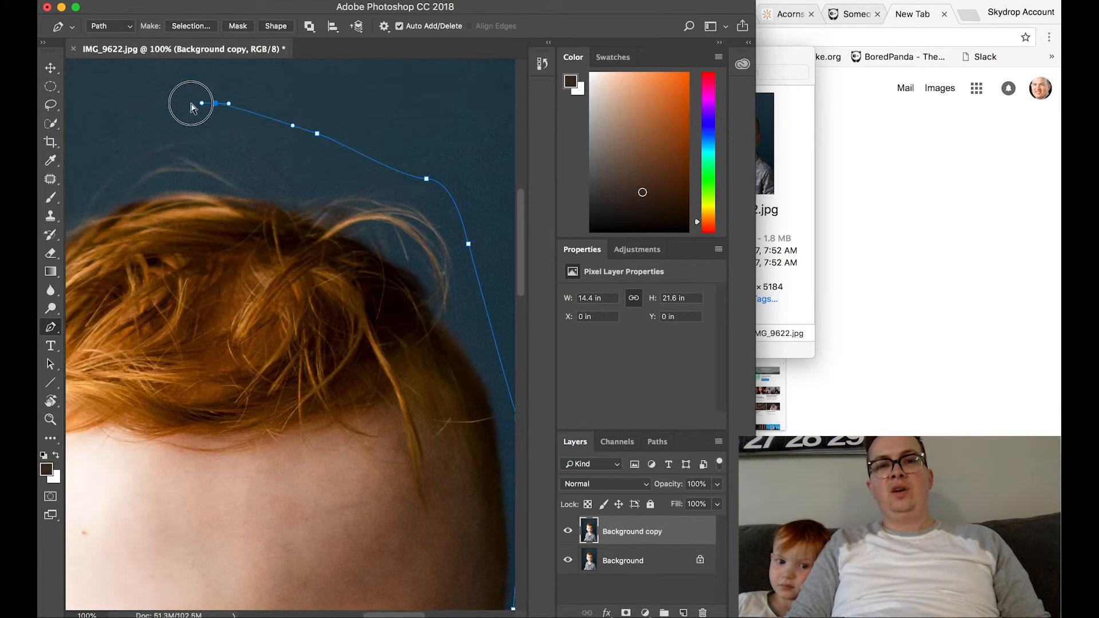
scroll(172, 114, left, 5)
drag(167, 157, 165, 182)
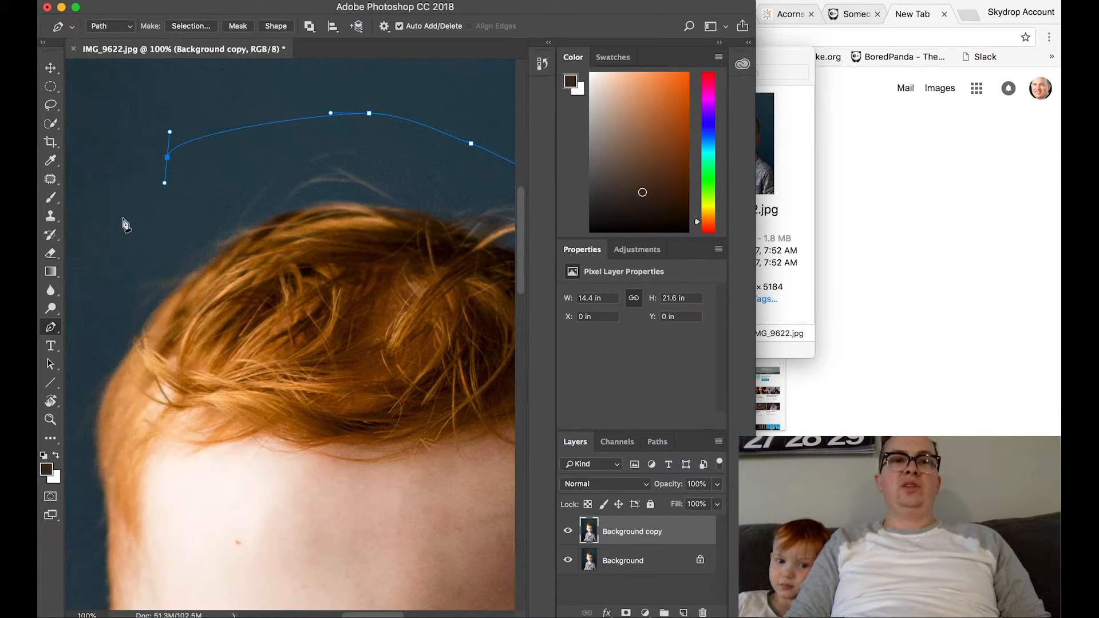
- Bring the path down the background beside the hair on the opposite side toward the second ear
scroll(117, 232, down, 10)
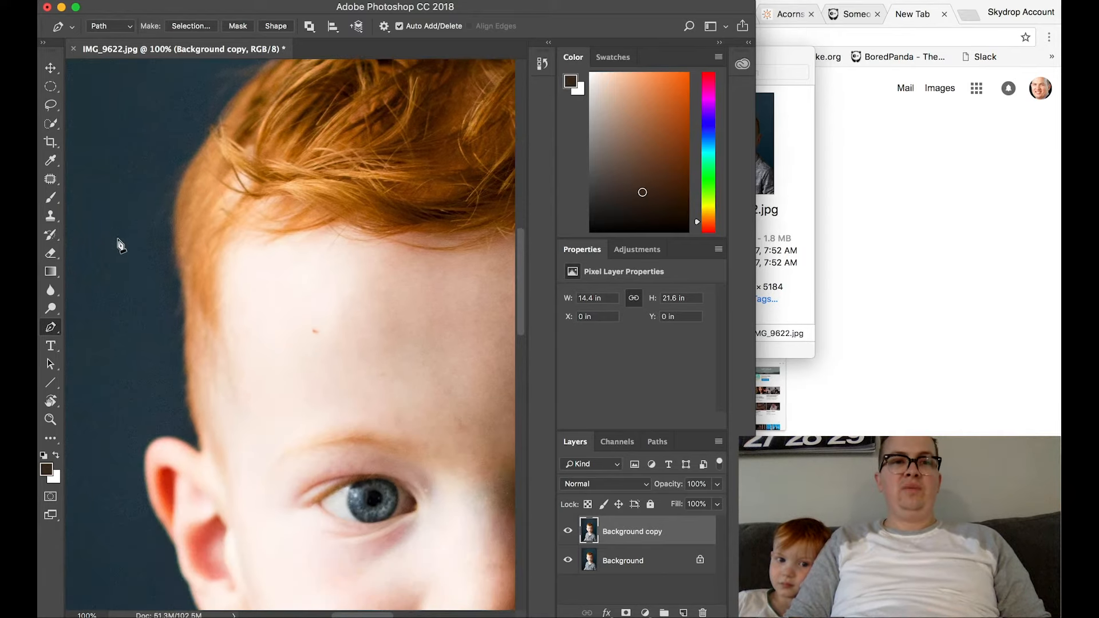
scroll(128, 204, up, 3)
click(135, 229)
click(135, 265)
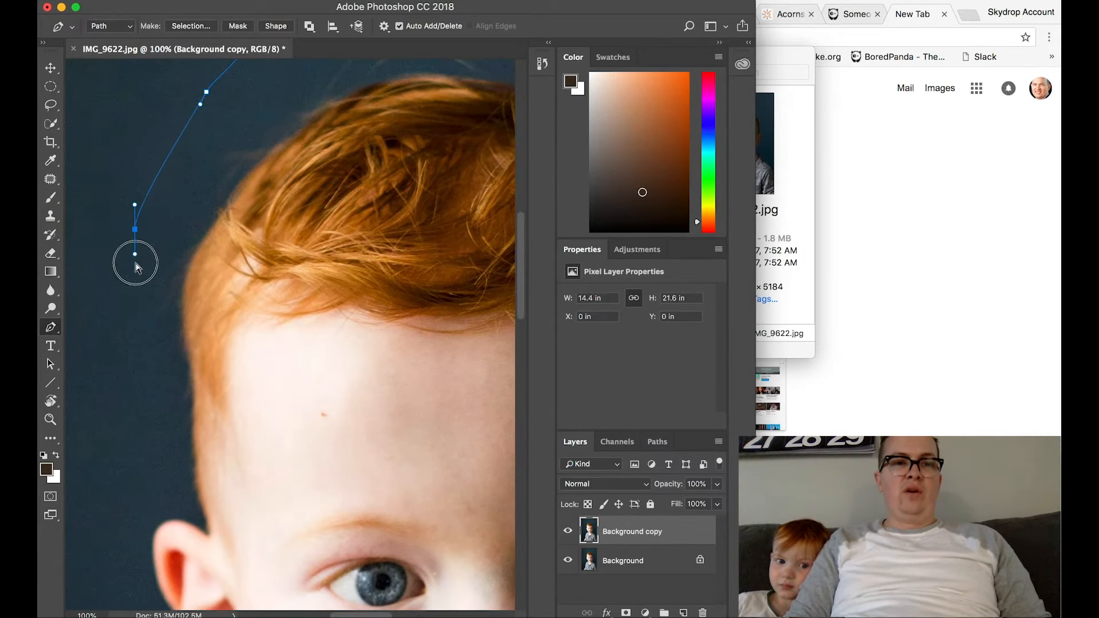
drag(145, 346, 144, 358)
drag(159, 451, 146, 508)
- Route the path around the outside of the second ear and below the earlobe toward the cheek
scroll(137, 515, down, 5)
click(160, 526)
click(184, 558)
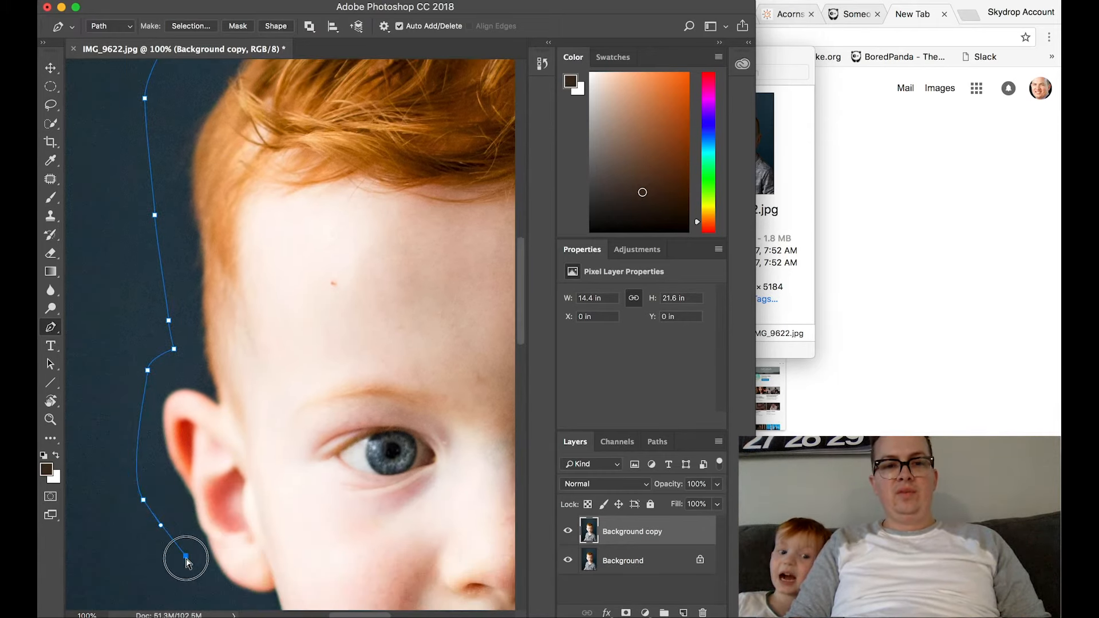
scroll(194, 564, down, 4)
drag(204, 547, 222, 550)
click(252, 565)
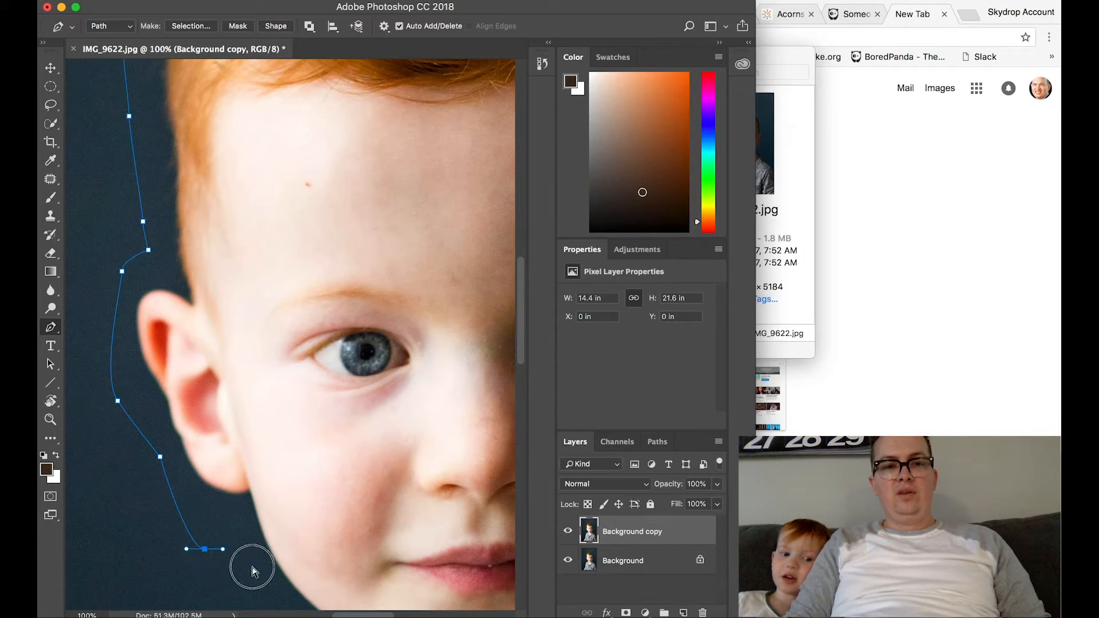
- Run the path down along the cheek and close it at the starting anchor on the jaw
scroll(253, 572, down, 5)
scroll(253, 571, down, 1)
click(262, 492)
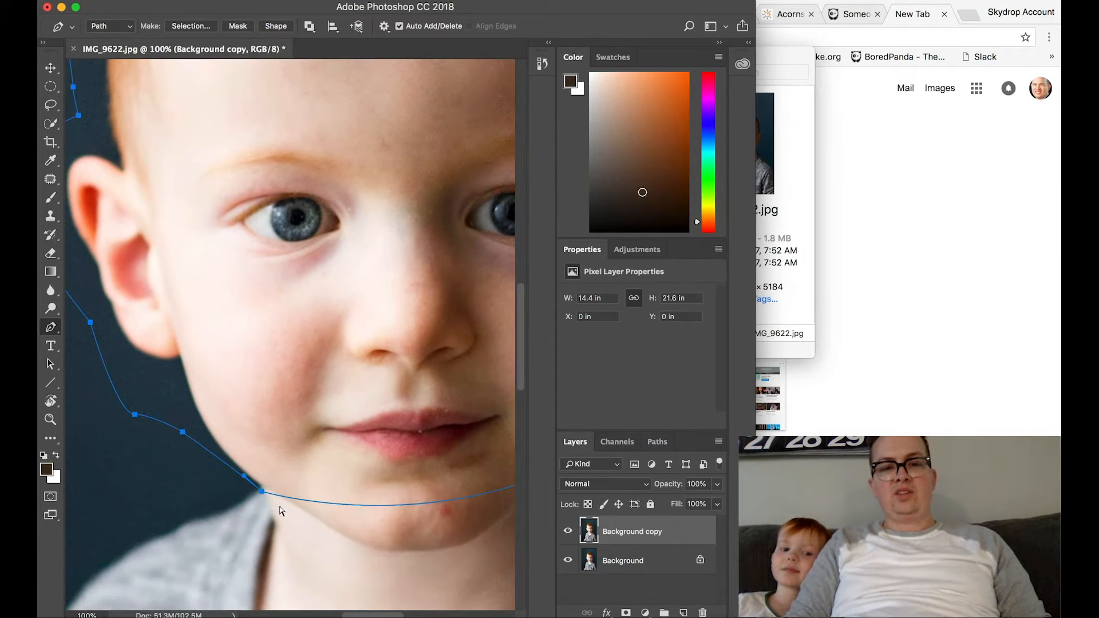
key(super+minus)
key(super+minus)
key(super+minus)
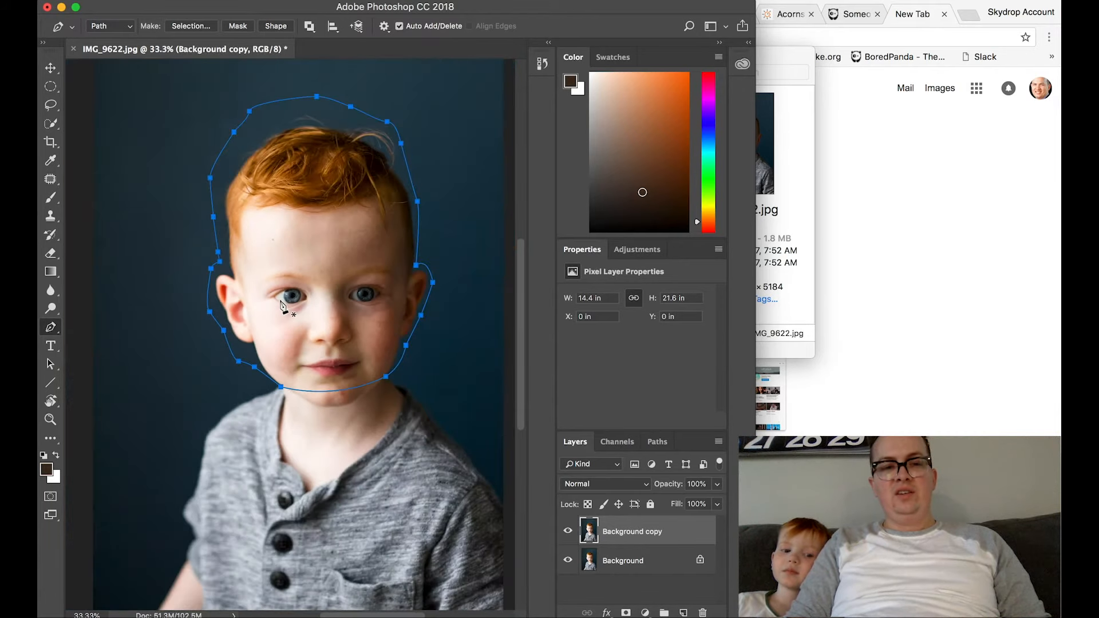
- Sample the blue backdrop above the hair as foreground color, try filling the Background copy layer with it, and undo the fill
key(i)
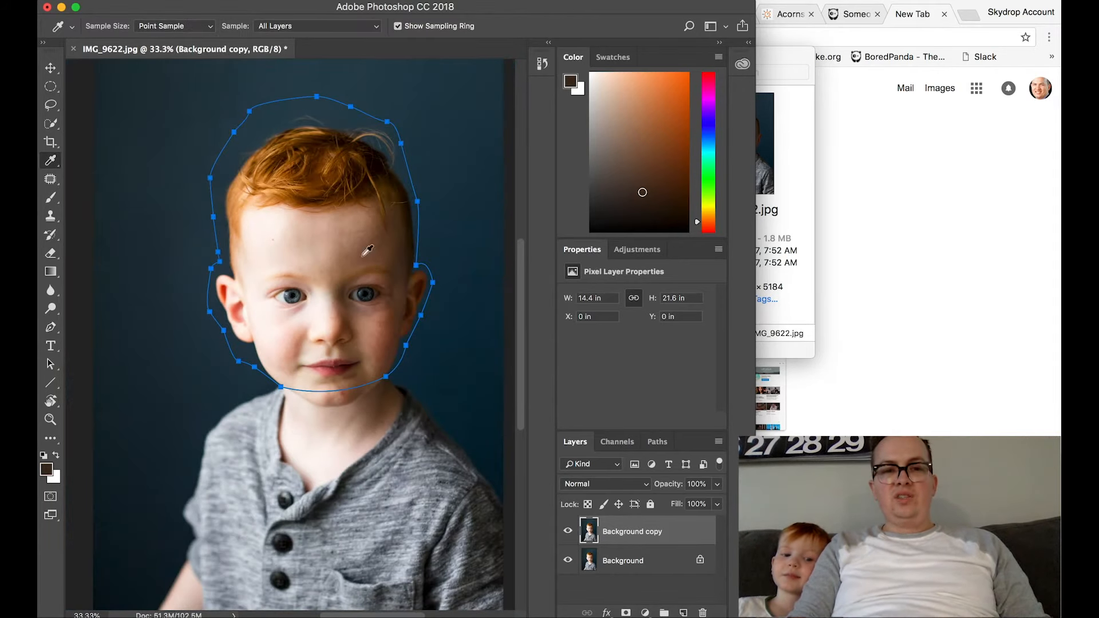
click(275, 110)
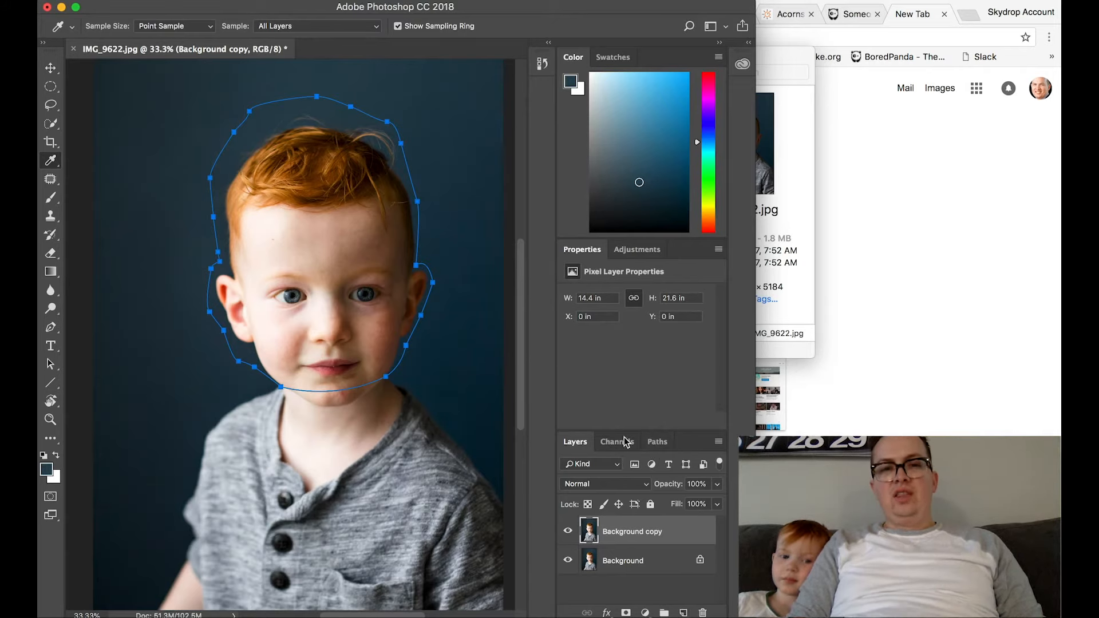
key(alt+BackSpace)
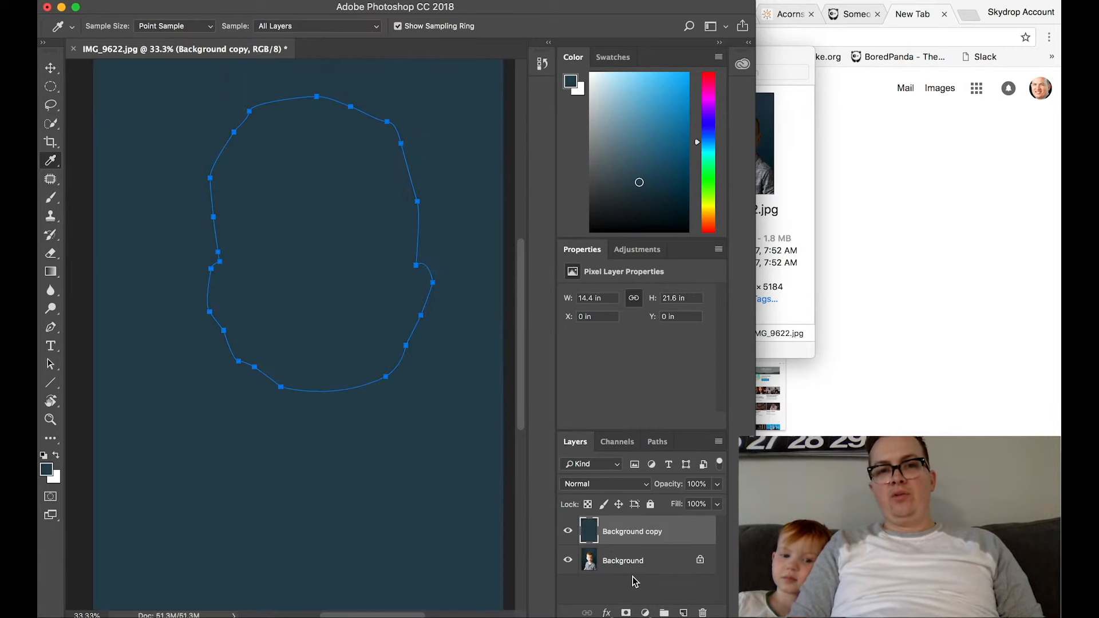
key(super+z)
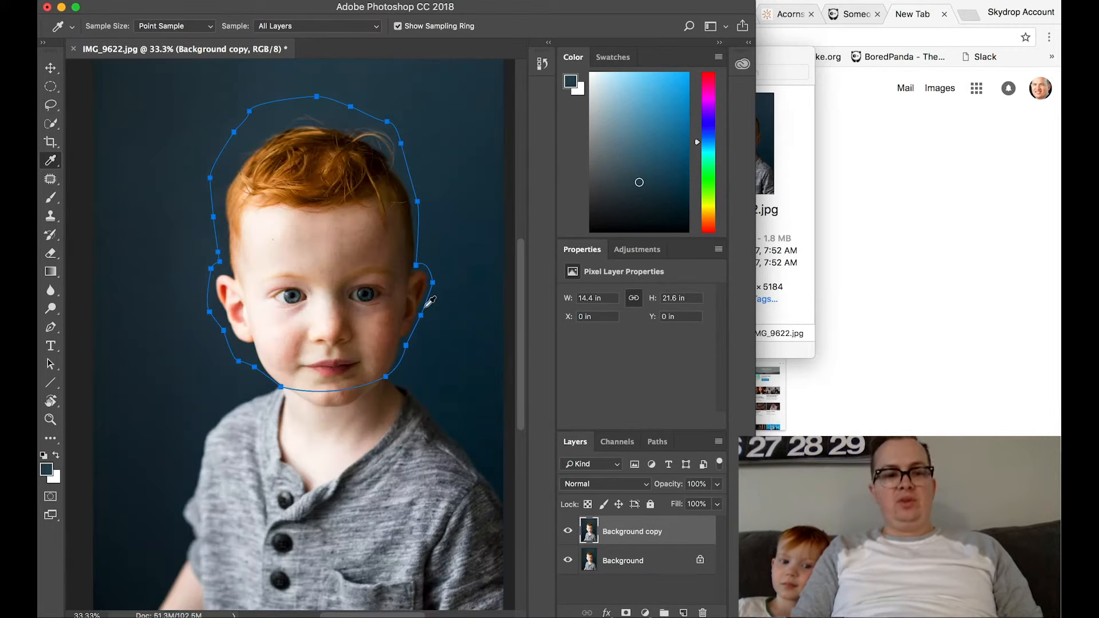
- Turn the closed head path into a new anti-aliased selection with a feather radius of 5 pixels
key(p)
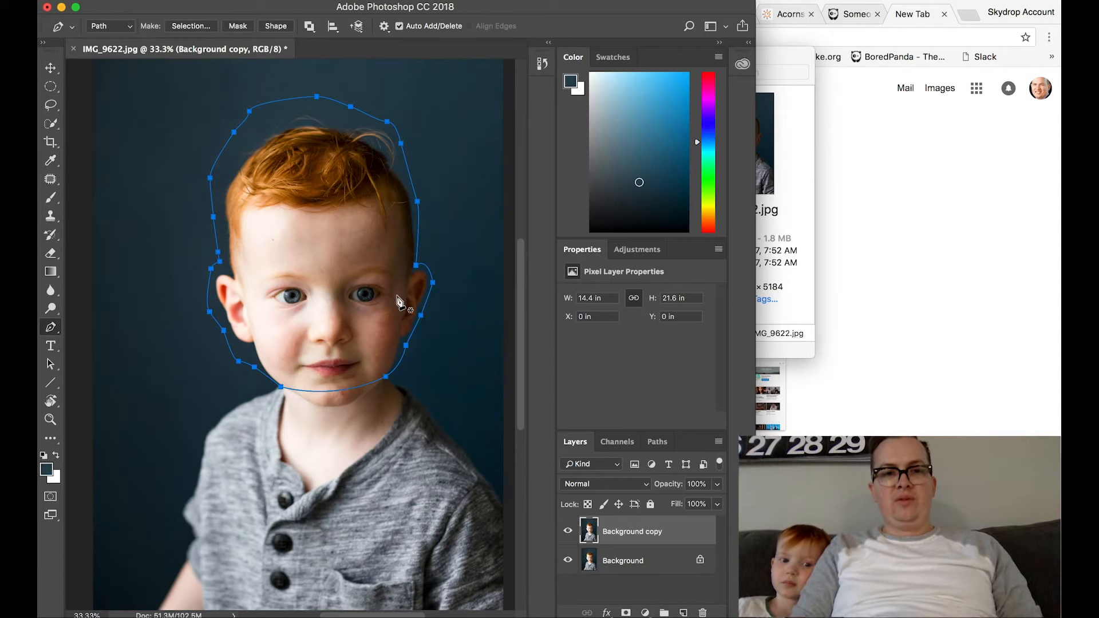
right_click(399, 299)
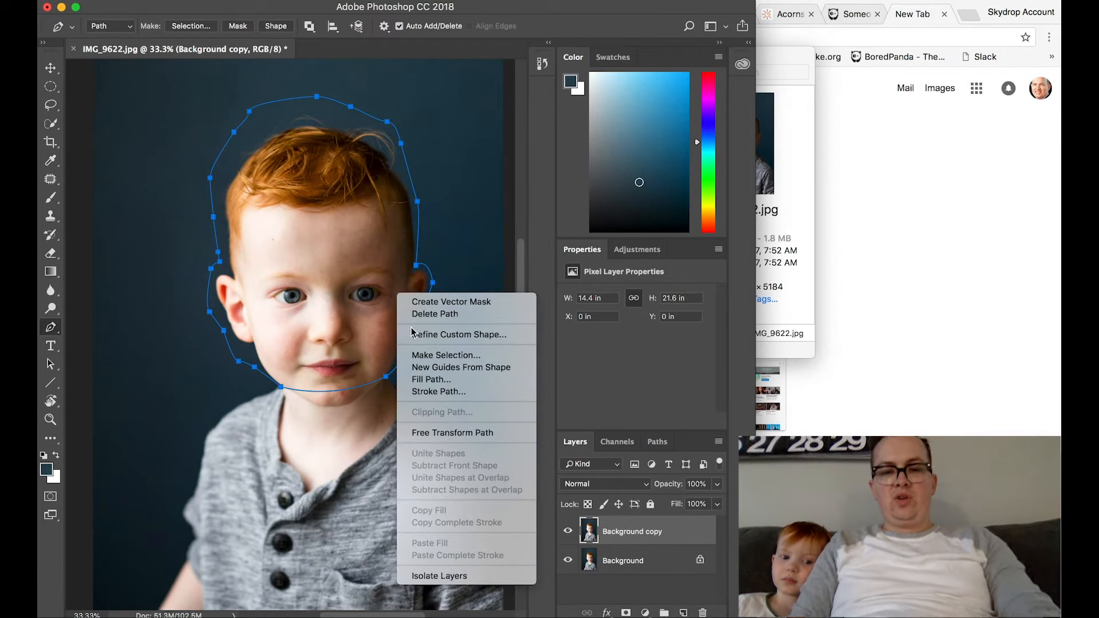
click(421, 356)
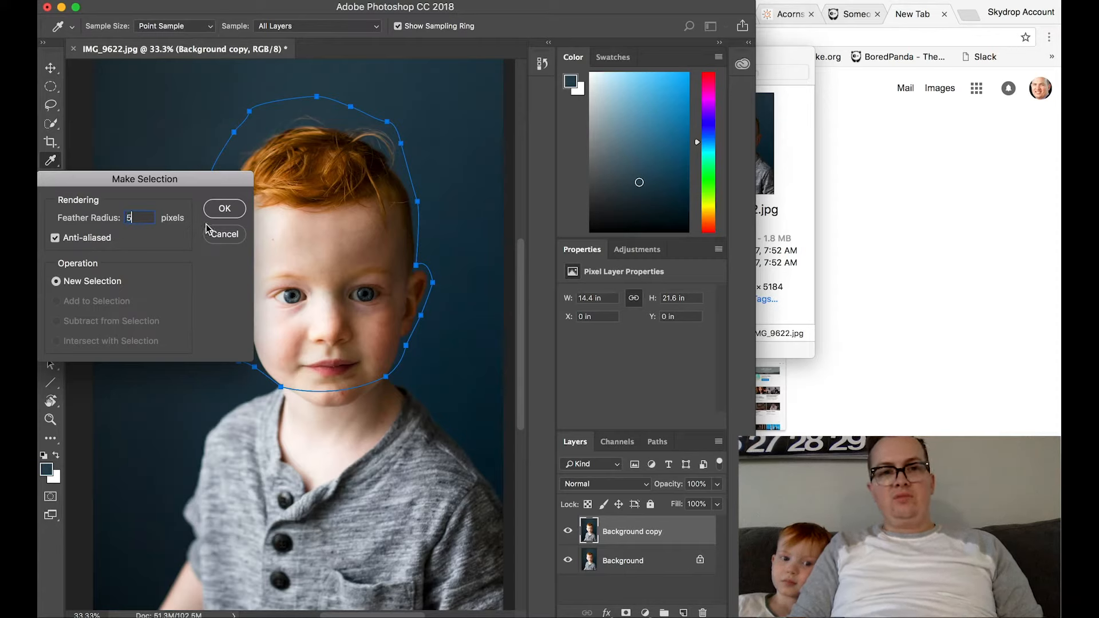
click(224, 210)
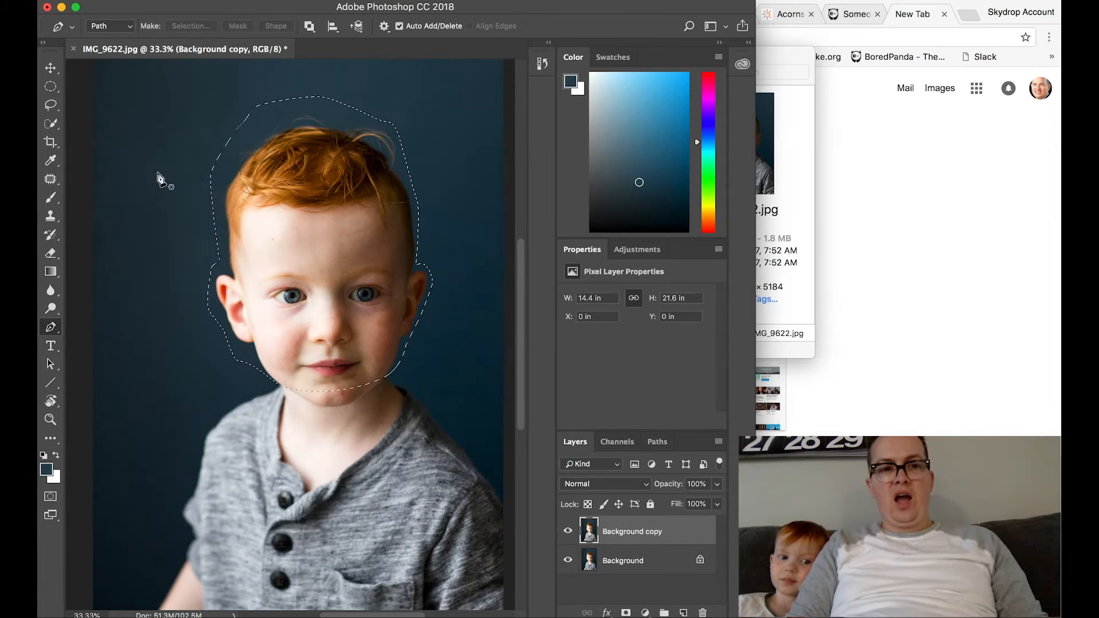
- Sample the darker blue just above the hair as foreground color, try filling the head selection with it, and undo the fill
key(i)
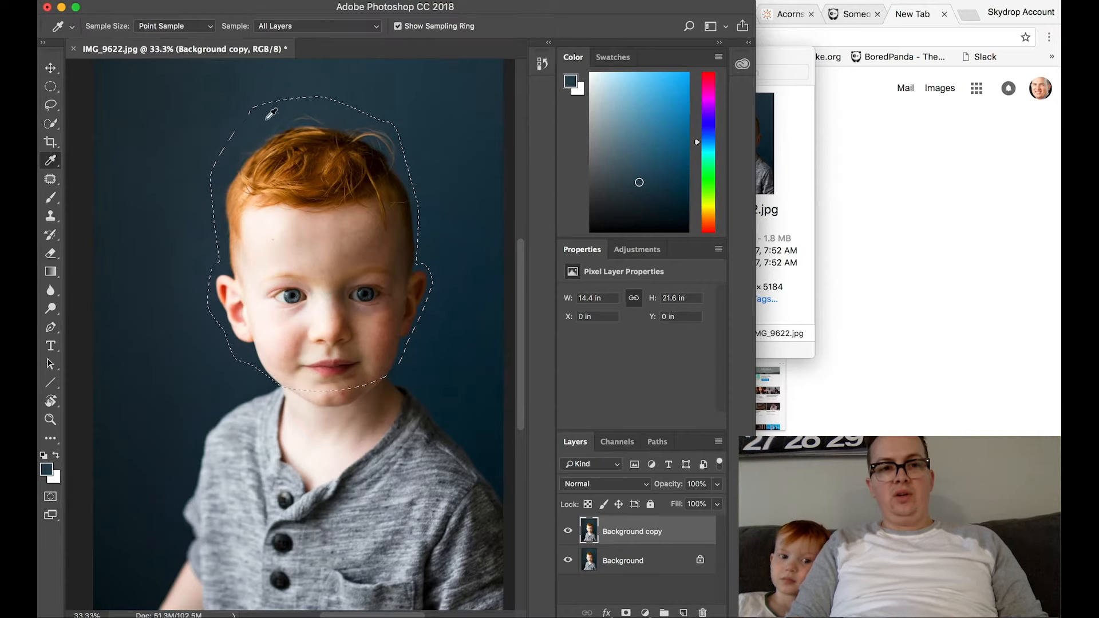
click(341, 115)
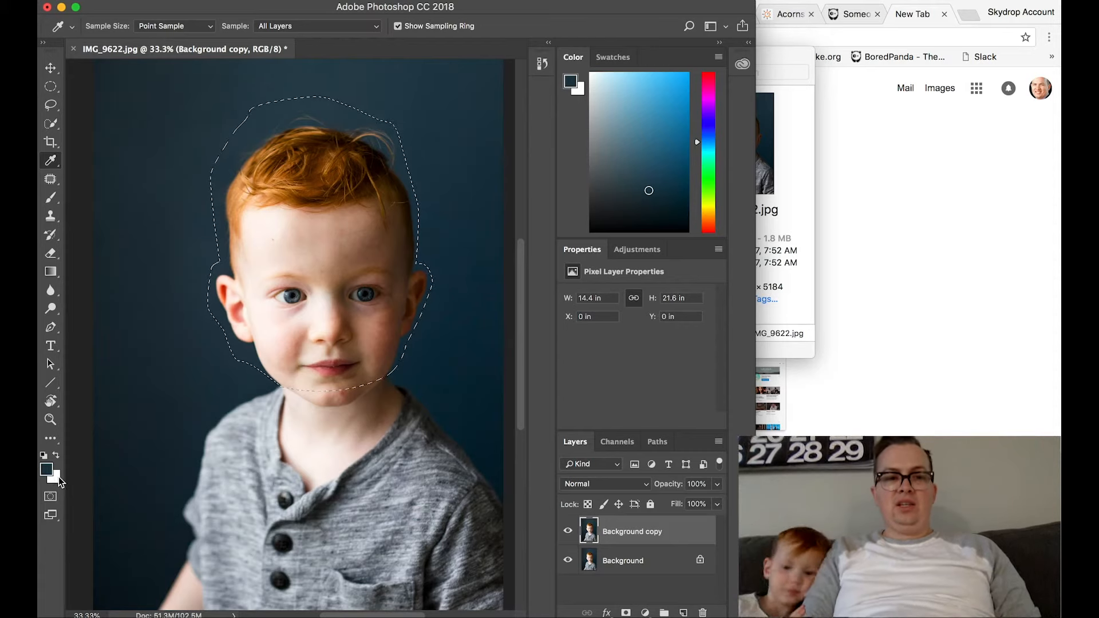
key(alt+BackSpace)
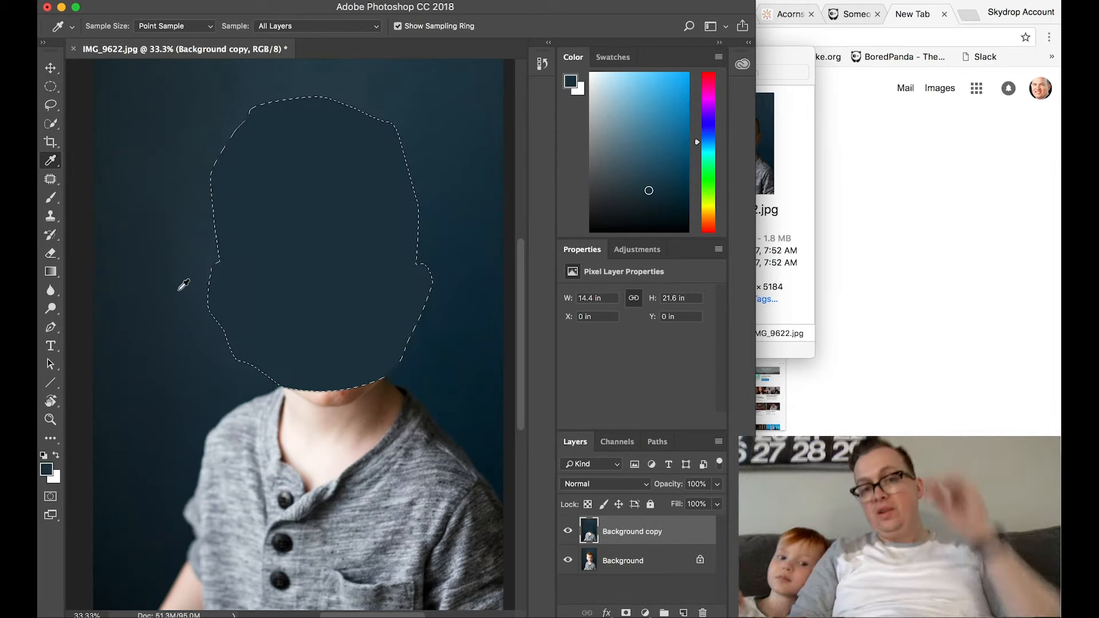
key(super+z)
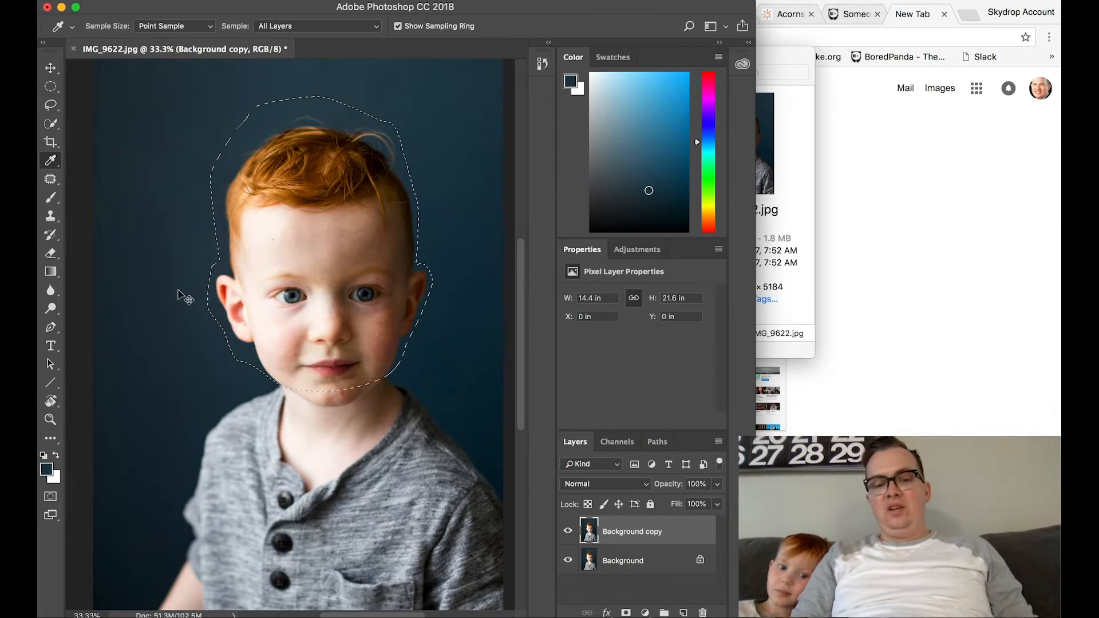
- Fill the head selection with the white background color and check the foreground color in the Color Picker, keeping #1b3743
click(43, 472)
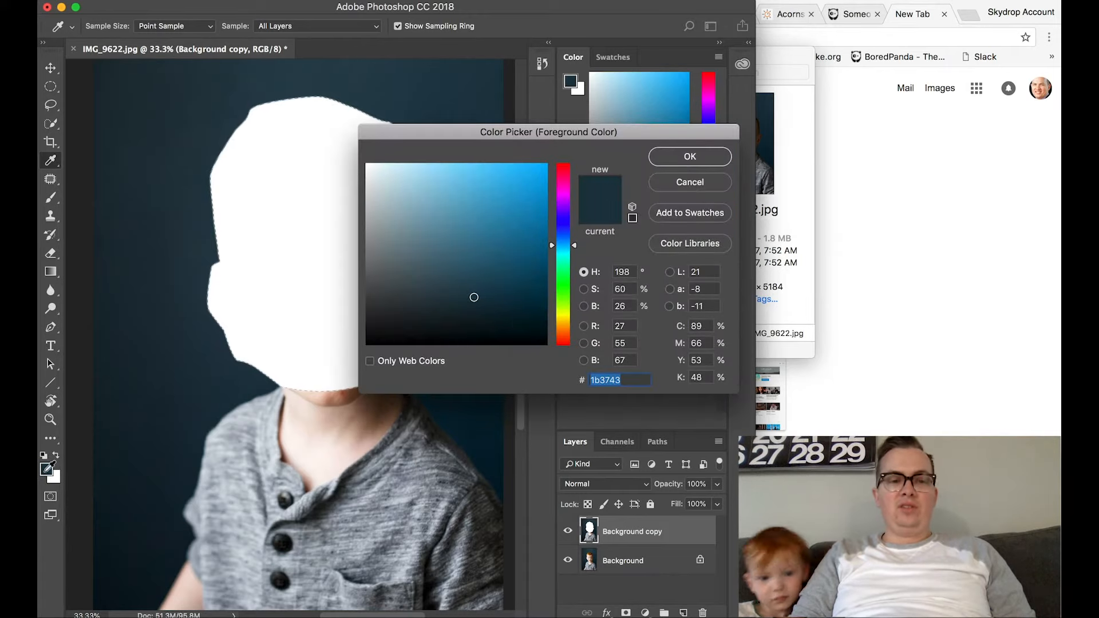
key(Escape)
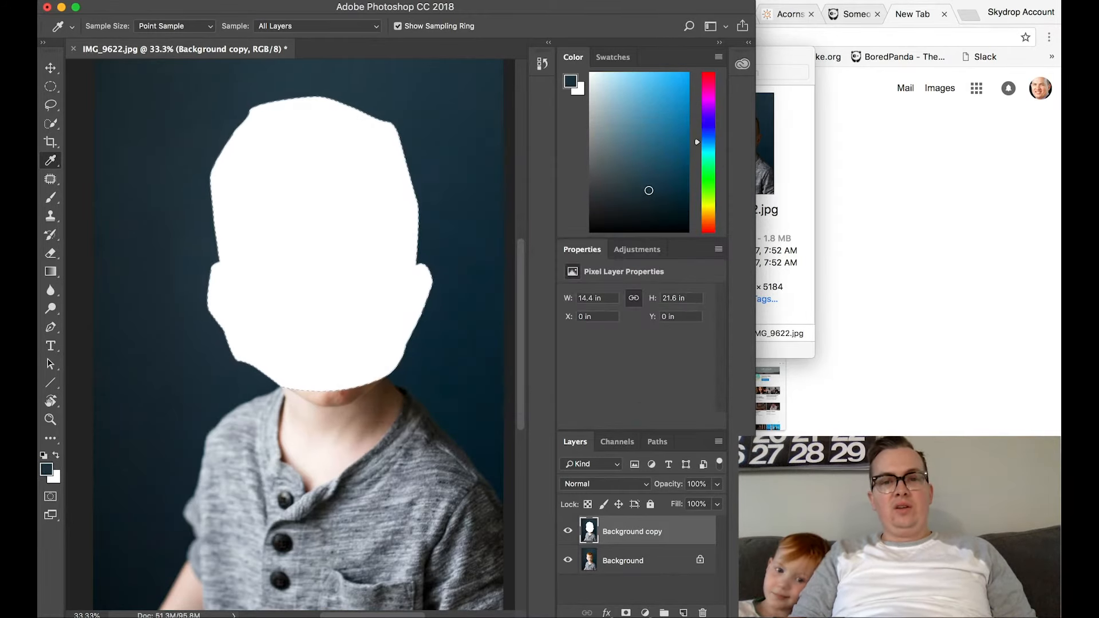
click(45, 471)
click(685, 156)
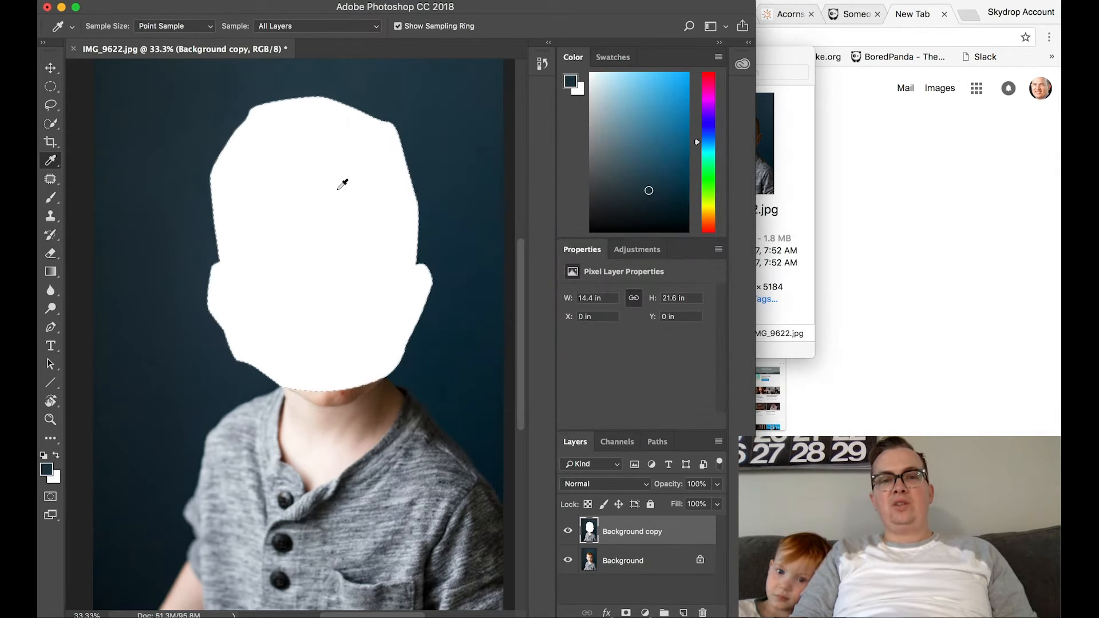
- Undo the white fill, fill the head selection with the dark blue foreground color, and deselect
key(ctrl+z)
key(alt+BackSpace)
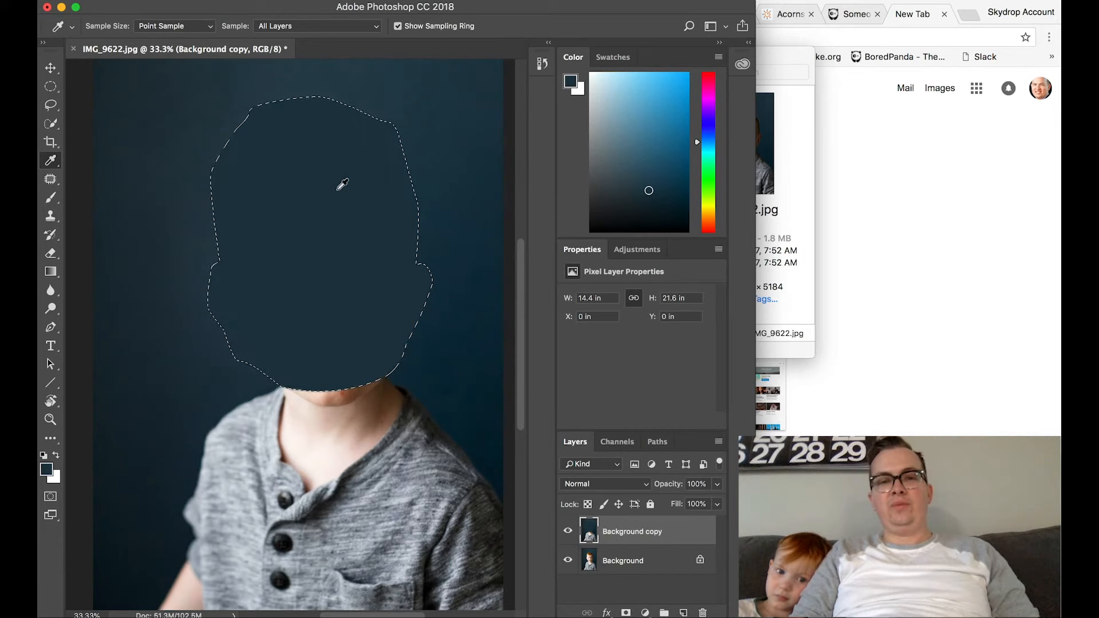
key(ctrl+d)
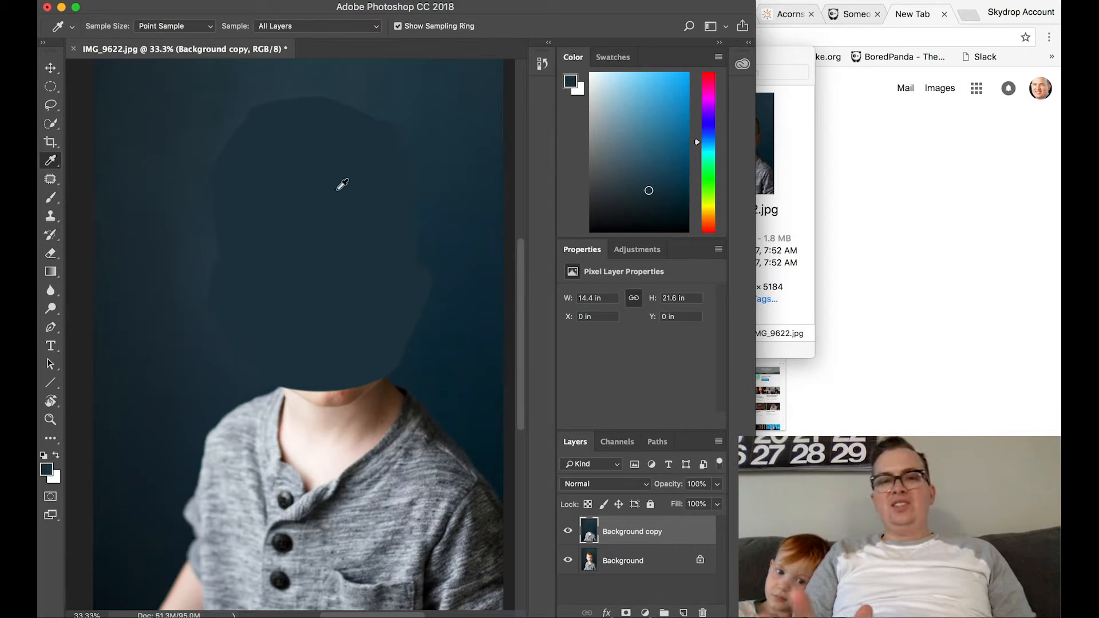
- Use the Patch tool to blend the upper part of the filled head shape with backdrop texture from beside it
click(50, 179)
mouse_move(194, 177)
mouse_down()
mouse_move(363, 177)
mouse_move(407, 154)
mouse_move(408, 108)
mouse_move(292, 69)
mouse_move(212, 121)
mouse_move(206, 177)
mouse_up()
drag(214, 130, 203, 200)
key(ctrl+d)
mouse_move(319, 116)
mouse_down()
mouse_move(326, 163)
mouse_move(379, 185)
mouse_move(438, 151)
mouse_move(399, 80)
mouse_move(332, 79)
mouse_move(317, 115)
mouse_up()
drag(376, 135, 166, 121)
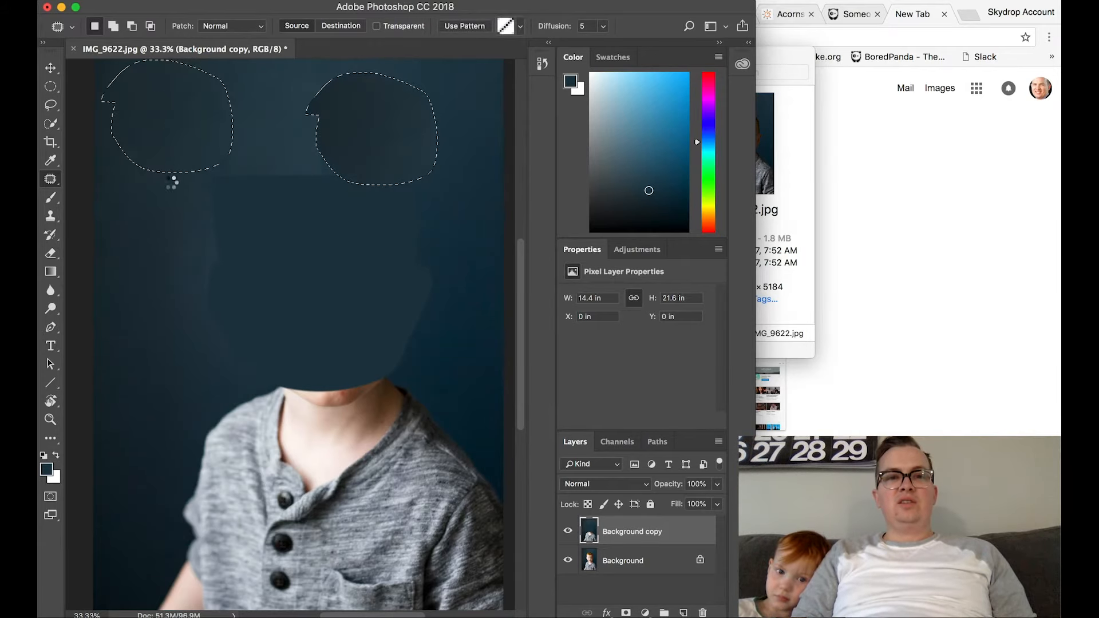
key(ctrl+d)
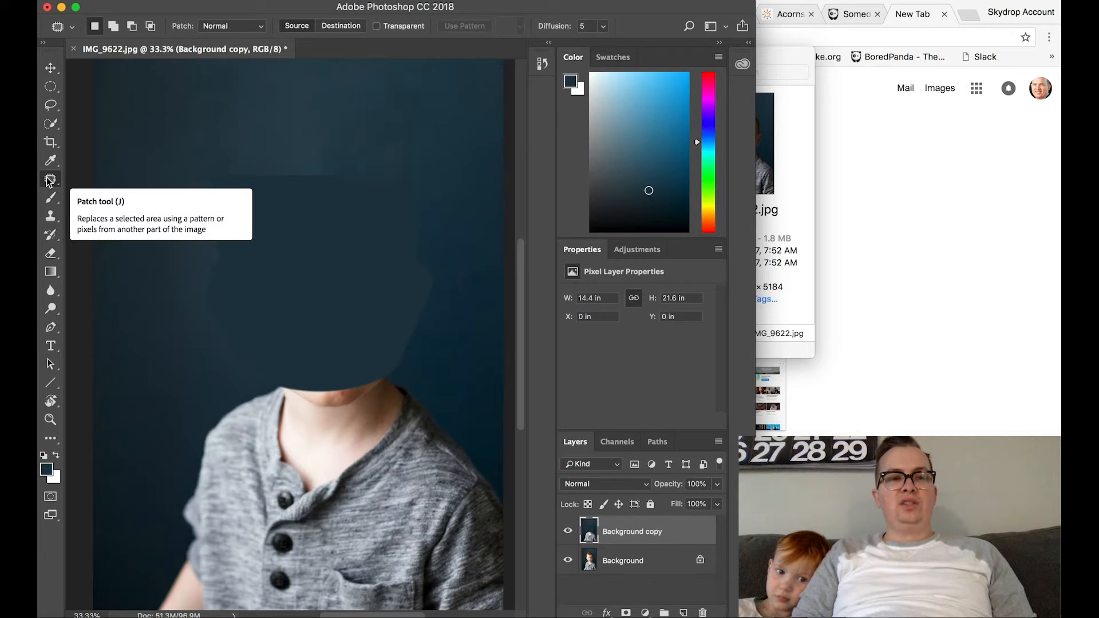
- Patch the middle of the filled head shape, including the ear-level edges, with backdrop texture from above
mouse_move(226, 155)
mouse_down()
mouse_move(191, 220)
mouse_move(296, 254)
mouse_move(399, 242)
mouse_move(448, 192)
mouse_move(372, 123)
mouse_move(244, 131)
mouse_move(211, 154)
mouse_move(266, 164)
mouse_move(179, 107)
mouse_up()
click(179, 267)
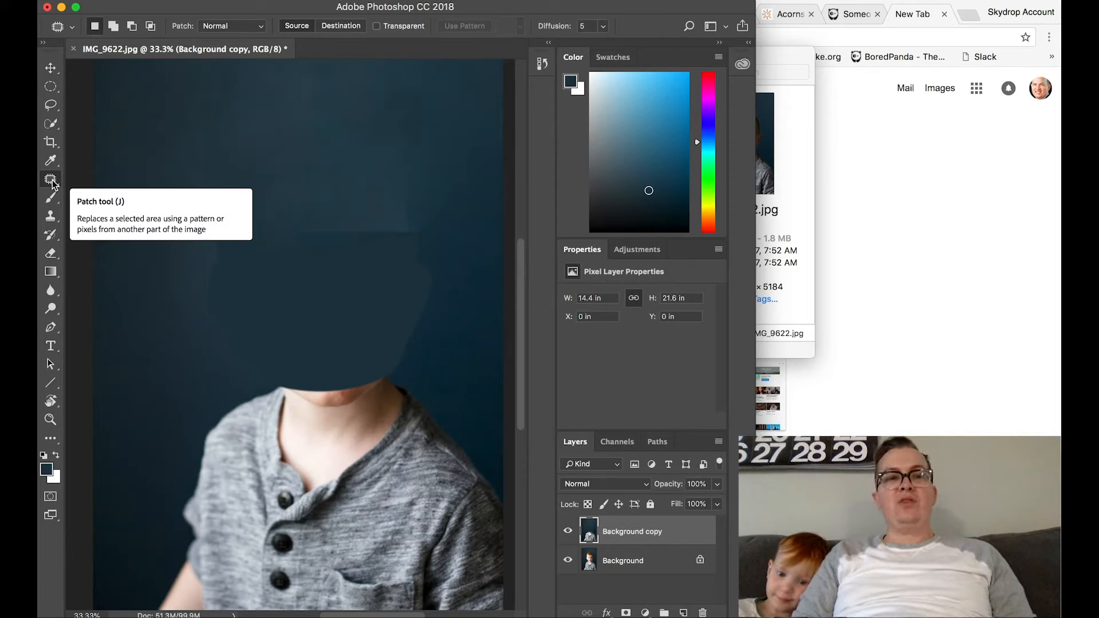
mouse_move(216, 215)
mouse_down()
mouse_move(205, 298)
mouse_move(475, 291)
mouse_move(446, 199)
mouse_move(287, 189)
mouse_move(208, 205)
mouse_move(285, 245)
mouse_move(266, 215)
mouse_move(246, 122)
mouse_up()
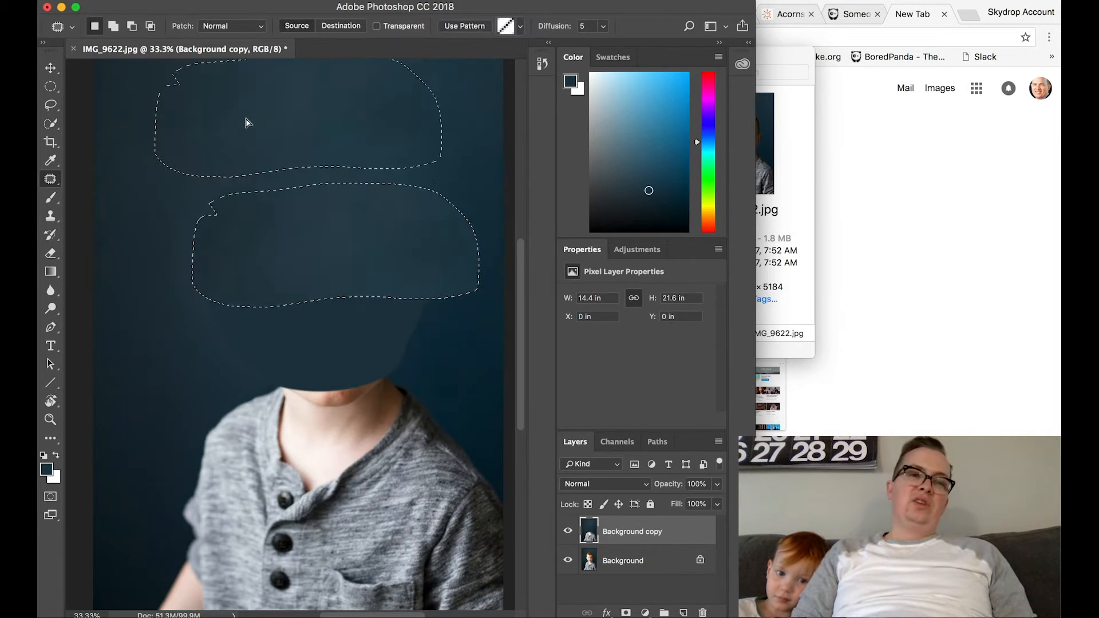
click(176, 219)
mouse_move(184, 279)
mouse_down()
mouse_move(204, 346)
mouse_move(358, 341)
mouse_move(407, 333)
mouse_move(407, 324)
mouse_move(440, 337)
mouse_move(436, 286)
mouse_move(399, 267)
mouse_move(321, 254)
mouse_move(187, 272)
mouse_move(256, 205)
mouse_move(211, 253)
mouse_up()
key(ctrl+d)
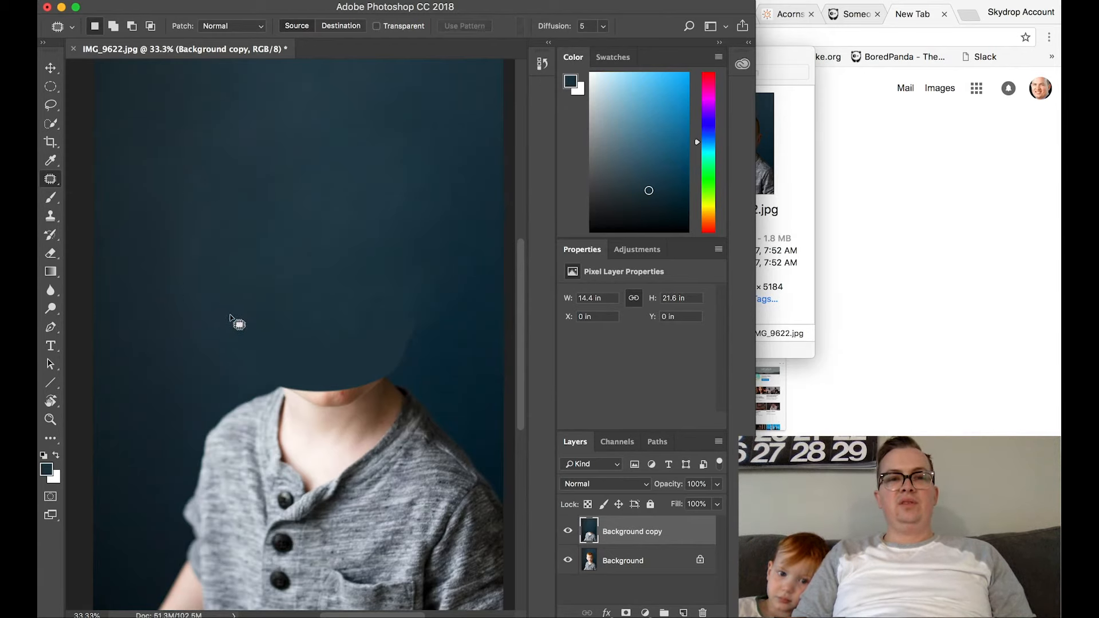
- Patch the wide band of flat fill above the neck with backdrop from higher up and to its left, and deselect
mouse_move(208, 327)
mouse_down()
mouse_move(233, 356)
mouse_move(383, 363)
mouse_move(437, 338)
mouse_move(424, 297)
mouse_move(327, 281)
mouse_move(228, 294)
mouse_move(209, 322)
mouse_up()
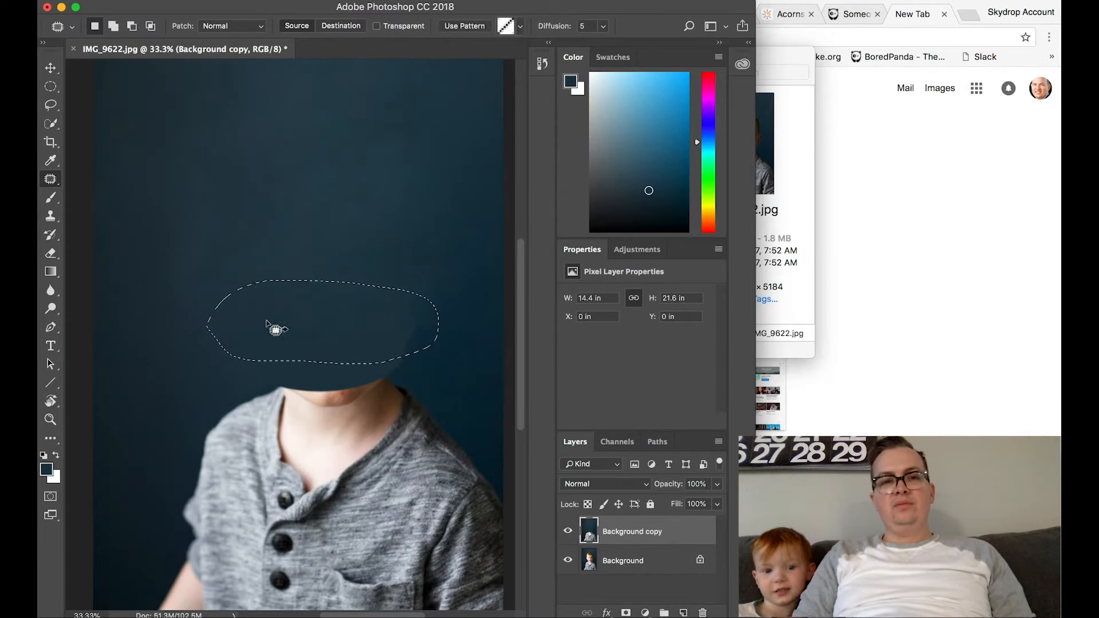
drag(242, 289, 200, 223)
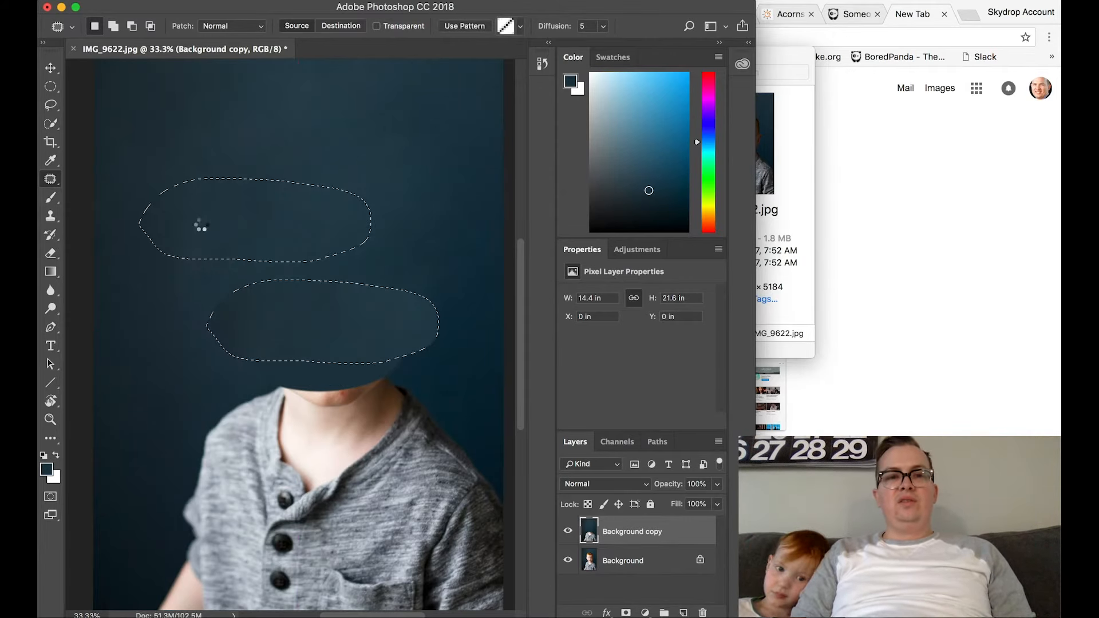
key(ctrl+d)
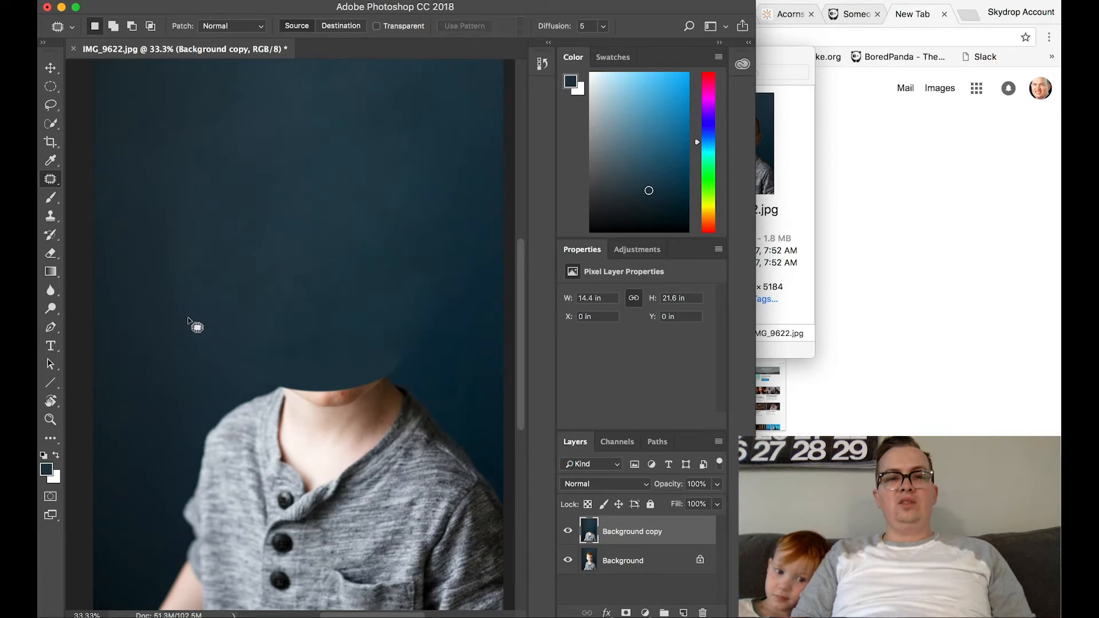
- Patch the tall strip along the head shape's right edge with backdrop from the left side, and outline a small area at the photo's right edge for patching
mouse_move(411, 135)
mouse_down()
mouse_move(406, 330)
mouse_move(427, 356)
mouse_move(456, 342)
mouse_move(479, 278)
mouse_move(480, 223)
mouse_move(427, 154)
mouse_up()
drag(423, 203, 148, 289)
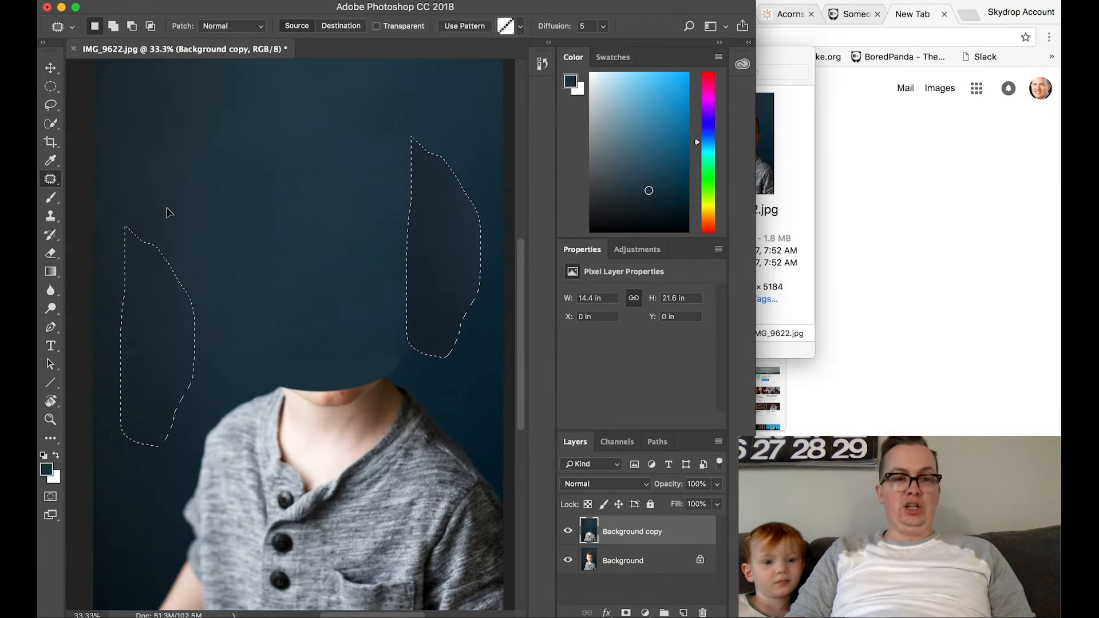
key(super+d)
mouse_move(470, 214)
mouse_down()
mouse_move(461, 296)
mouse_move(496, 317)
mouse_move(518, 285)
mouse_move(507, 243)
mouse_move(479, 222)
mouse_move(478, 266)
mouse_move(475, 189)
mouse_up()
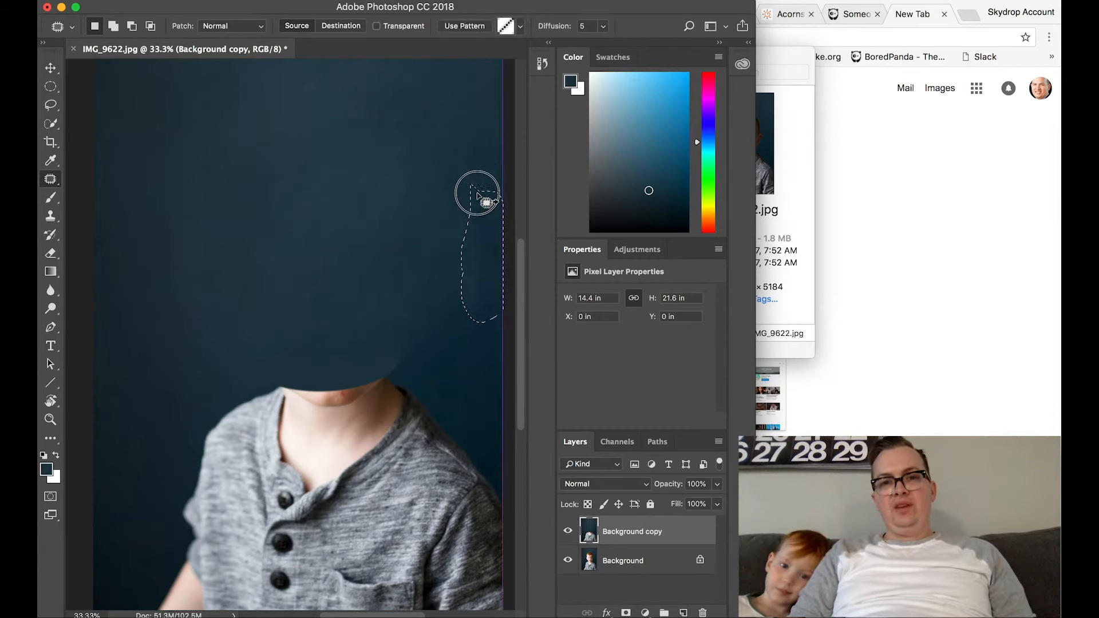
click(426, 234)
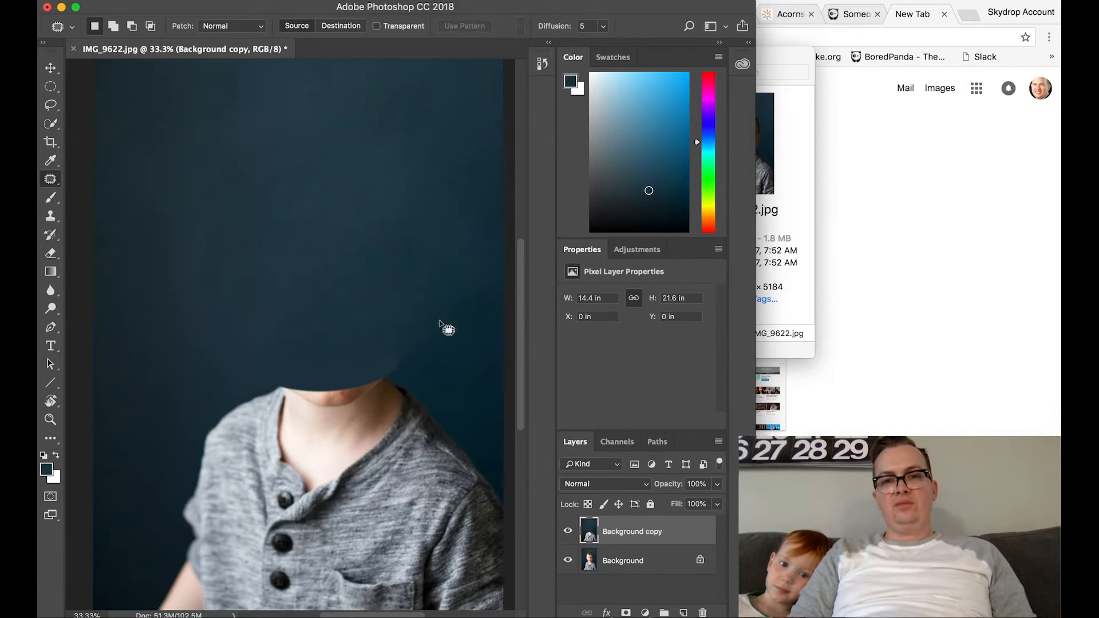
- Patch the uneven backdrop areas on the left side of the photo with nearby backdrop texture
mouse_move(281, 359)
mouse_down()
mouse_move(181, 349)
mouse_move(289, 334)
mouse_move(281, 358)
mouse_move(199, 365)
mouse_move(165, 391)
mouse_up()
drag(164, 298, 166, 299)
key(ctrl+d)
mouse_move(178, 154)
mouse_down()
mouse_move(178, 258)
mouse_move(191, 284)
mouse_move(234, 169)
mouse_move(201, 133)
mouse_up()
drag(203, 193, 161, 246)
key(ctrl+d)
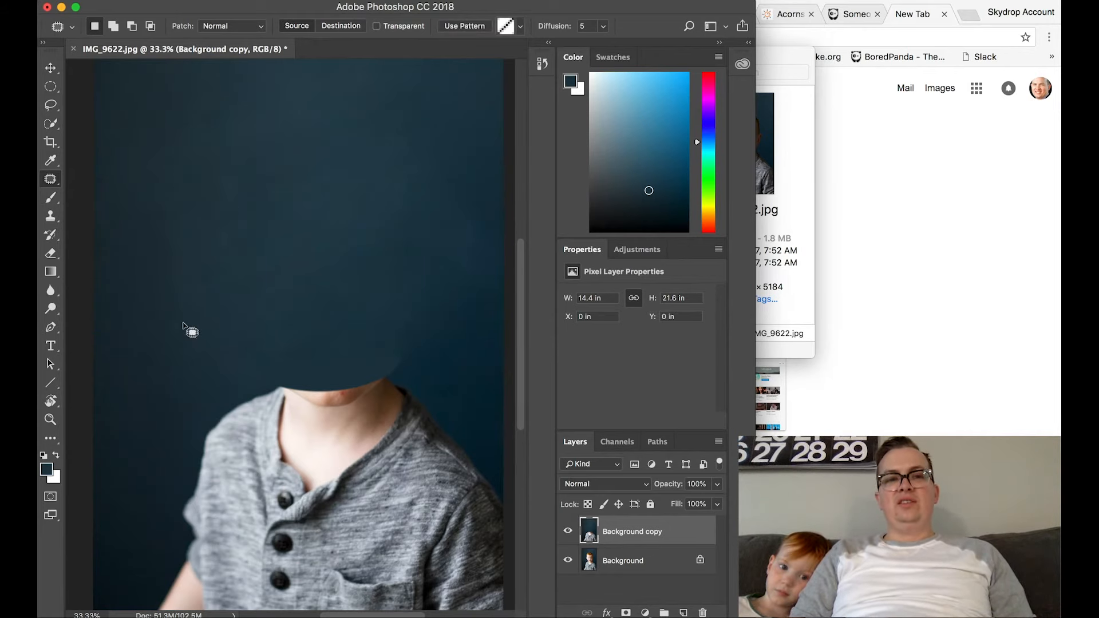
- Patch the uneven backdrop on the upper right side of the photo with texture from the upper left, and deselect
mouse_move(441, 150)
mouse_down()
mouse_move(458, 258)
mouse_move(492, 210)
mouse_move(452, 137)
mouse_up()
drag(368, 212, 159, 148)
key(ctrl+d)
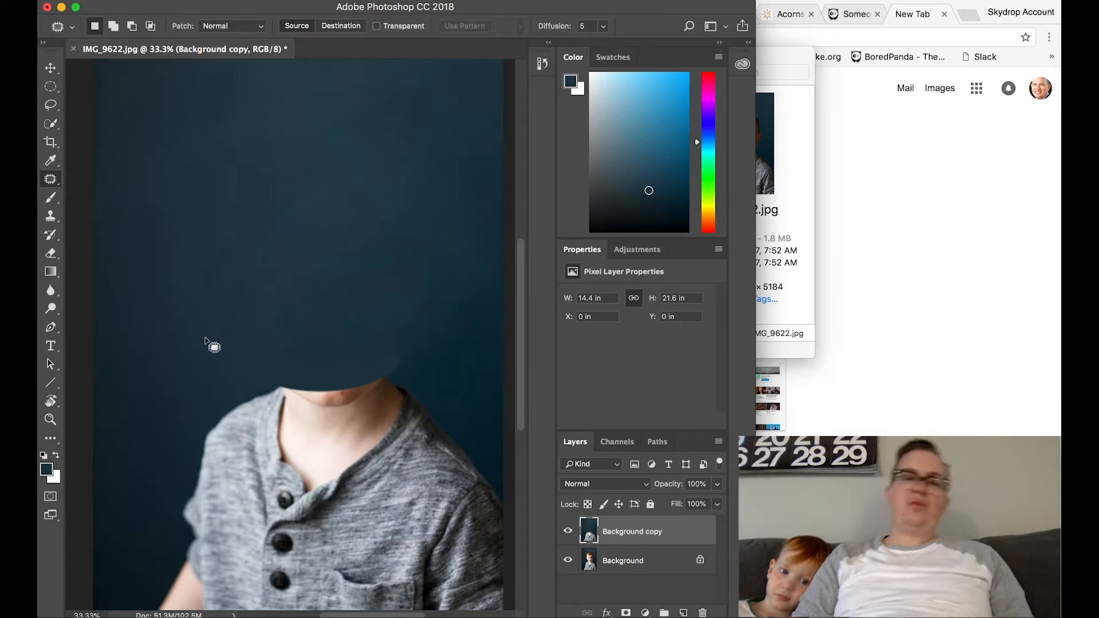
- Examine the fill edge above the neckline up close and switch to the Clone Stamp tool
key(super+equal)
key(super+equal)
key(super+equal)
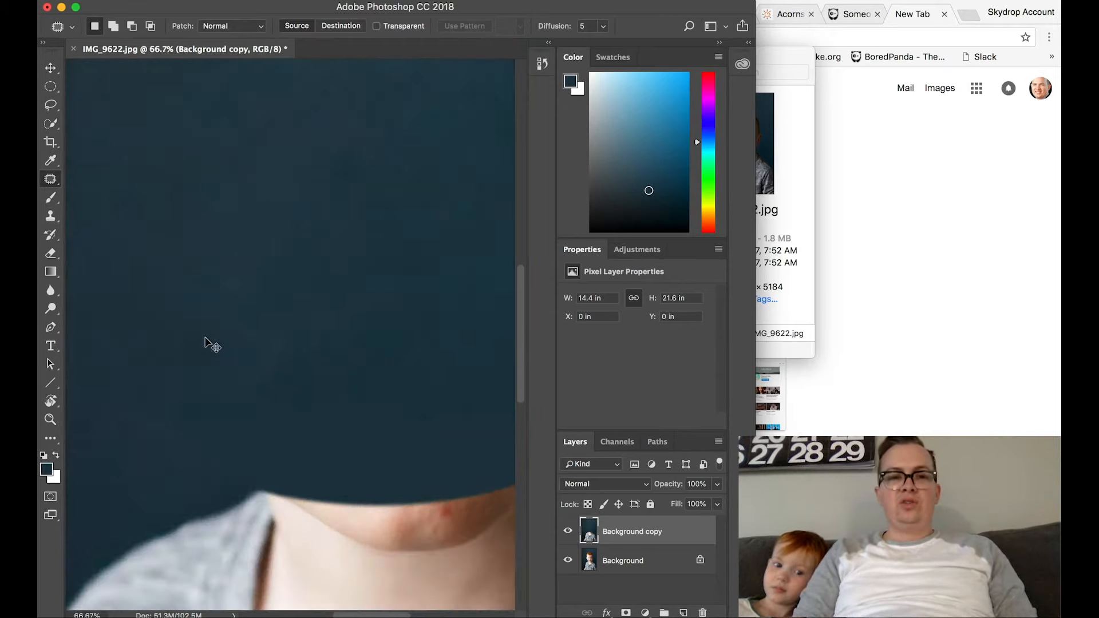
scroll(229, 381, down, 5)
scroll(228, 381, right, 2)
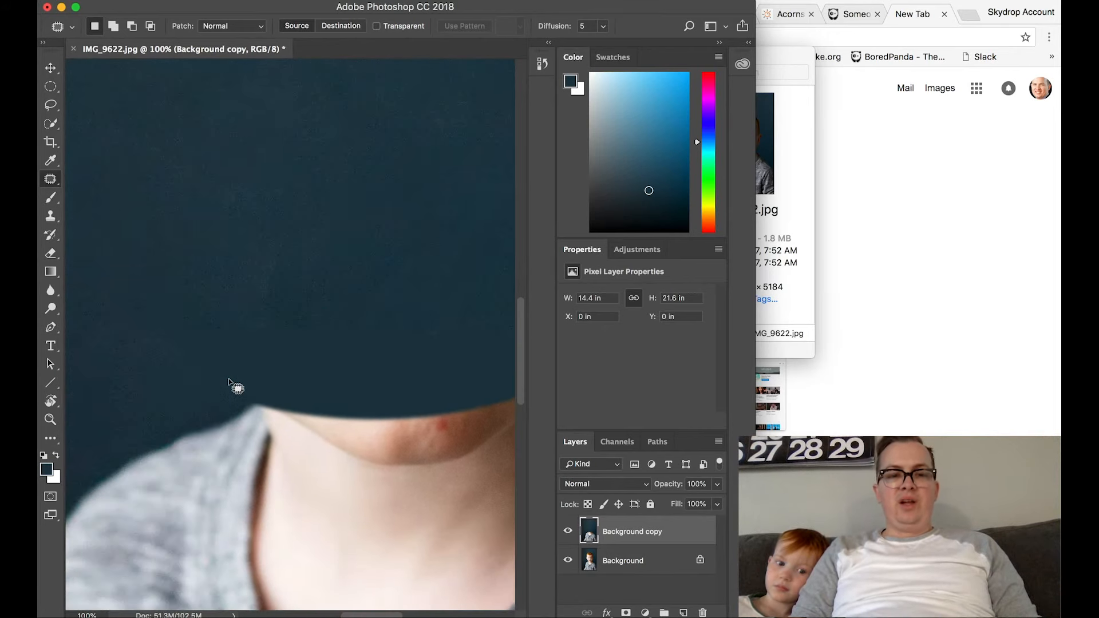
click(51, 223)
click(99, 216)
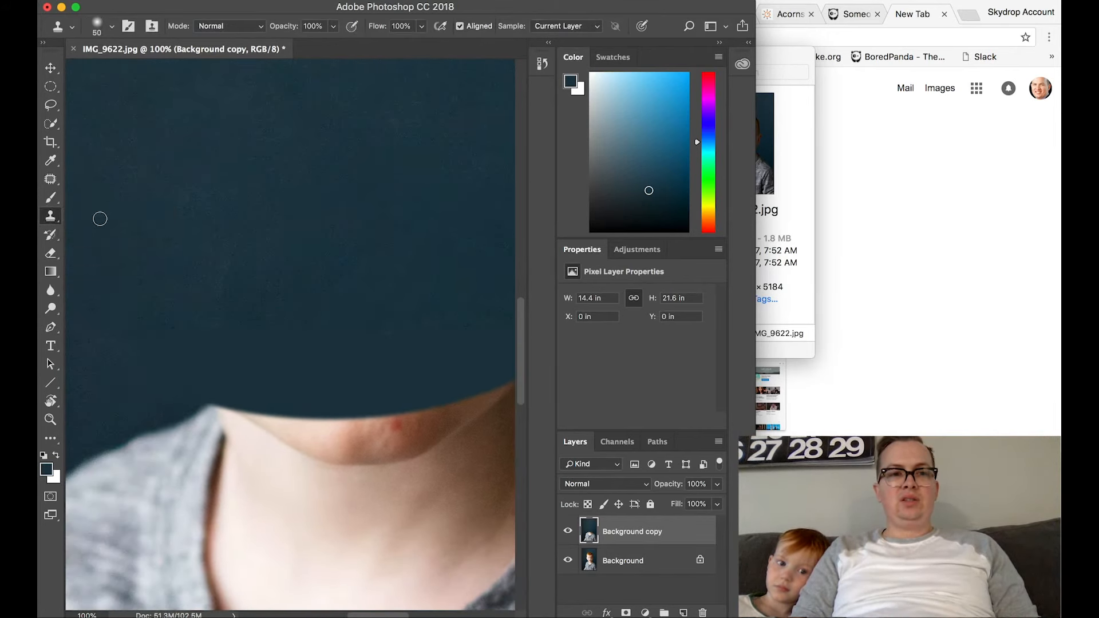
key(super+equal)
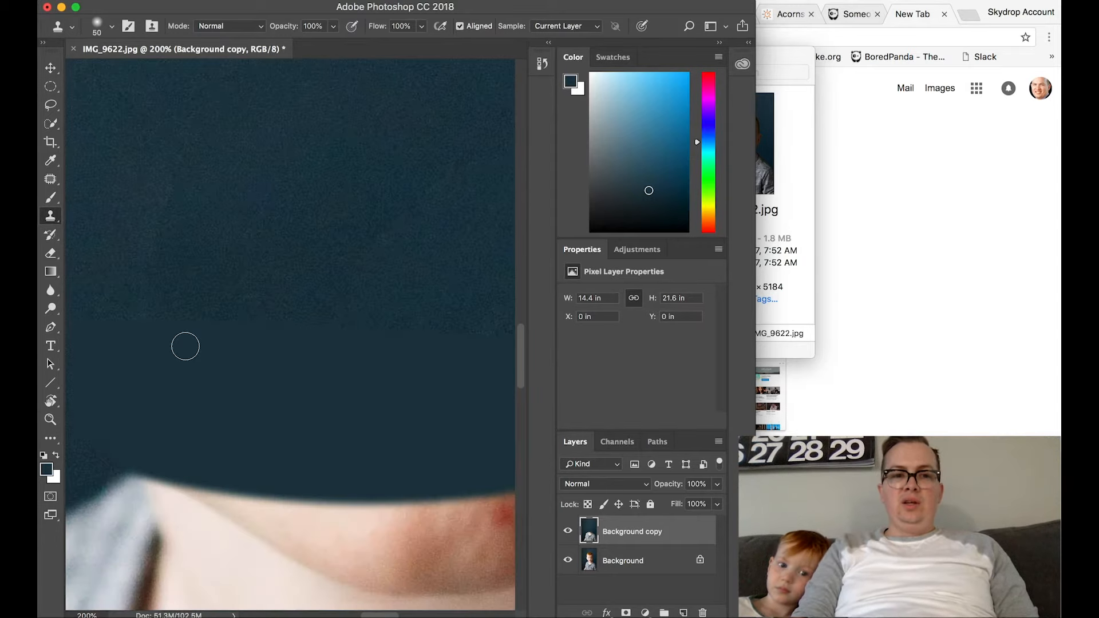
key(super+minus)
key(super+minus)
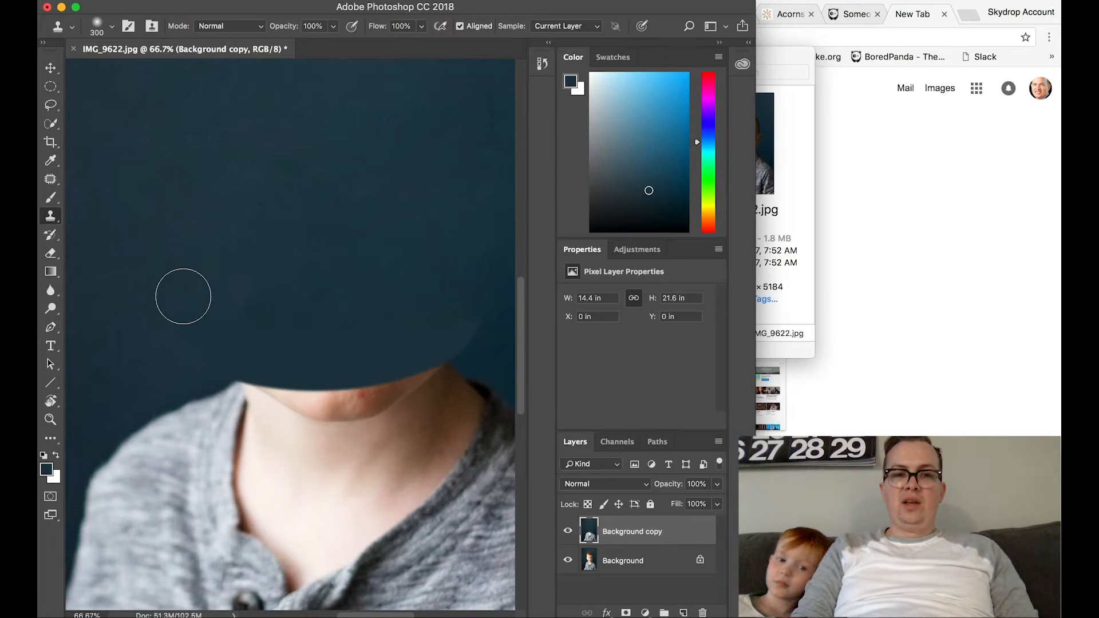
- Set the Clone Stamp brush size to 250, try cloning on the backdrop above the shoulder, and dismiss the missing-source alert
key(bracketleft)
key(bracketleft)
key(bracketleft)
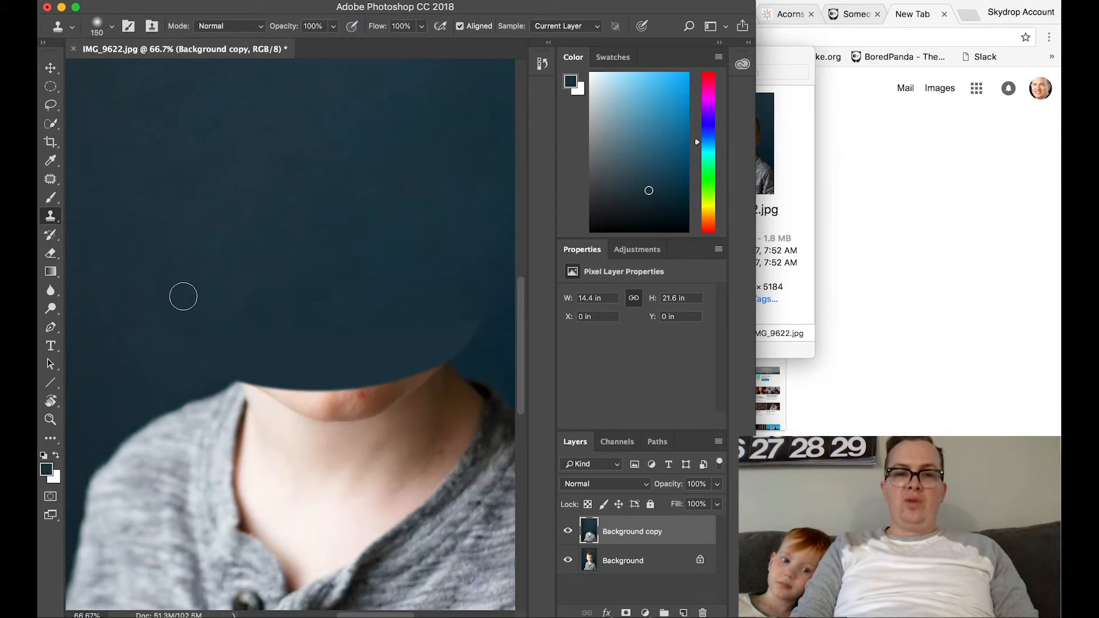
key(bracketleft)
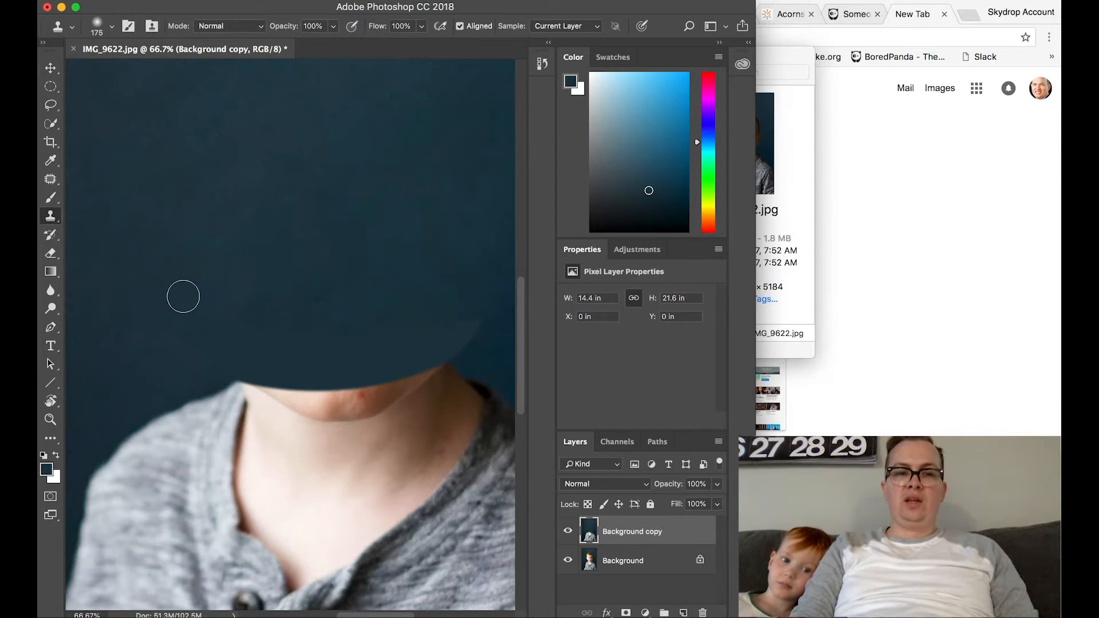
key(bracketright)
key(bracketright)
key(bracketright)
key(bracketright)
key(bracketright)
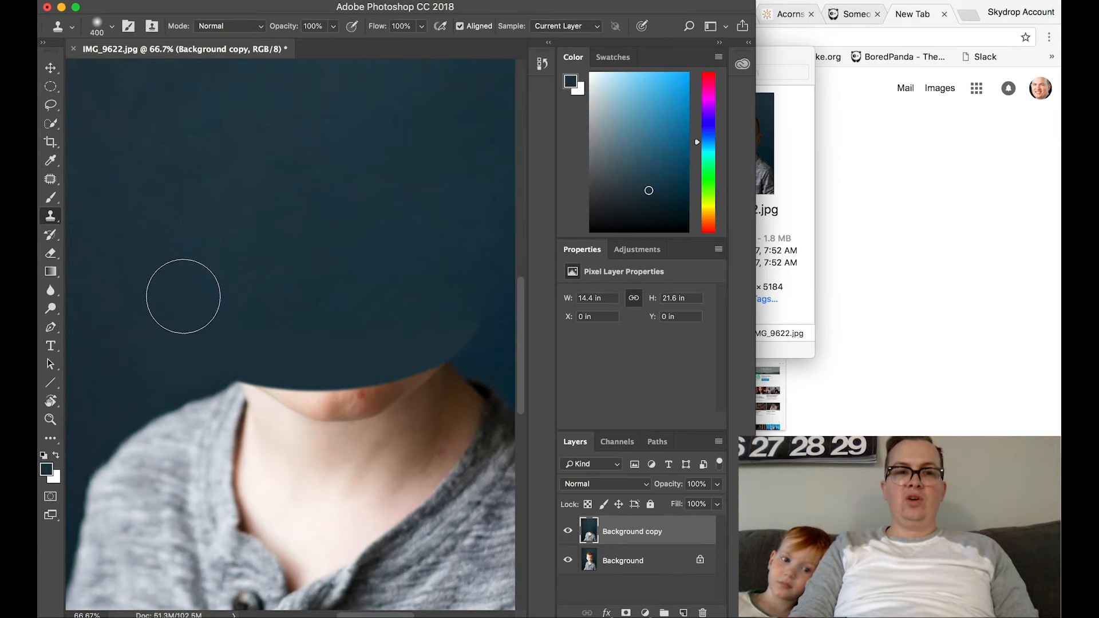
key(bracketleft)
key(bracketleft)
key(bracketleft)
key(bracketleft)
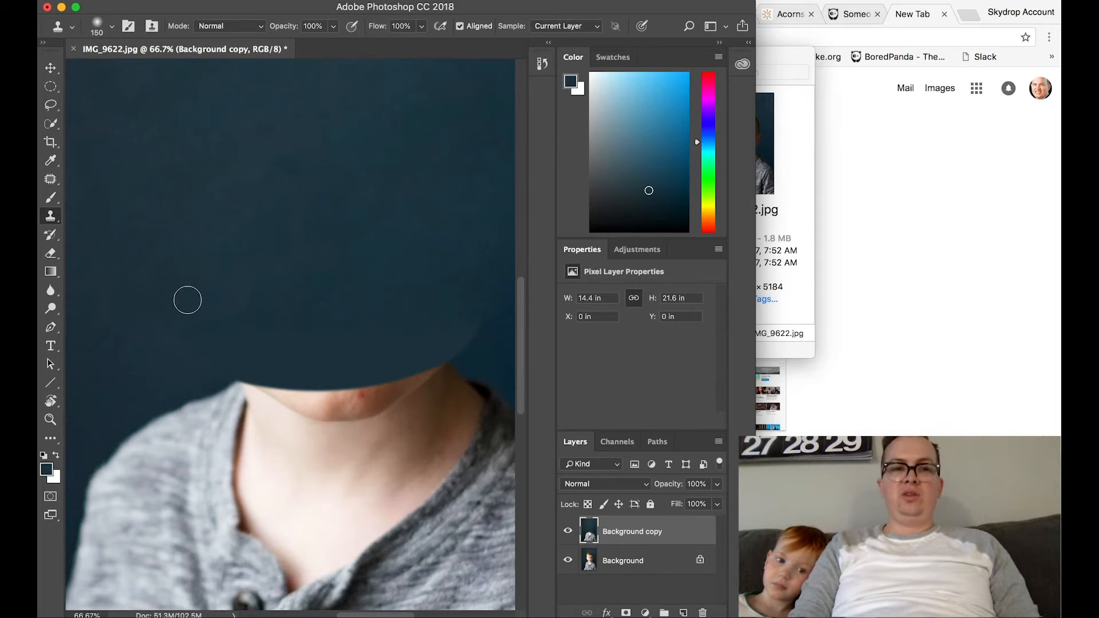
click(194, 293)
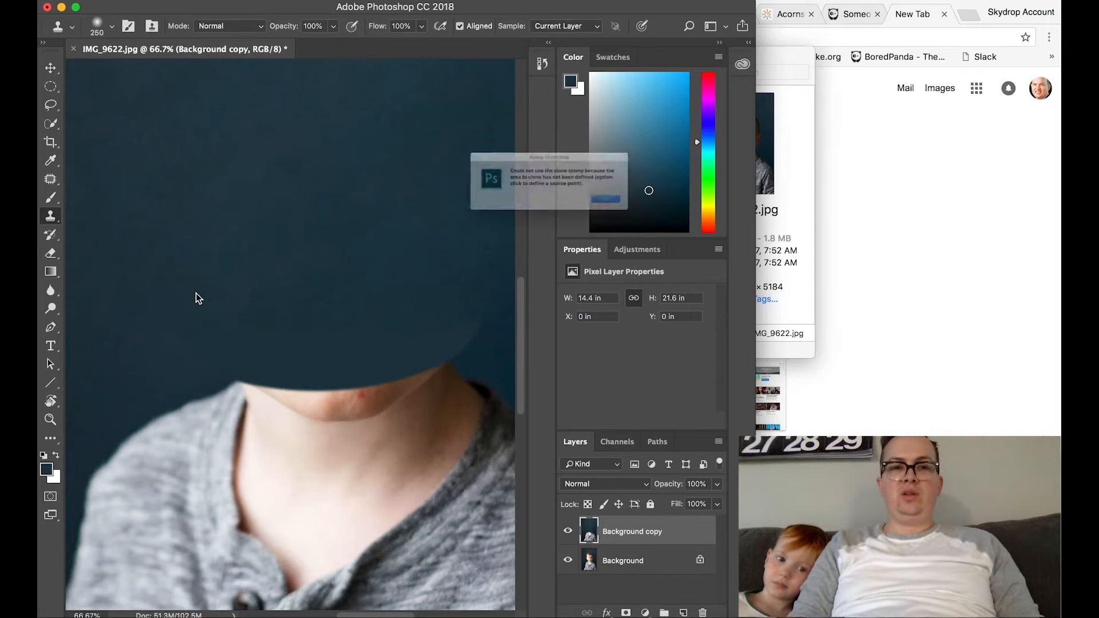
key(Return)
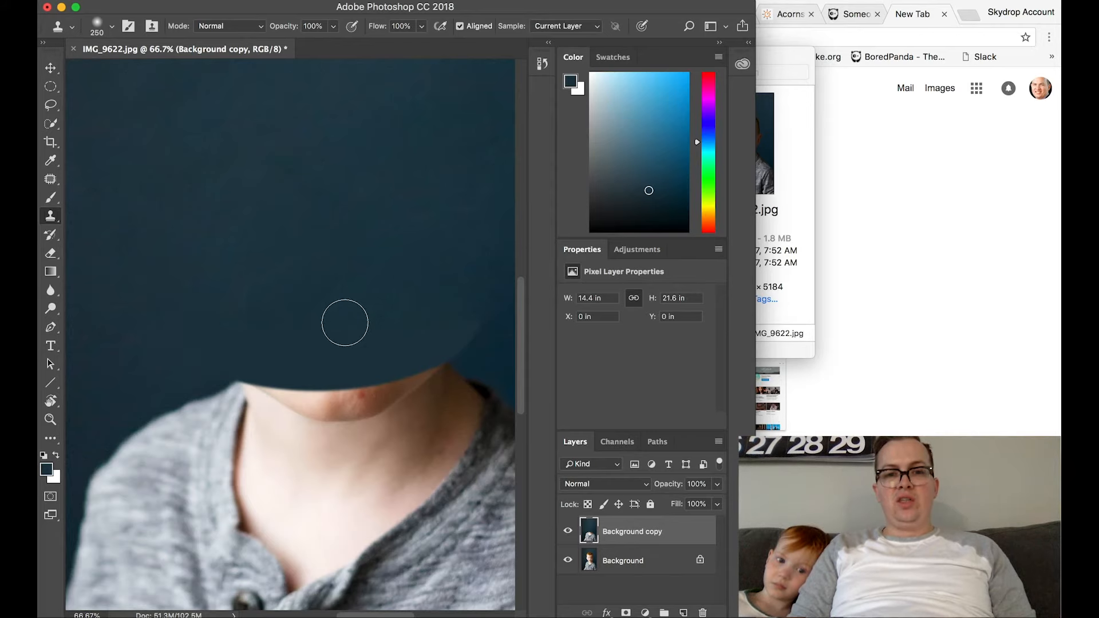
- Sample clean backdrop as the clone source and clone it over the fill edge to the right of the neck
scroll(345, 323, right, 5)
alt+click(383, 321)
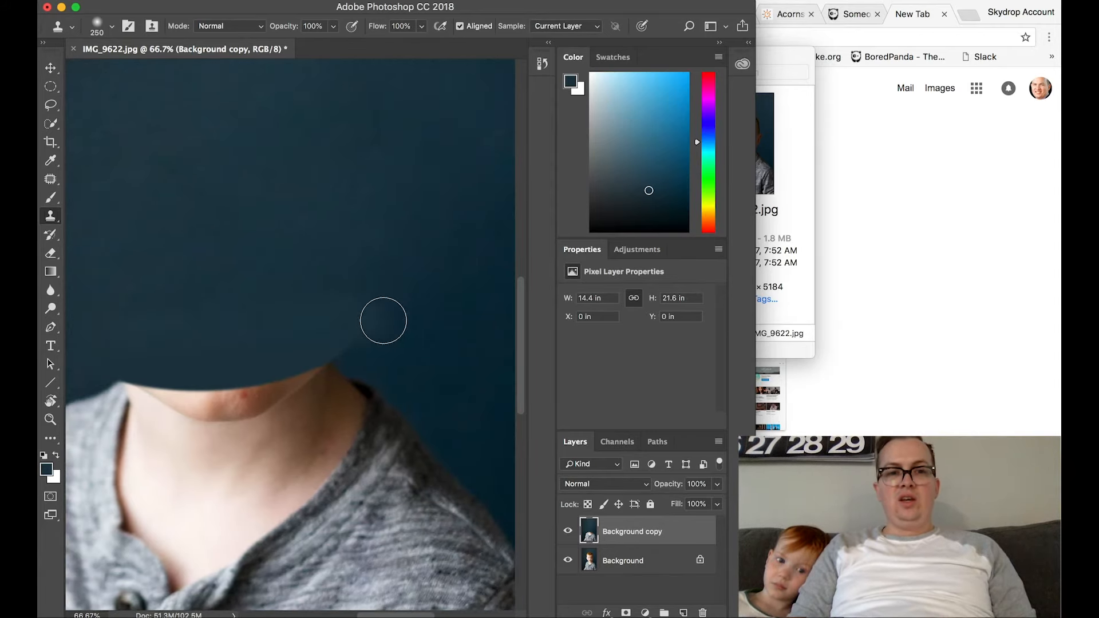
scroll(163, 271, left, 5)
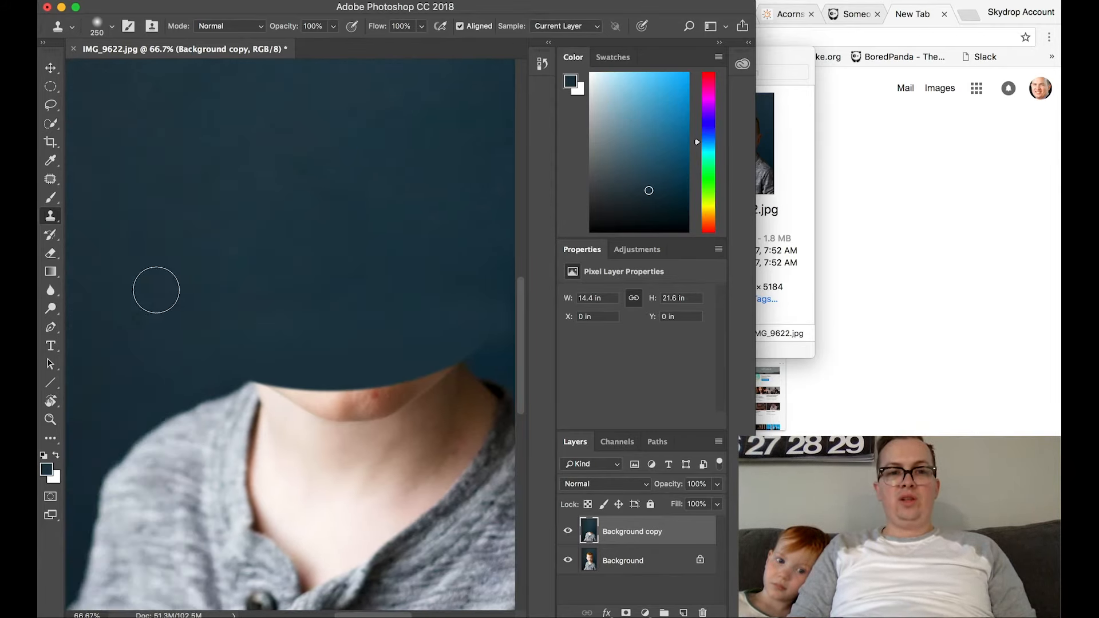
scroll(238, 295, right, 5)
alt+click(258, 305)
scroll(257, 304, left, 6)
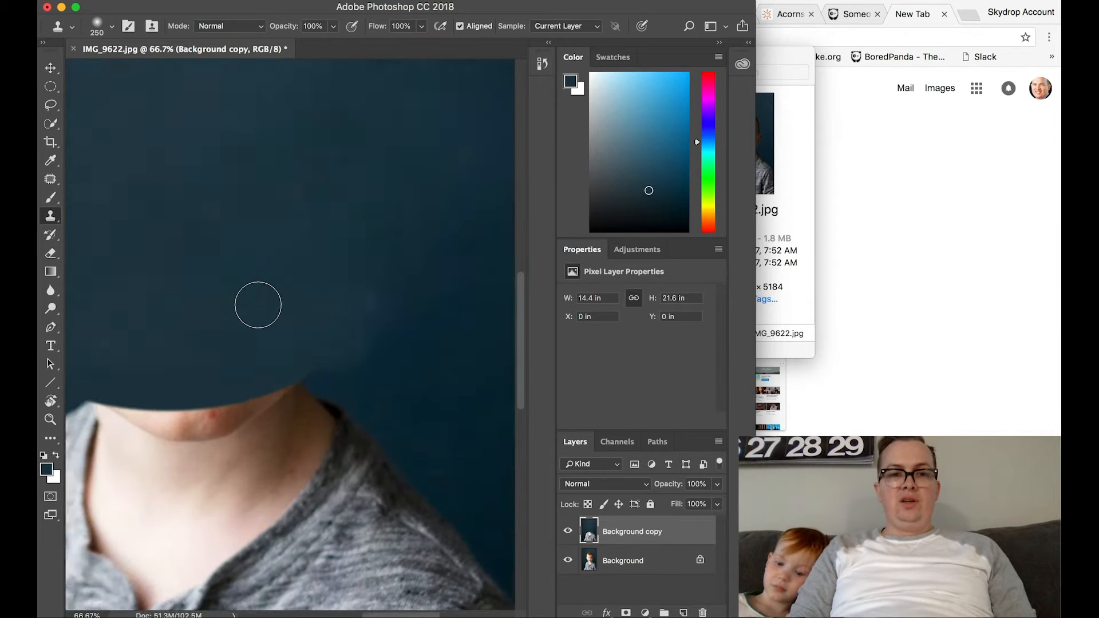
scroll(258, 305, right, 6)
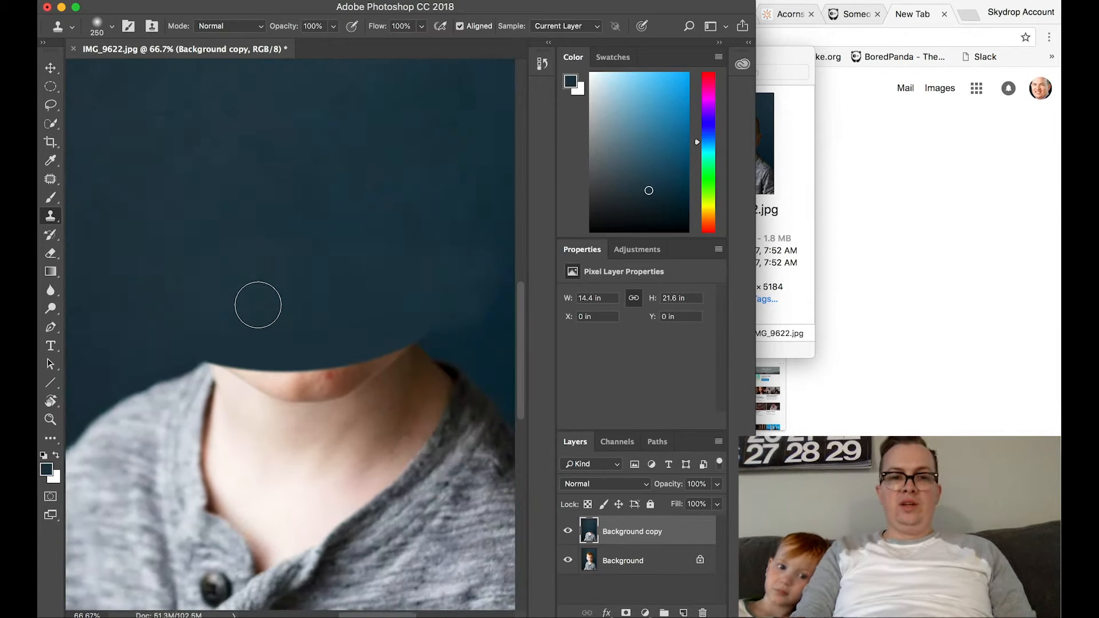
- Reduce the Clone Stamp brush size to 90 and clone backdrop texture over the flat fill just above the left side of the neckline
key(bracketleft)
key(bracketleft)
key(bracketleft)
key(bracketleft)
key(bracketleft)
key(bracketleft)
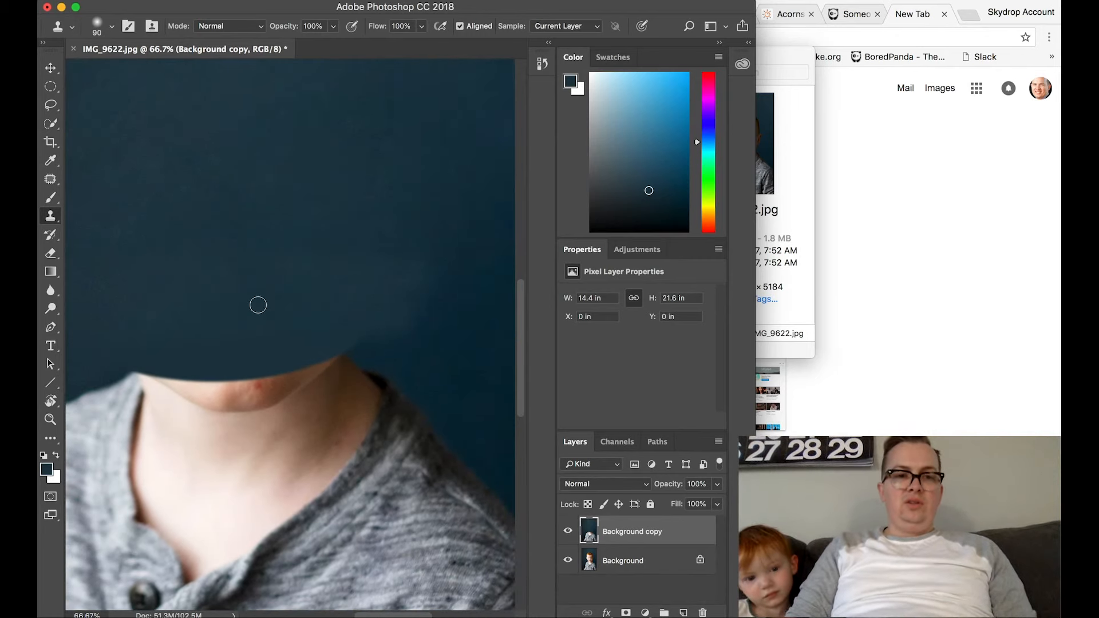
mouse_move(111, 338)
mouse_down()
mouse_move(169, 345)
mouse_move(374, 315)
mouse_move(315, 340)
mouse_move(234, 353)
mouse_move(114, 348)
mouse_move(172, 360)
mouse_move(277, 358)
mouse_move(350, 332)
mouse_move(249, 368)
mouse_move(135, 353)
mouse_move(145, 360)
mouse_move(166, 341)
mouse_move(346, 319)
mouse_move(365, 329)
mouse_move(353, 343)
mouse_move(377, 336)
mouse_move(223, 326)
mouse_up()
mouse_move(136, 356)
mouse_down()
mouse_move(106, 367)
mouse_move(116, 363)
mouse_up()
- Use the Patch tool to blend the uneven fill edge right of the neck, above the shoulder, with clean backdrop from above
scroll(205, 299, right, 2)
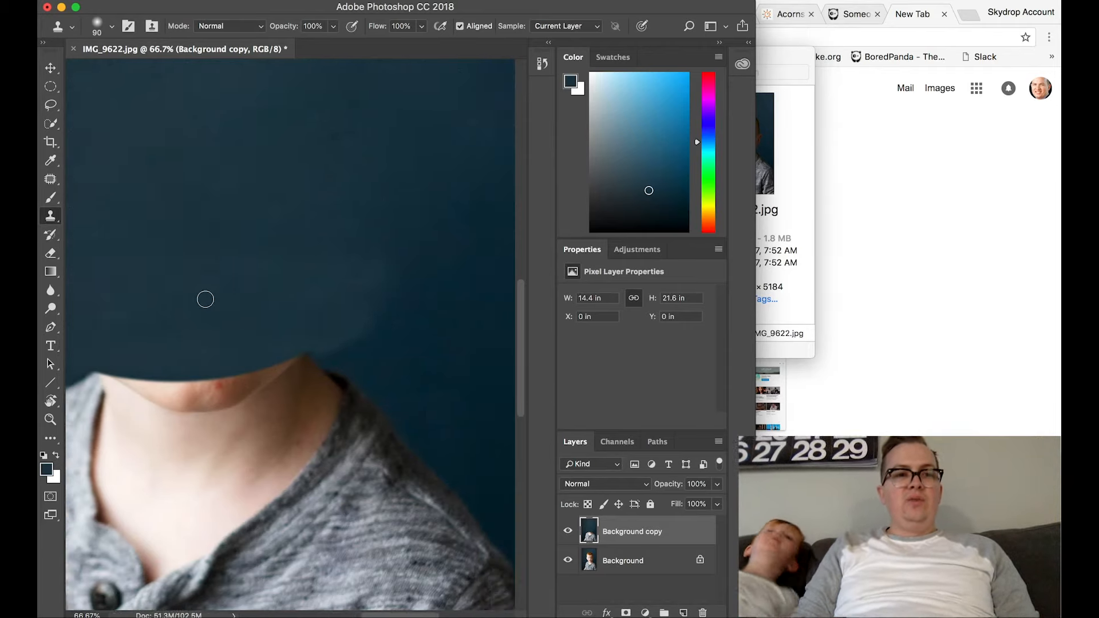
scroll(205, 299, right, 4)
click(50, 180)
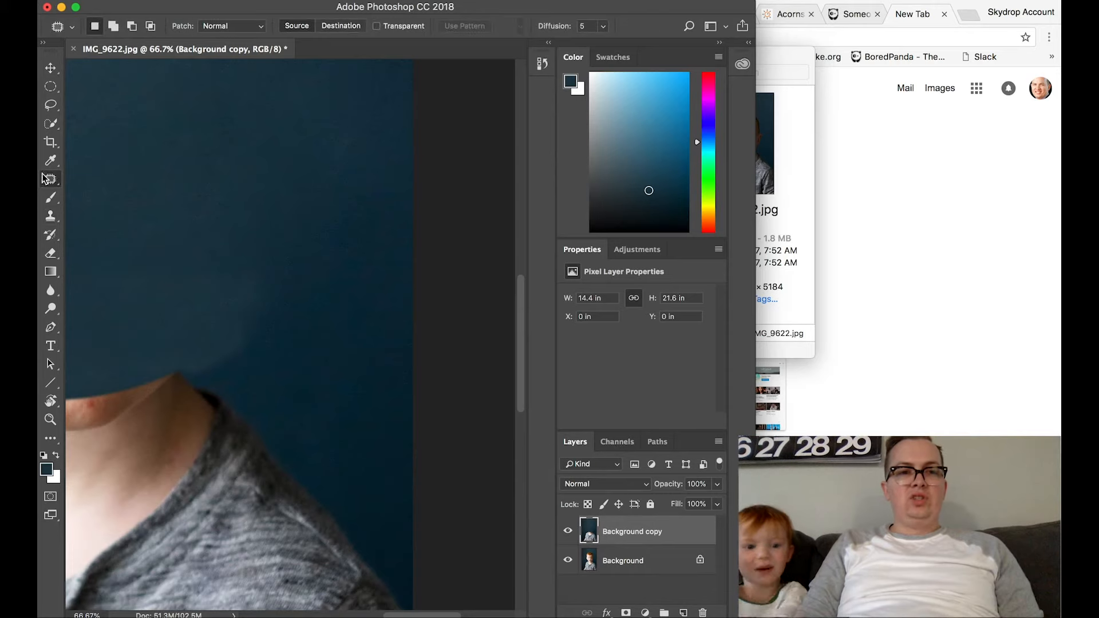
mouse_move(258, 287)
mouse_down()
mouse_move(190, 371)
mouse_move(210, 379)
mouse_move(277, 348)
mouse_move(278, 287)
mouse_move(268, 305)
mouse_move(301, 287)
mouse_up()
click(300, 253)
mouse_move(193, 346)
mouse_down()
mouse_move(194, 377)
mouse_move(262, 365)
mouse_move(299, 287)
mouse_move(247, 261)
mouse_move(208, 343)
mouse_up()
drag(271, 248, 273, 235)
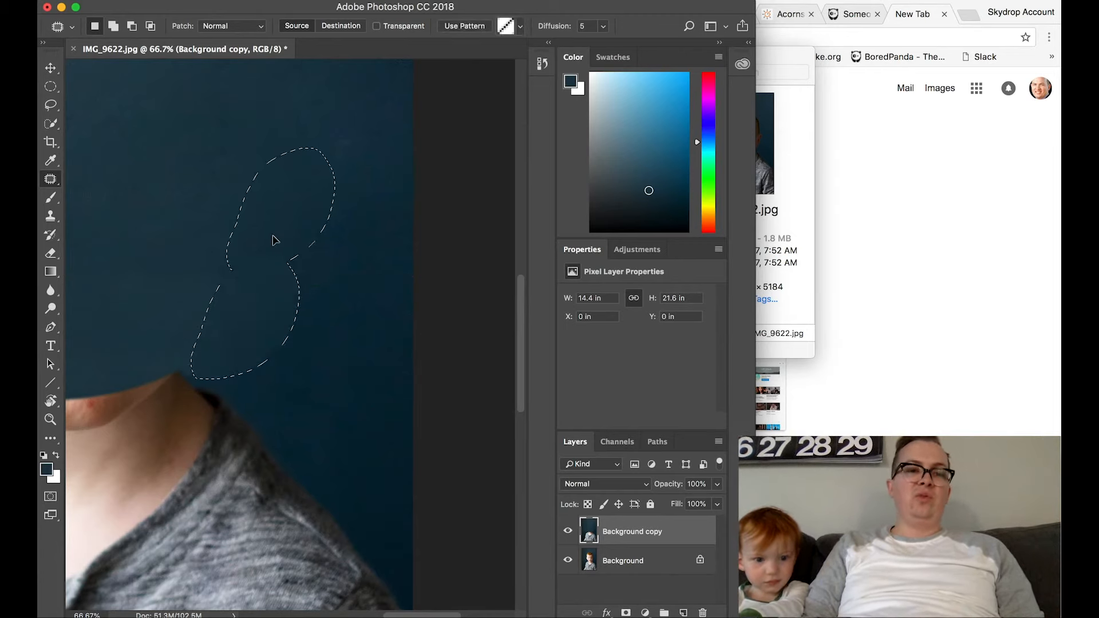
click(323, 343)
mouse_move(182, 359)
mouse_down()
mouse_move(209, 376)
mouse_move(192, 340)
mouse_move(198, 365)
mouse_move(239, 331)
mouse_up()
click(277, 331)
scroll(277, 331, left, 10)
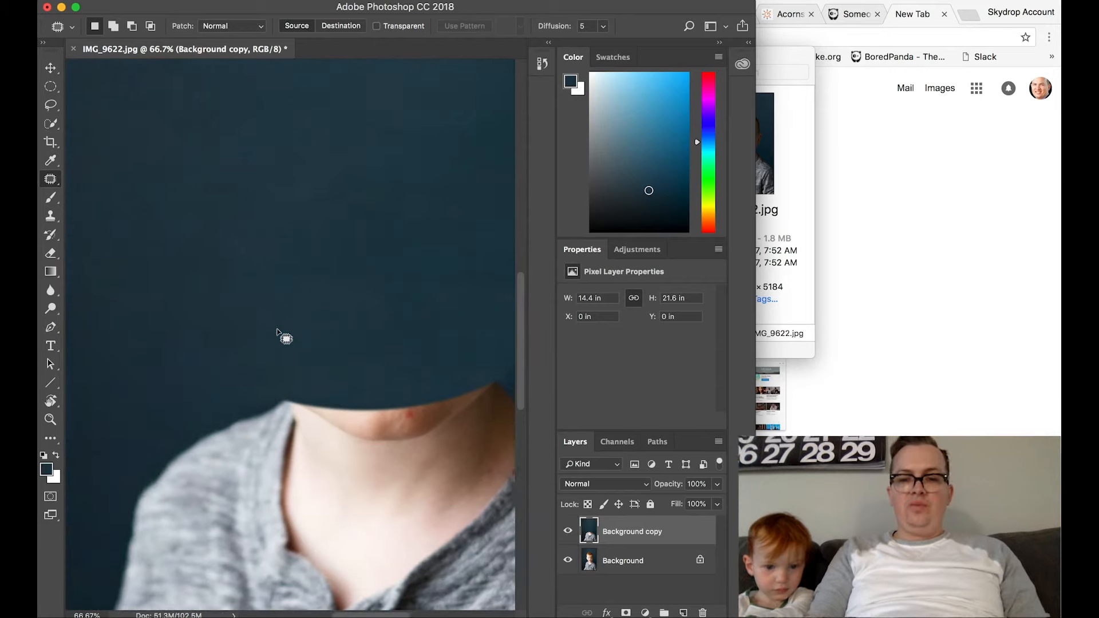
- Use the Patch tool to blend the backdrop fill above the shoulder beside the neck and across toward the opposite shoulder with cleaner backdrop
scroll(277, 331, right, 6)
key(super+minus)
key(super+minus)
key(super+minus)
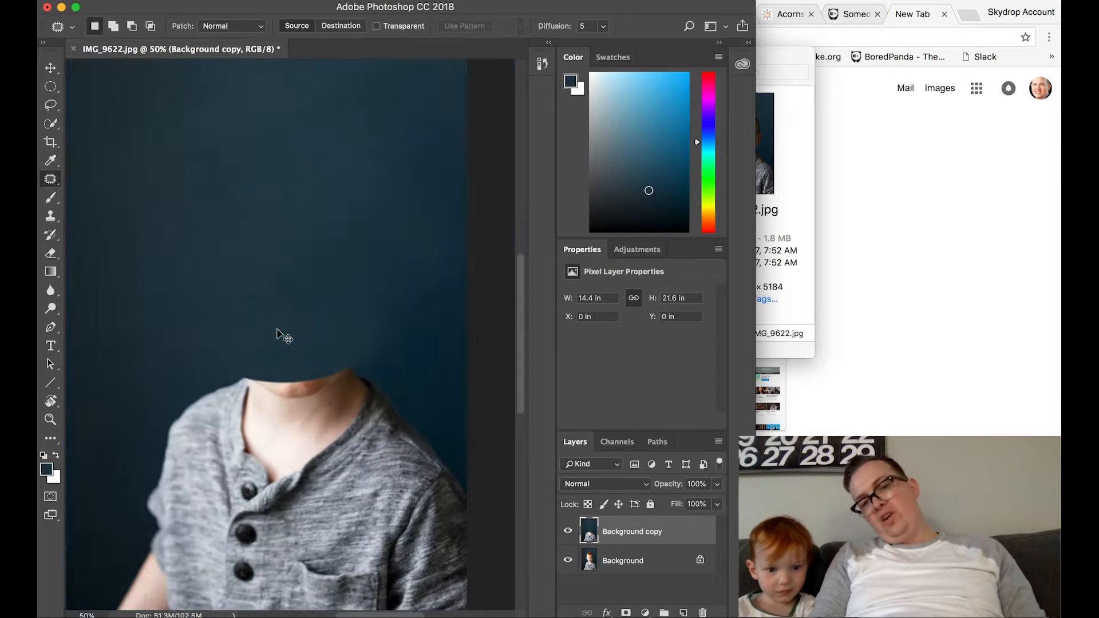
key(super+minus)
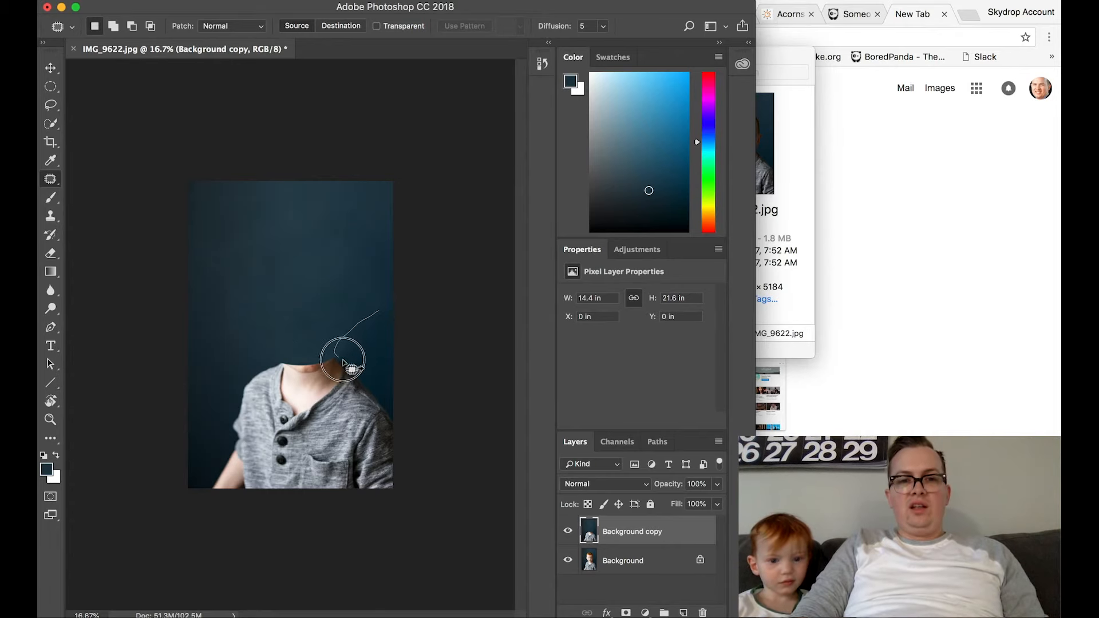
mouse_move(380, 312)
mouse_down()
mouse_move(371, 339)
mouse_move(392, 341)
mouse_move(367, 348)
mouse_move(372, 359)
mouse_move(391, 331)
mouse_move(383, 305)
mouse_move(381, 329)
mouse_move(364, 304)
mouse_up()
click(351, 271)
click(335, 314)
mouse_move(341, 353)
mouse_down()
mouse_move(374, 363)
mouse_move(386, 345)
mouse_move(375, 327)
mouse_move(372, 349)
mouse_move(370, 327)
mouse_up()
click(319, 320)
mouse_move(286, 349)
mouse_down()
mouse_move(265, 346)
mouse_move(236, 285)
mouse_move(269, 358)
mouse_move(252, 328)
mouse_move(224, 343)
mouse_up()
click(224, 399)
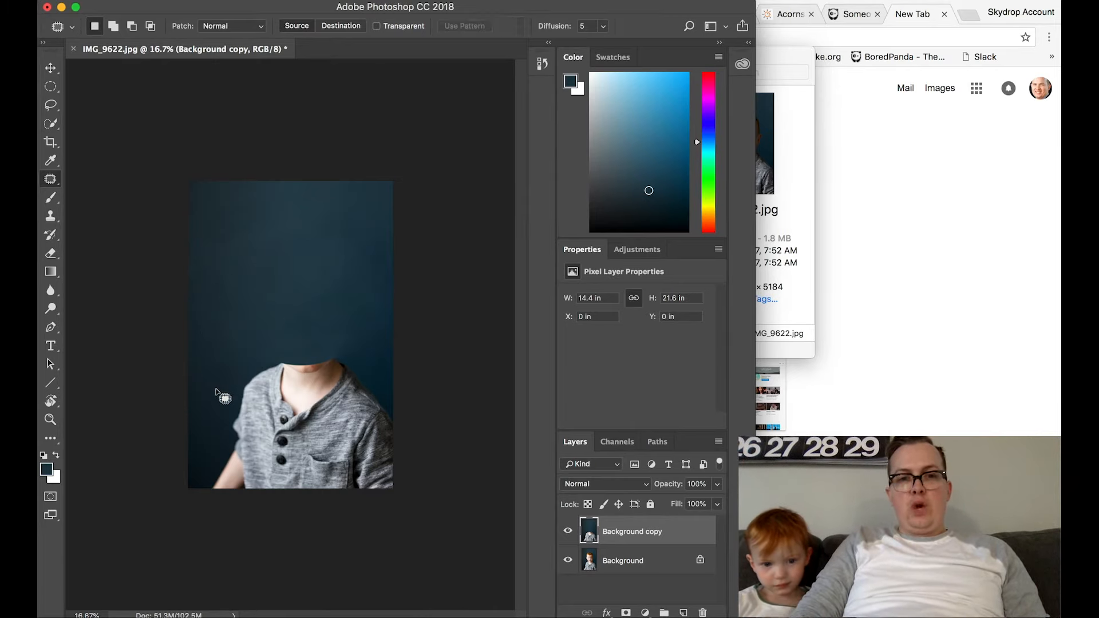
- Patch the uneven backdrop areas above the neck and in the middle of the filled head region with smoother backdrop
mouse_move(343, 325)
mouse_down()
mouse_move(292, 328)
mouse_move(300, 353)
mouse_move(372, 348)
mouse_move(352, 329)
mouse_move(326, 344)
mouse_move(316, 309)
mouse_up()
click(275, 309)
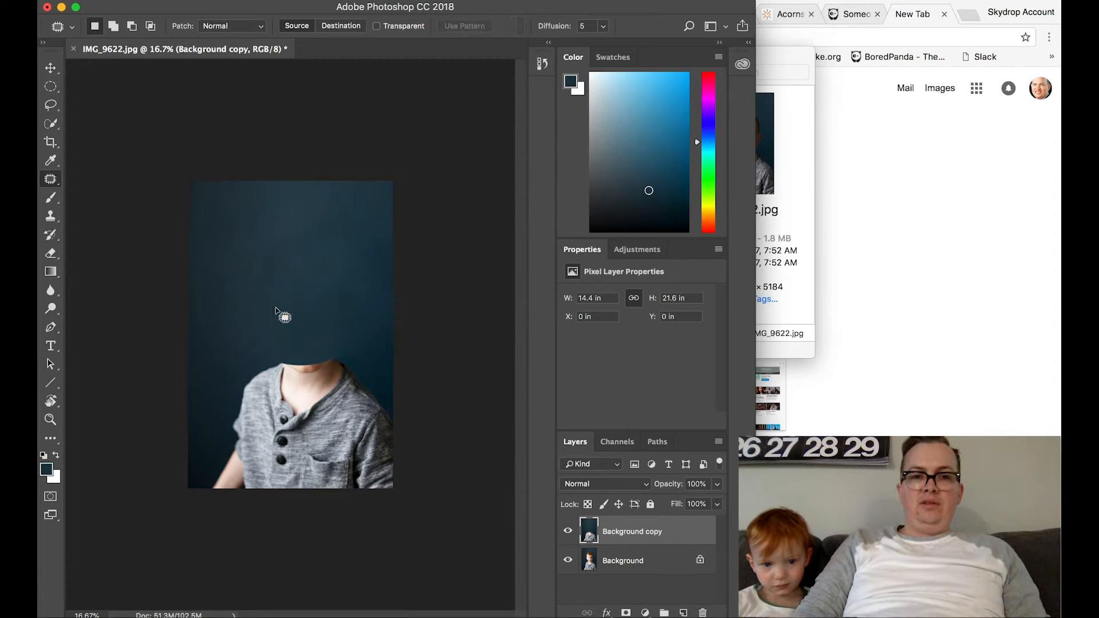
mouse_move(318, 247)
mouse_down()
mouse_move(394, 238)
mouse_move(328, 217)
mouse_up()
mouse_move(355, 256)
mouse_down()
mouse_move(298, 257)
mouse_move(270, 294)
mouse_up()
click(266, 292)
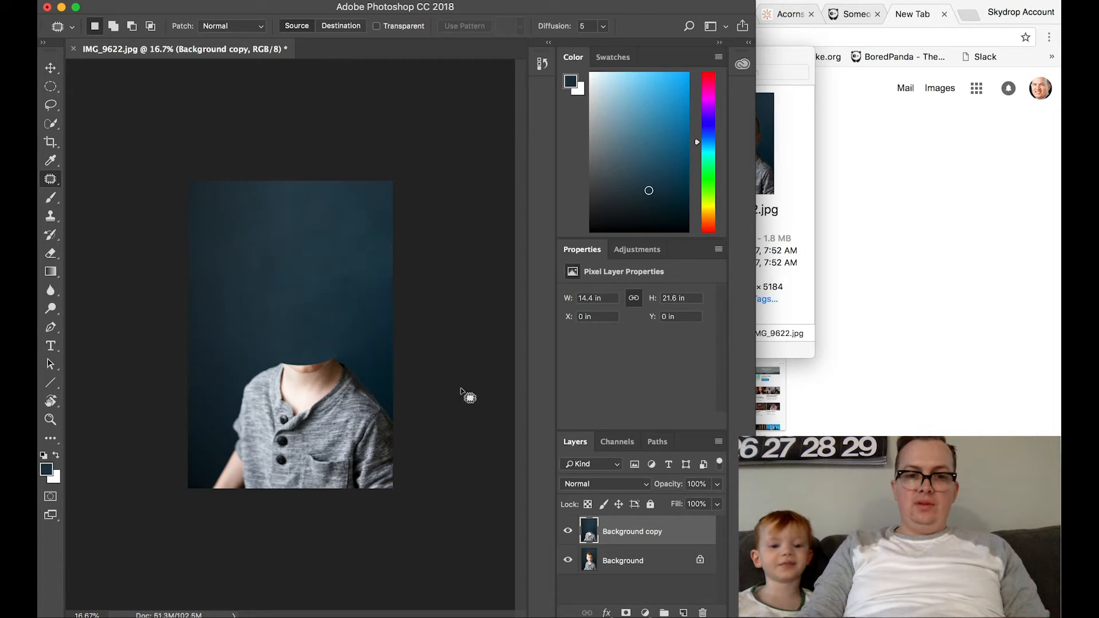
- Use the Clone Stamp tool to cover the remaining chin and jawline with neck skin up to the cut edge
key(ctrl+equal)
key(ctrl+equal)
key(ctrl+equal)
key(ctrl+equal)
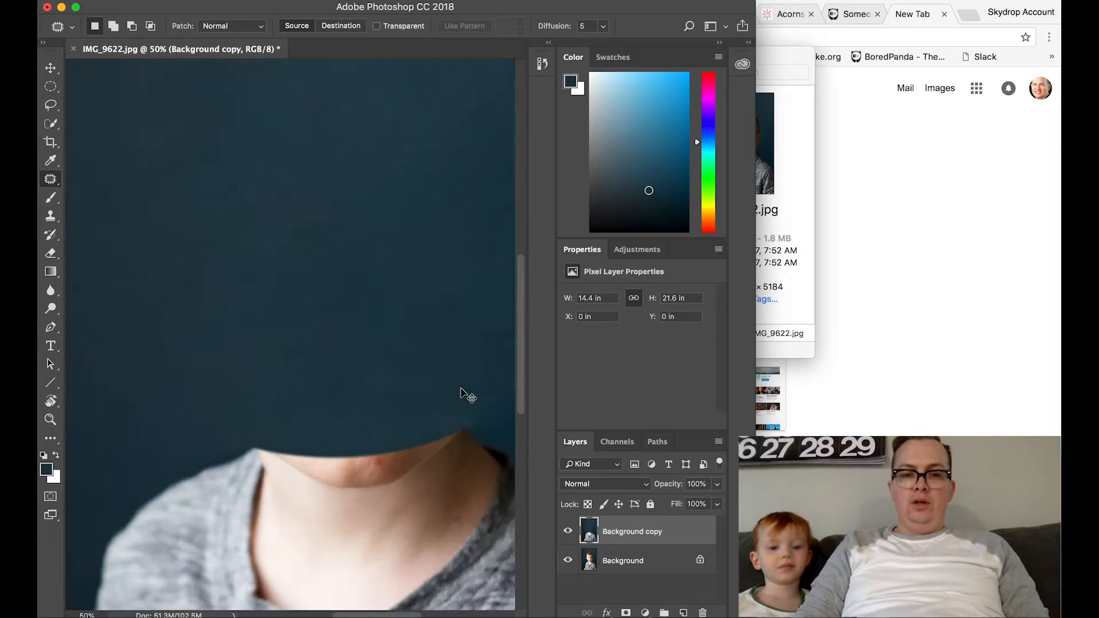
key(ctrl+equal)
scroll(347, 430, down, 2)
scroll(348, 430, right, 2)
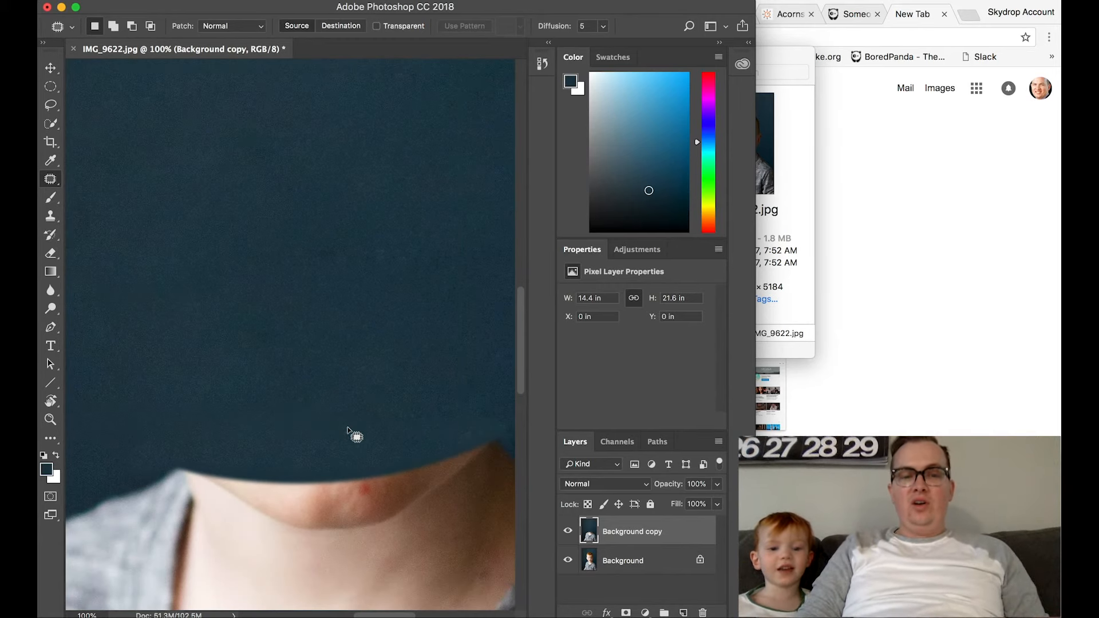
scroll(347, 431, down, 3)
scroll(348, 430, right, 2)
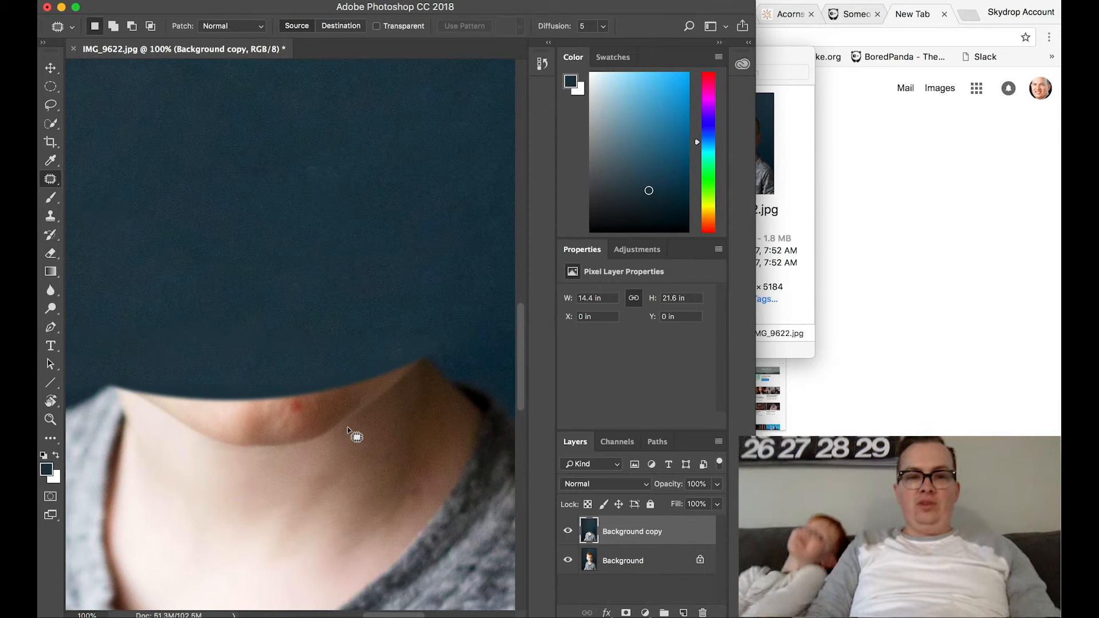
key(i)
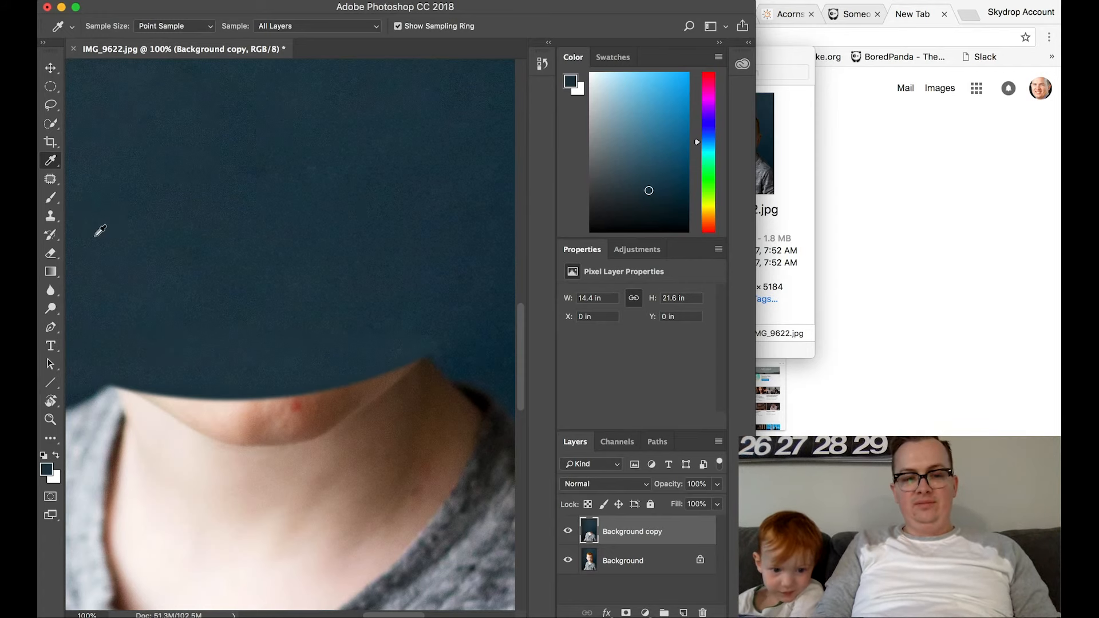
click(51, 218)
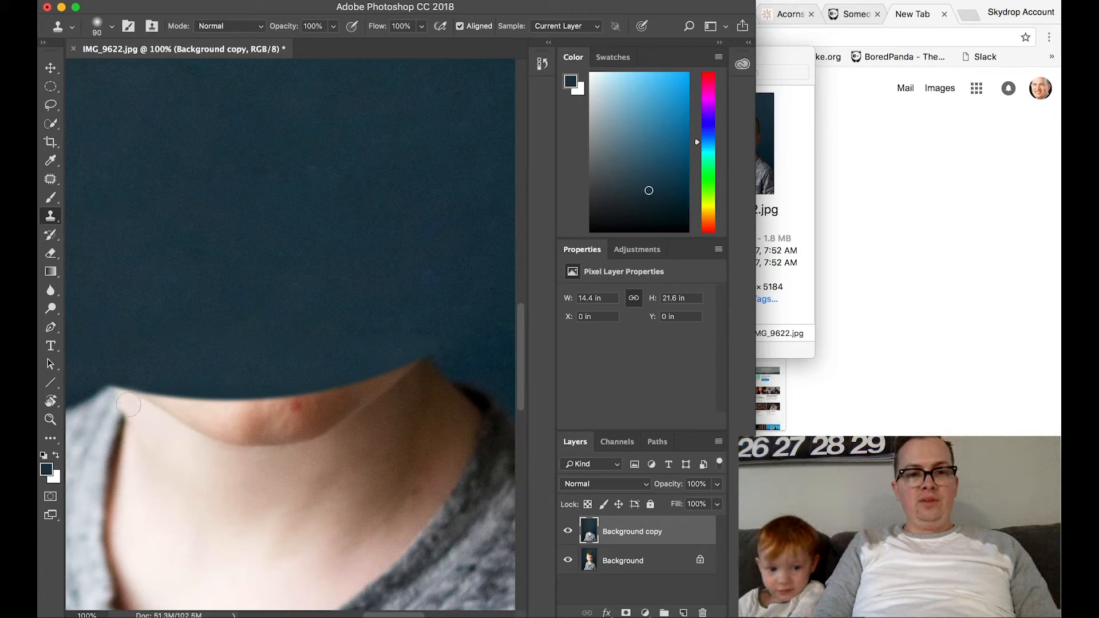
mouse_move(138, 404)
mouse_down()
mouse_move(227, 418)
mouse_move(173, 416)
mouse_move(229, 445)
mouse_move(216, 443)
mouse_move(269, 434)
mouse_move(237, 419)
mouse_move(280, 419)
mouse_move(278, 434)
mouse_move(321, 431)
mouse_move(254, 453)
mouse_move(291, 435)
mouse_up()
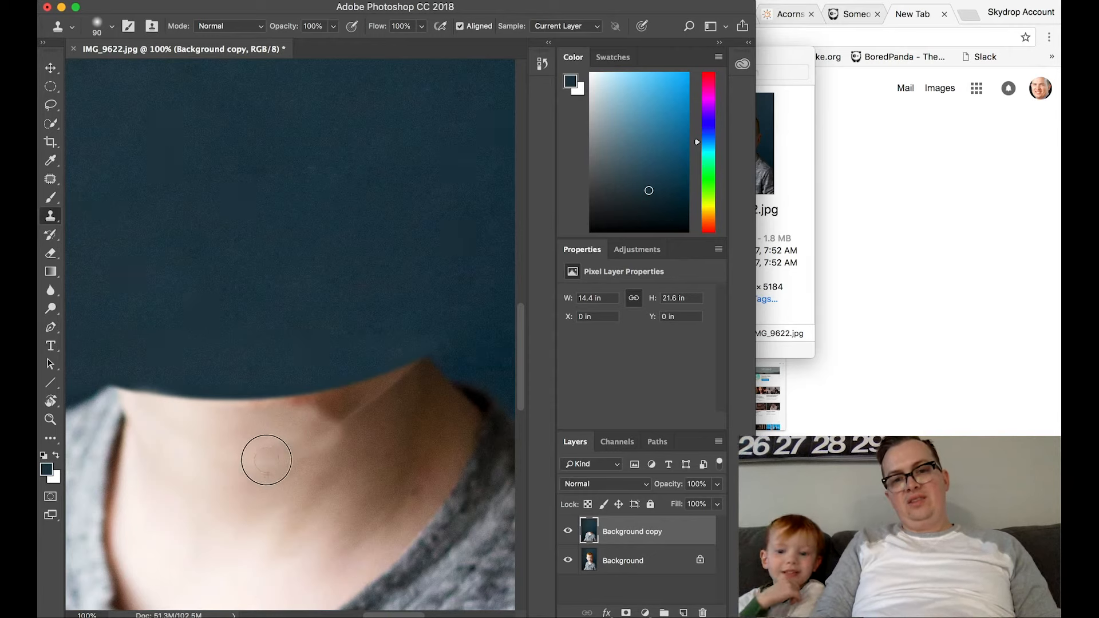
mouse_move(289, 409)
mouse_down()
mouse_move(394, 388)
mouse_move(331, 407)
mouse_move(360, 421)
mouse_move(377, 404)
mouse_move(346, 413)
mouse_move(343, 402)
mouse_move(329, 405)
mouse_move(416, 374)
mouse_move(395, 427)
mouse_up()
alt+click(374, 448)
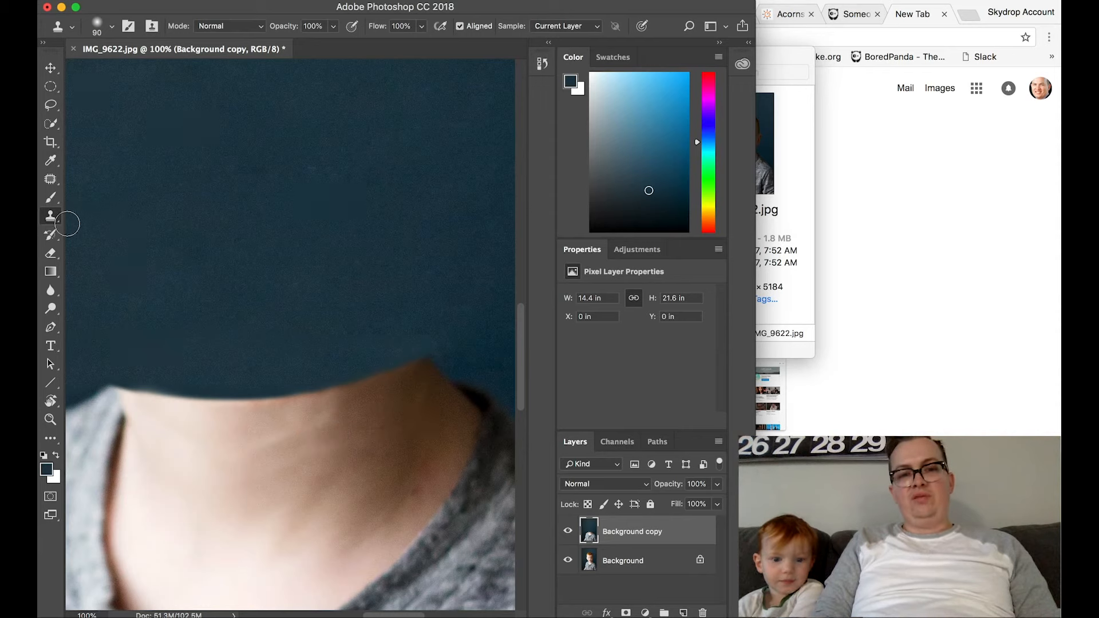
- Use the Patch tool to smooth the cloned skin in the upper middle of the neck, where the chin was
click(52, 182)
mouse_move(318, 414)
mouse_down()
mouse_move(271, 418)
mouse_move(266, 452)
mouse_move(340, 445)
mouse_move(324, 418)
mouse_move(257, 464)
mouse_up()
key(super+d)
mouse_move(334, 411)
mouse_down()
mouse_move(313, 426)
mouse_move(363, 435)
mouse_move(327, 403)
mouse_move(347, 431)
mouse_move(308, 454)
mouse_move(338, 462)
mouse_move(357, 432)
mouse_move(340, 413)
mouse_move(313, 435)
mouse_move(335, 454)
mouse_up()
key(super+d)
key(super+d)
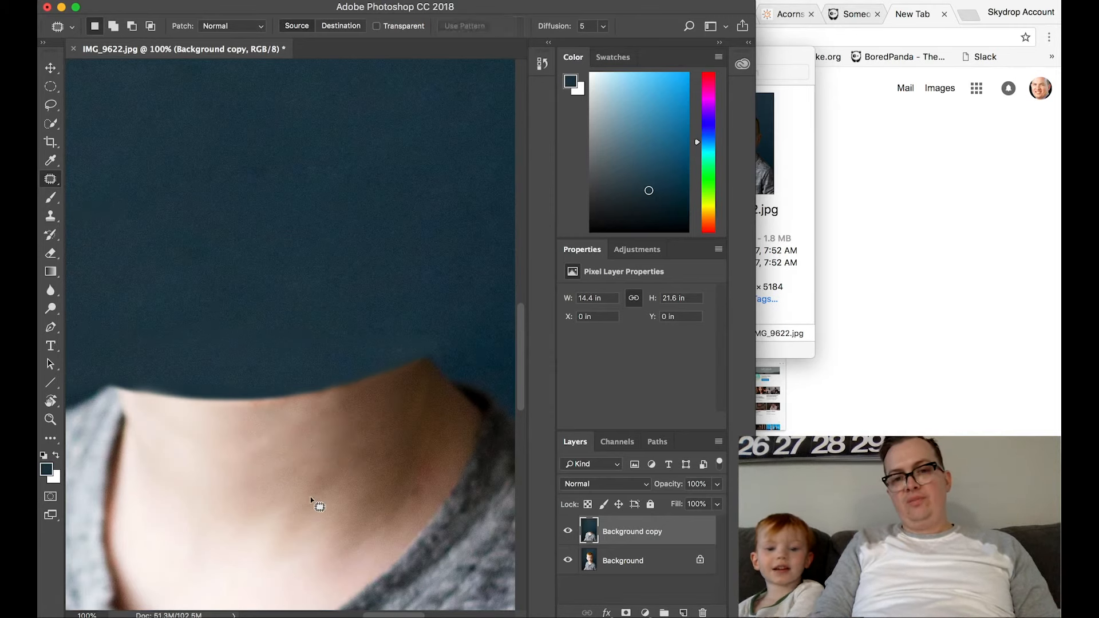
- Patch the small blemishes on the neck beside the right collar and the uneven skin just below the cut edge
mouse_move(413, 481)
mouse_down()
mouse_move(429, 504)
mouse_move(428, 484)
mouse_move(405, 483)
mouse_move(413, 504)
mouse_move(422, 493)
mouse_move(401, 504)
mouse_up()
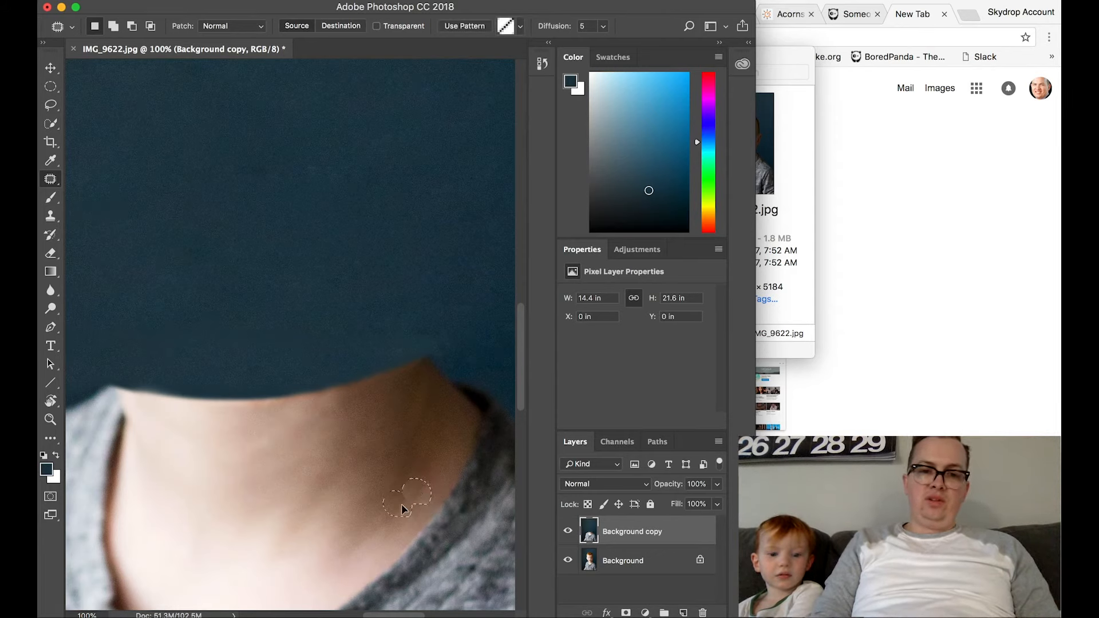
mouse_move(424, 483)
mouse_down()
mouse_move(428, 493)
mouse_move(408, 500)
mouse_move(424, 501)
mouse_move(426, 482)
mouse_up()
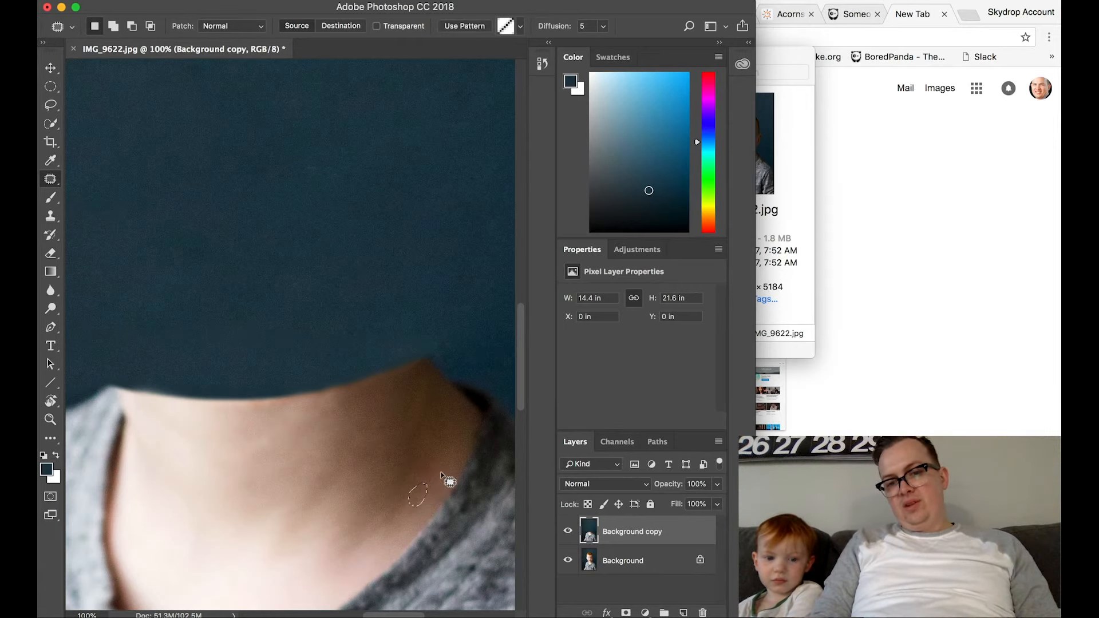
key(super+d)
mouse_move(417, 499)
mouse_down()
mouse_move(408, 508)
mouse_move(422, 463)
mouse_move(412, 478)
mouse_move(429, 468)
mouse_move(439, 481)
mouse_up()
key(super+d)
drag(419, 503, 408, 518)
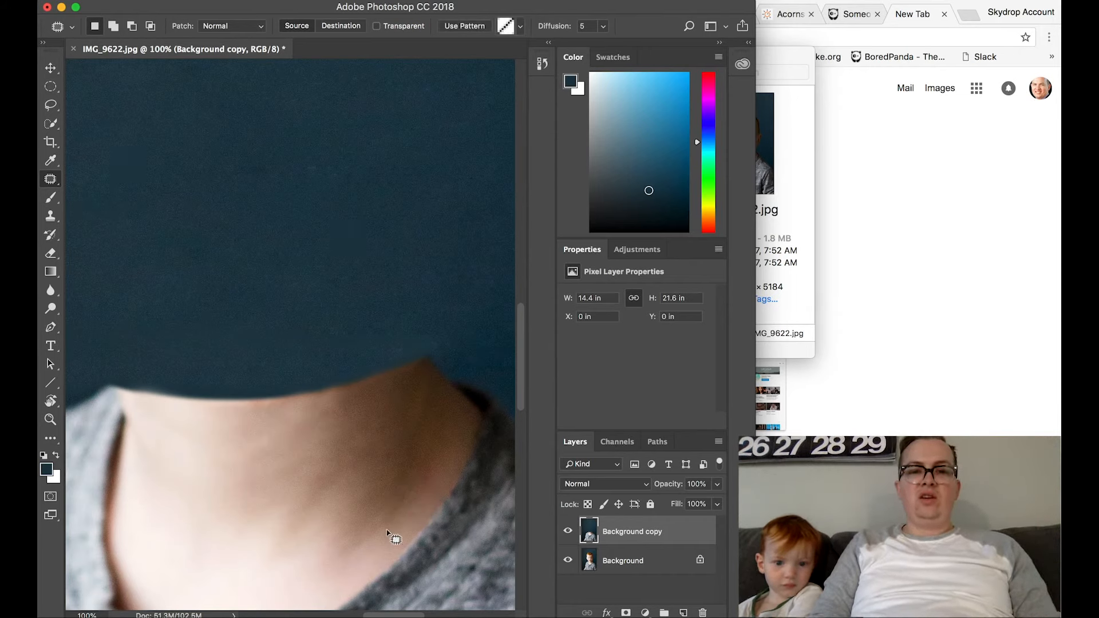
key(super+d)
mouse_move(428, 468)
mouse_down()
mouse_move(419, 478)
mouse_move(437, 461)
mouse_move(436, 481)
mouse_move(414, 508)
mouse_up()
key(super+d)
mouse_move(347, 397)
mouse_down()
mouse_move(299, 403)
mouse_move(277, 428)
mouse_move(335, 414)
mouse_move(338, 403)
mouse_move(312, 415)
mouse_move(322, 427)
mouse_move(298, 461)
mouse_up()
key(super+d)
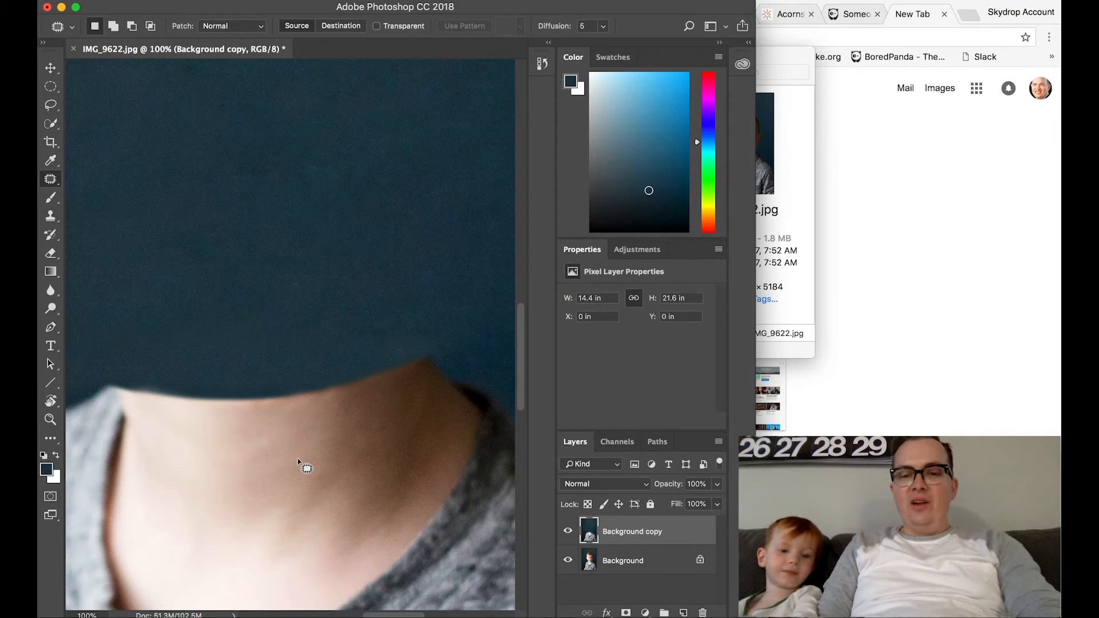
- Sample the light neck skin as the foreground color and draw a closed, oval Pen path across the top of the neck
key(i)
click(200, 416)
key(p)
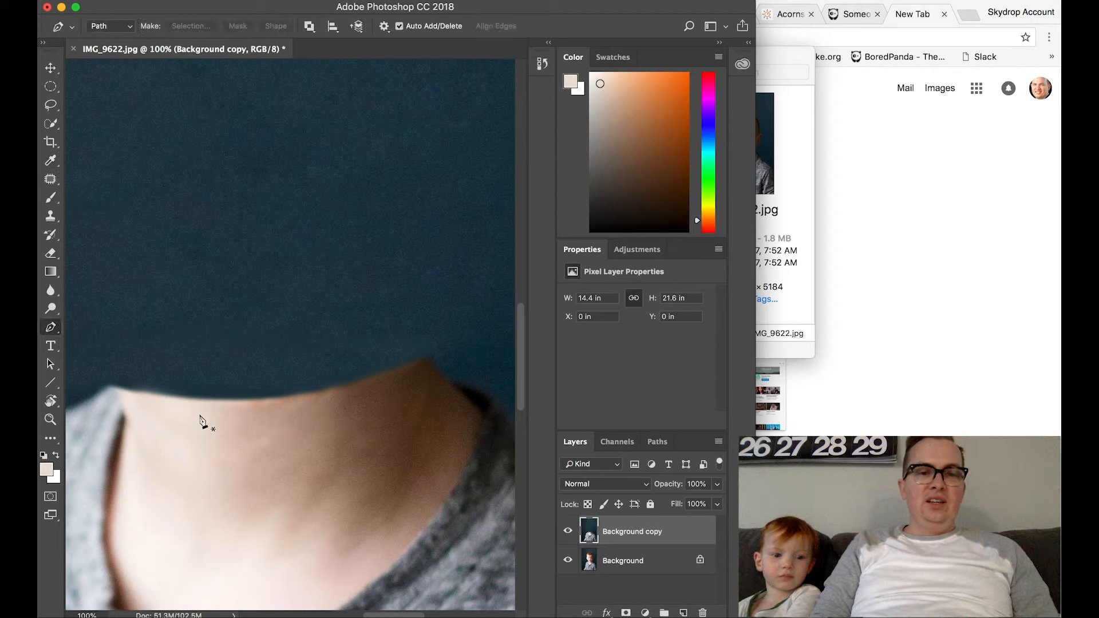
click(115, 387)
drag(174, 359, 245, 348)
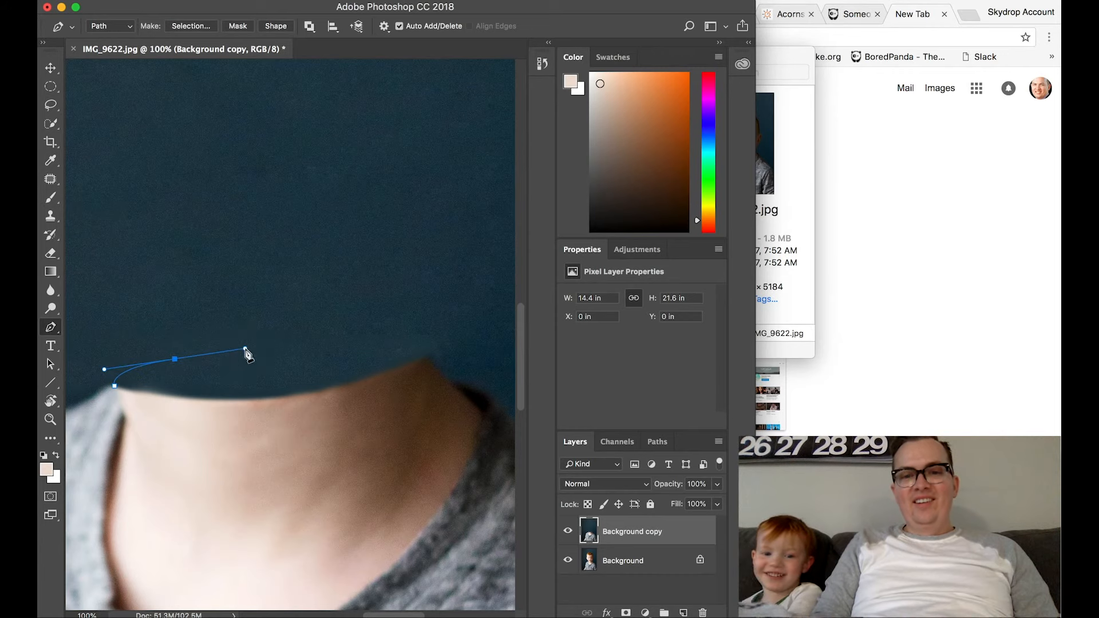
drag(427, 356, 428, 387)
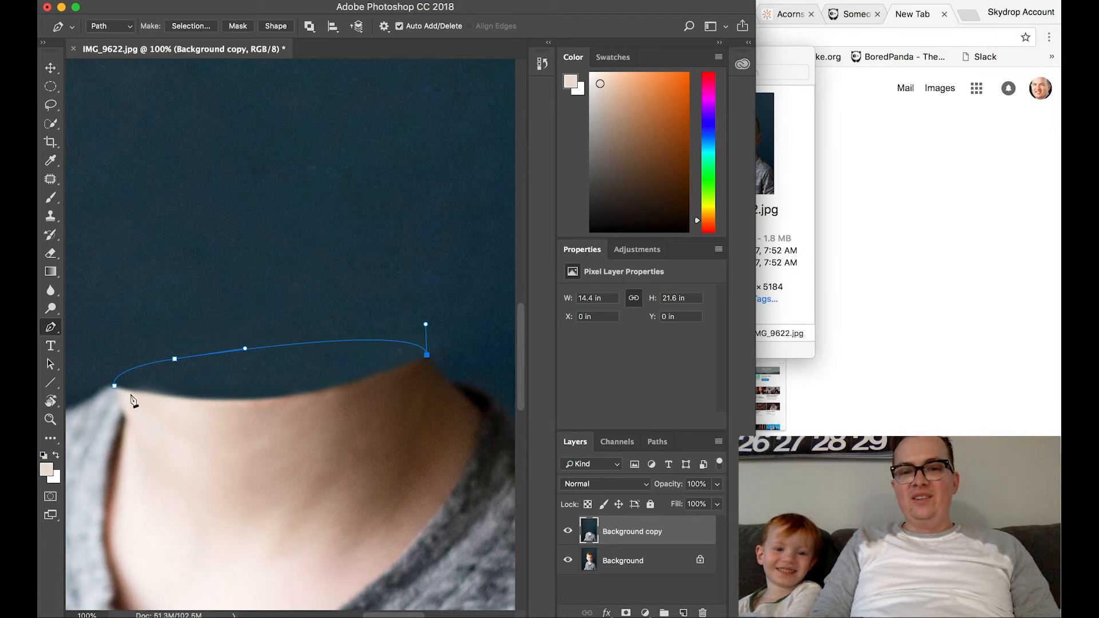
drag(114, 387, 86, 341)
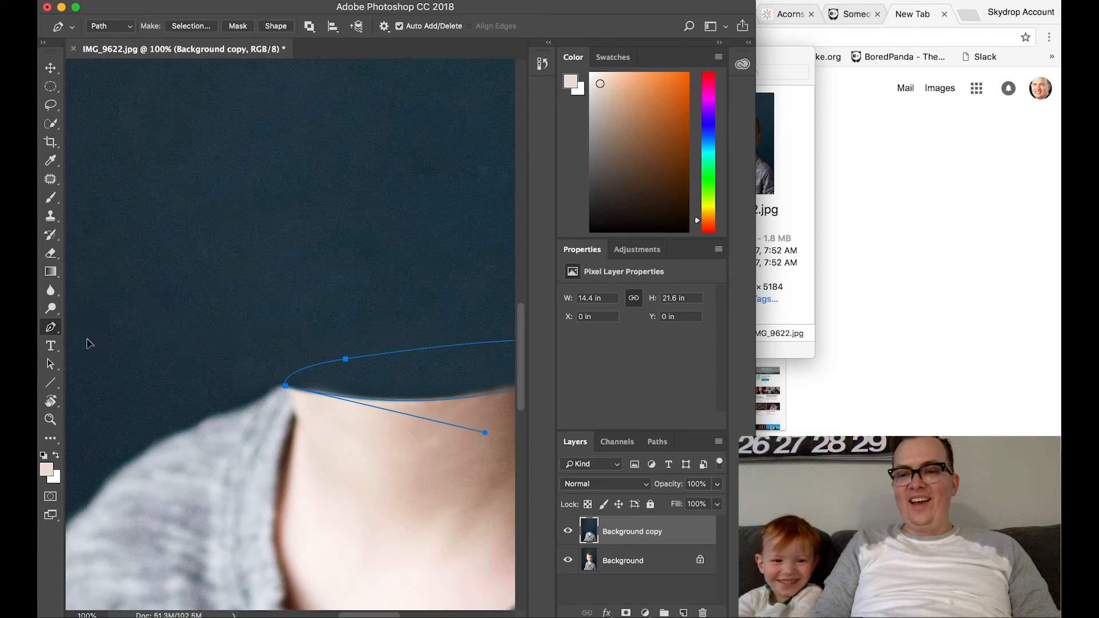
- Convert the oval neck path into a new selection with a feather radius of 2 pixels
scroll(252, 391, right, 10)
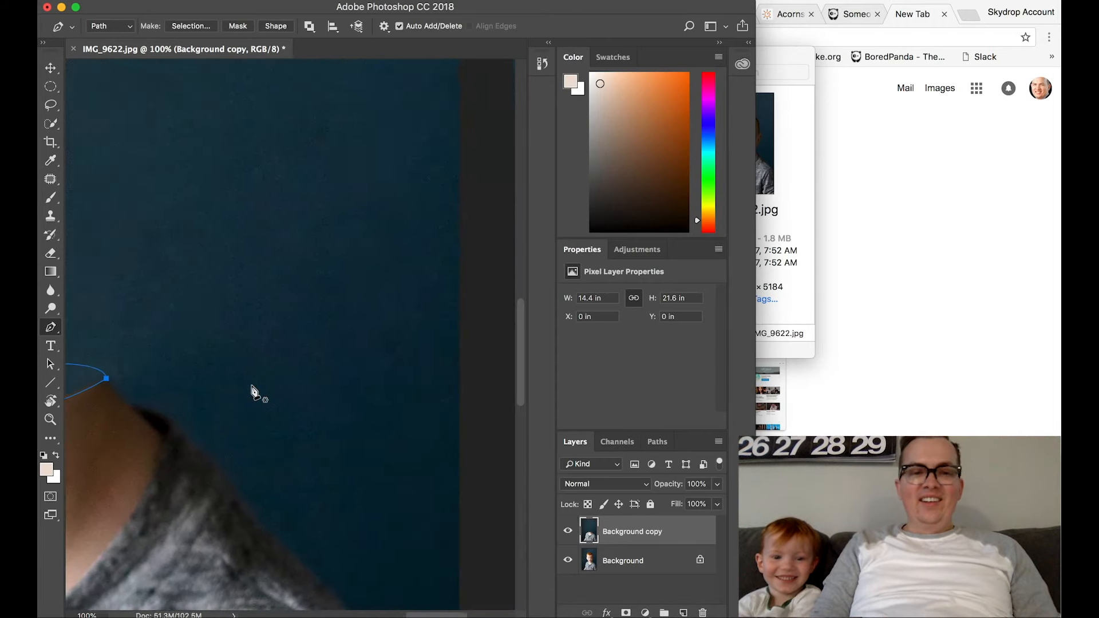
scroll(252, 390, left, 5)
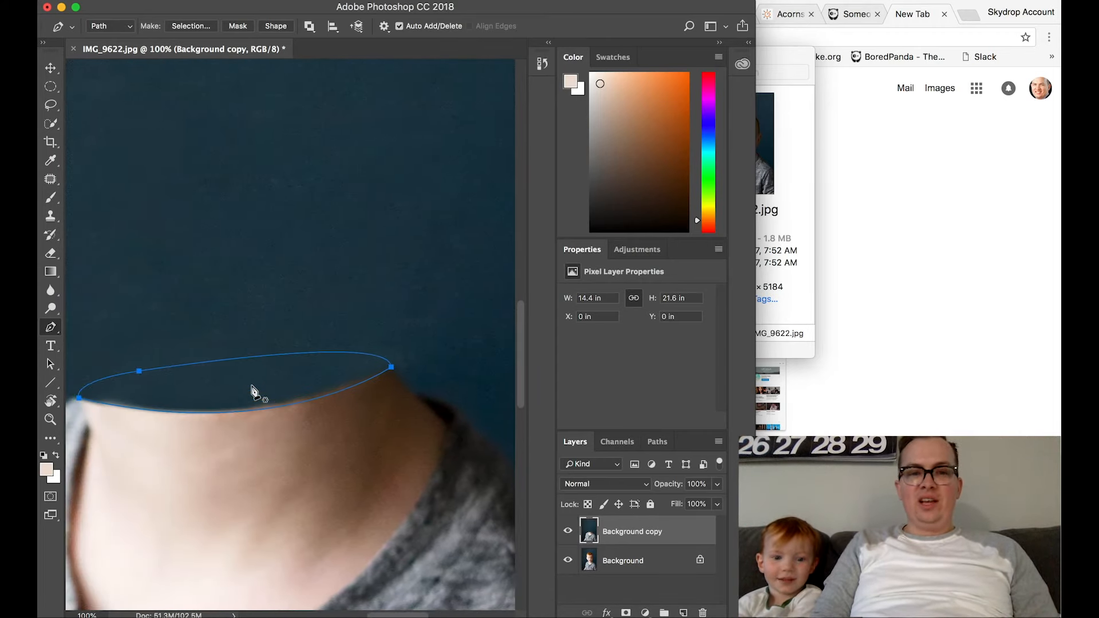
scroll(252, 391, left, 3)
right_click(274, 383)
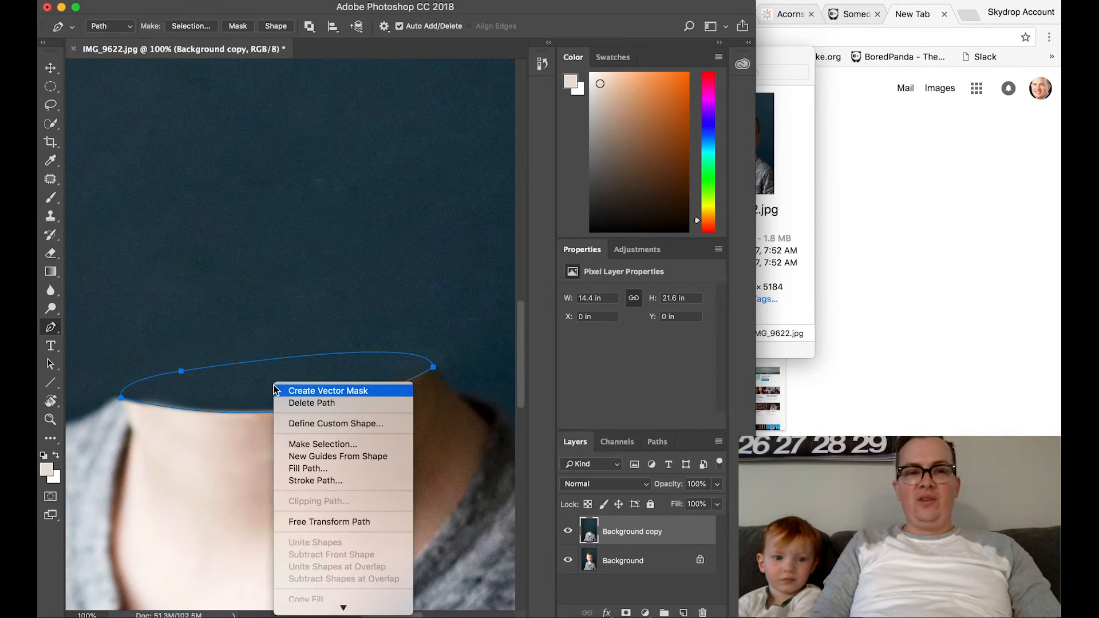
click(303, 445)
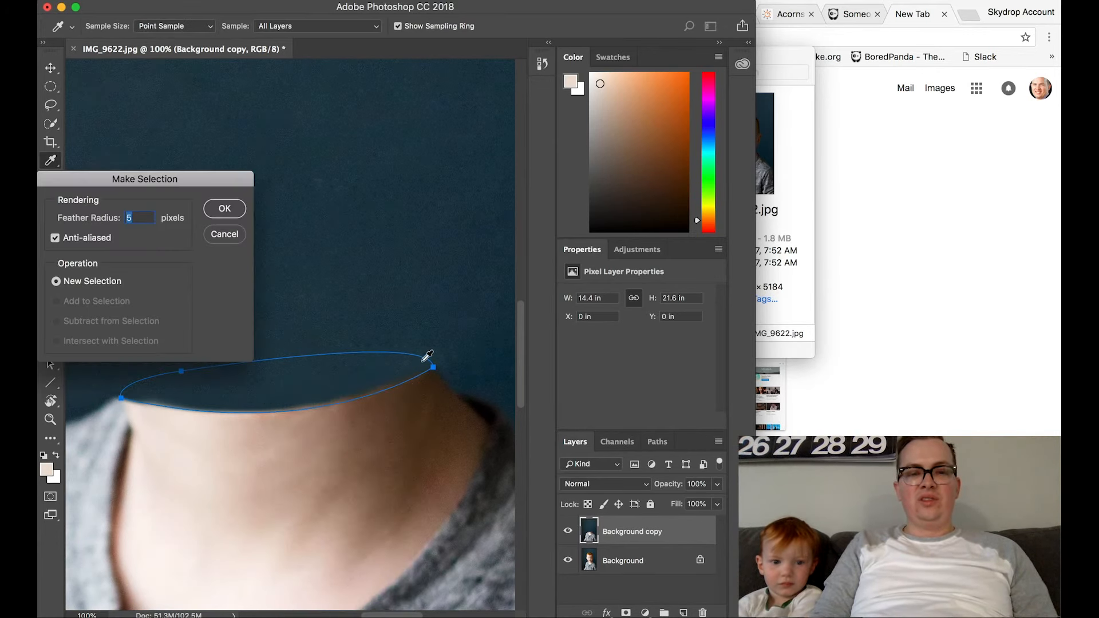
text(2)
click(224, 208)
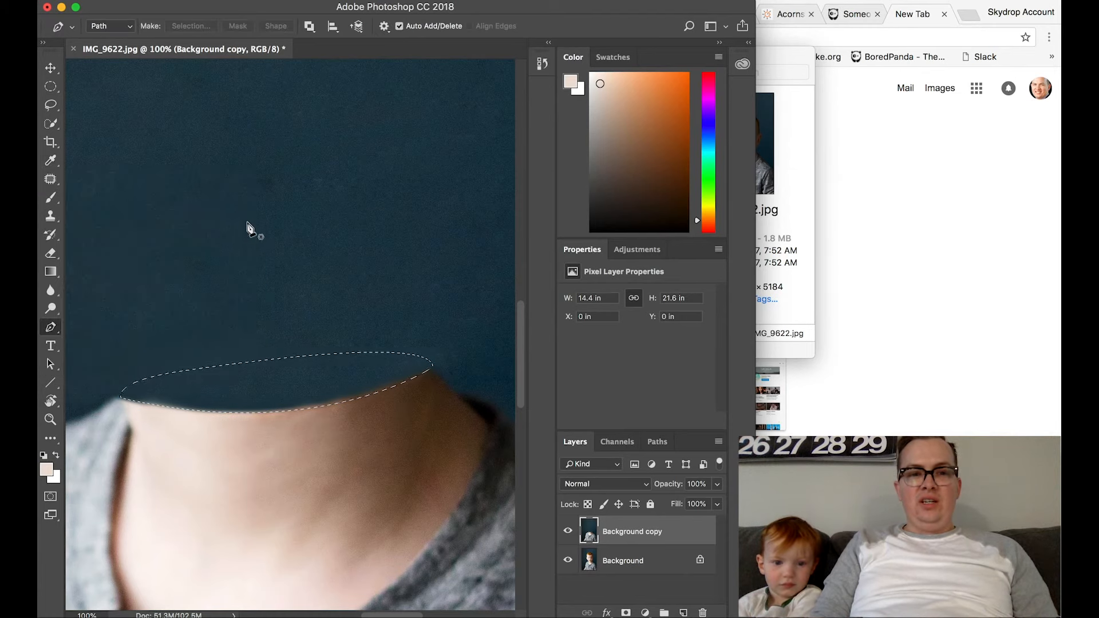
- Fill the oval selection on top of the neck with the sampled skin color
scroll(262, 252, left, 5)
scroll(262, 252, right, 5)
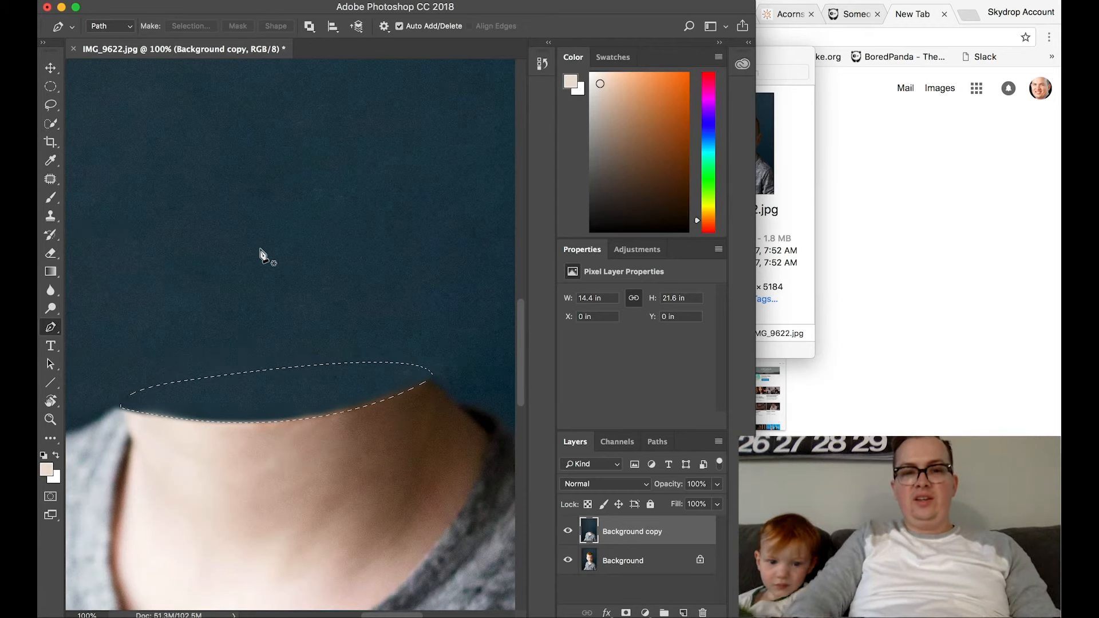
key(alt+BackSpace)
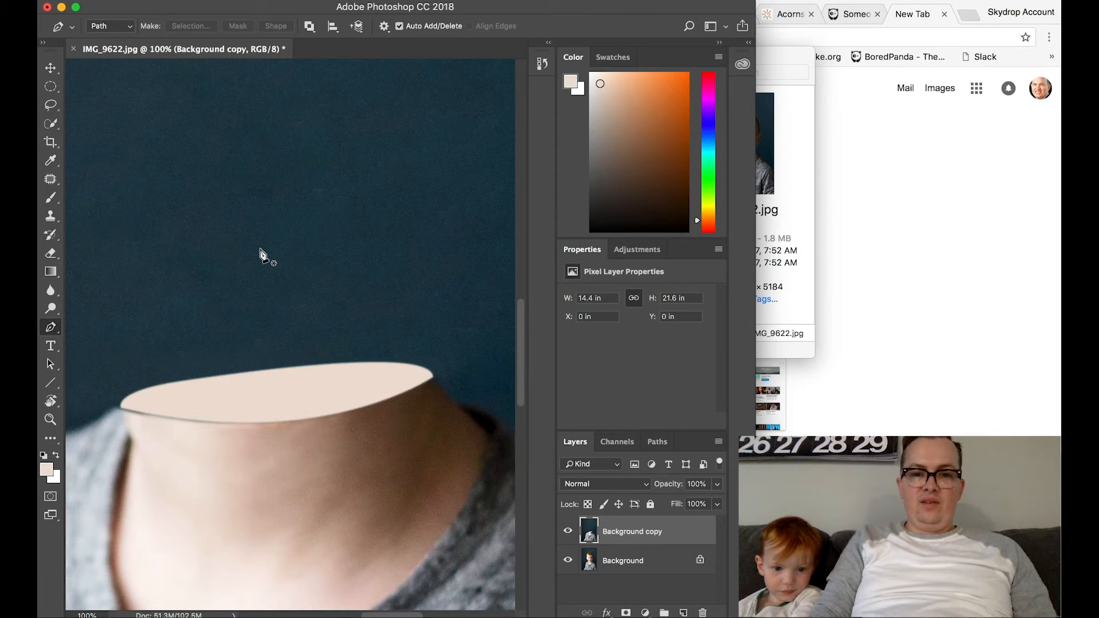
- Nudge the Background copy layer slightly down with the Move tool, to Y 0.01 in
key(v)
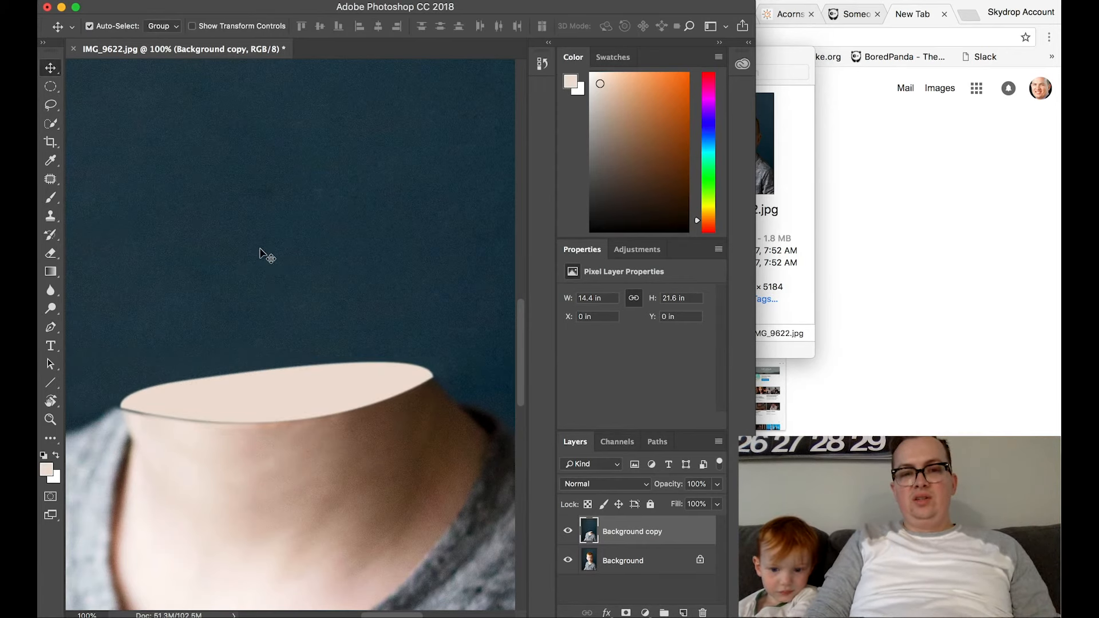
key(Down)
key(Down)
key(Down)
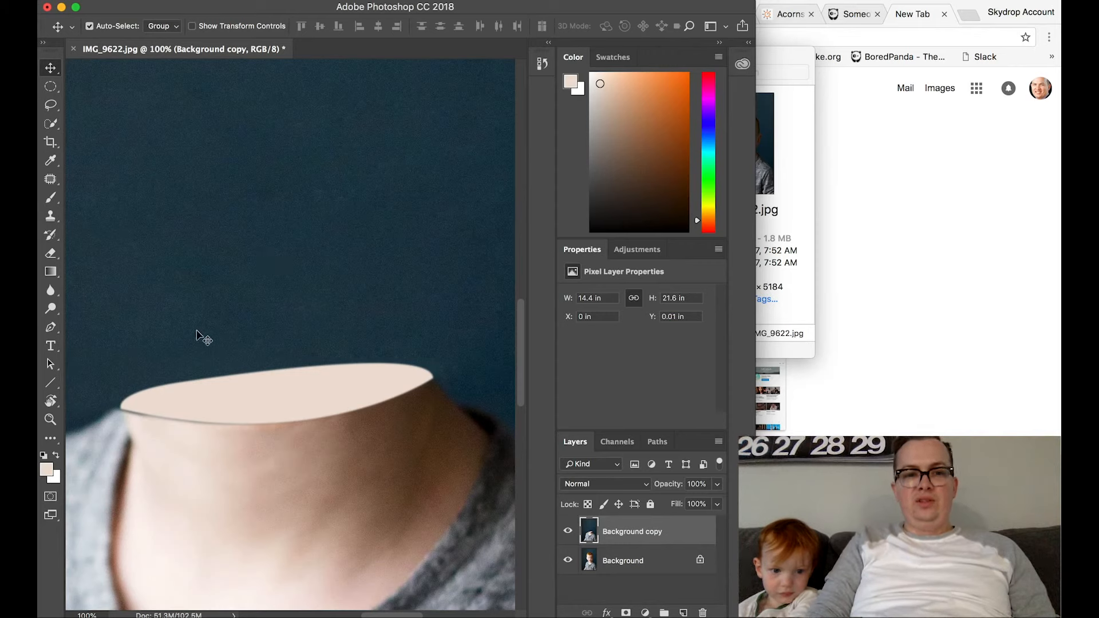
- Use the Patch tool to blend the dark seam under the left part of the skin-colored oval with neck skin below
click(51, 182)
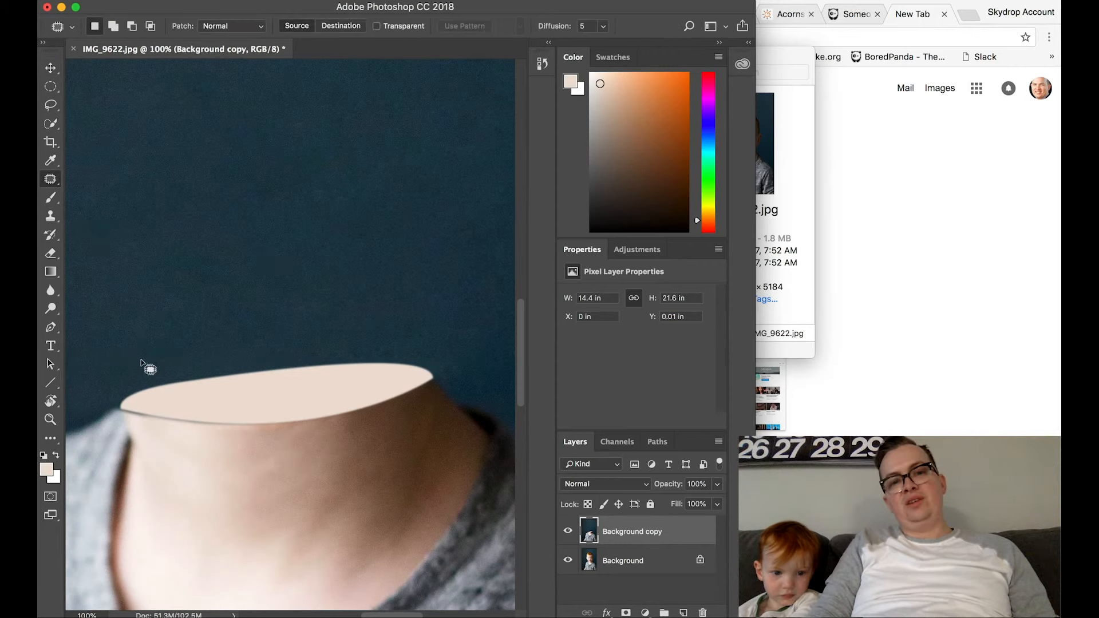
mouse_move(123, 407)
mouse_down()
mouse_move(178, 425)
mouse_move(237, 424)
mouse_move(123, 408)
mouse_move(183, 442)
mouse_up()
key(super+d)
drag(122, 402, 139, 420)
click(164, 439)
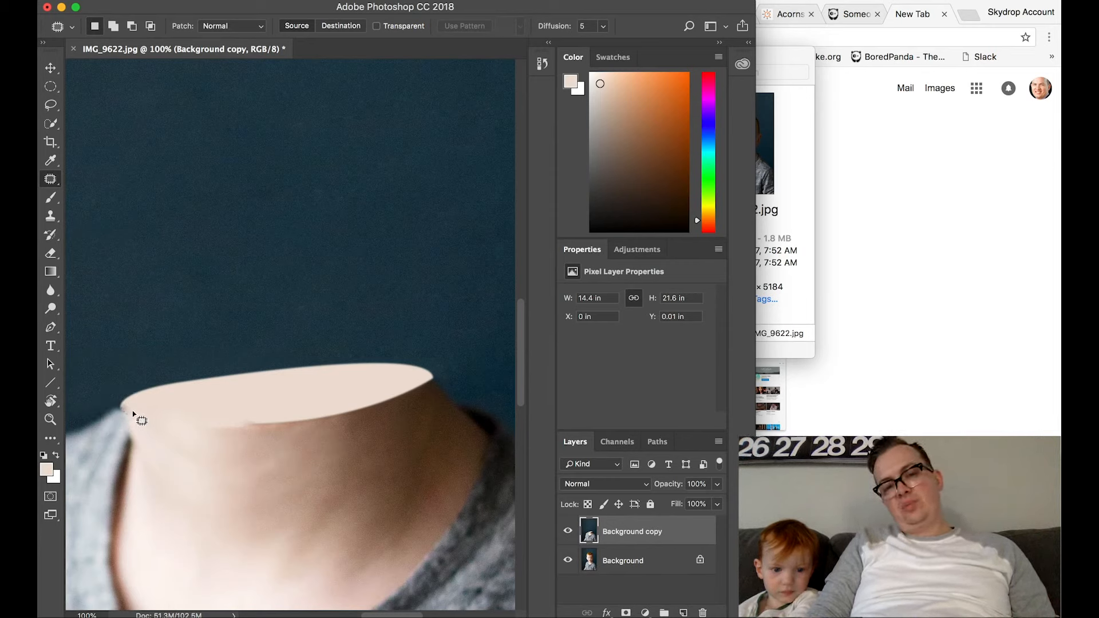
- Patch the seam under the middle and right end of the skin-colored oval with neck skin from just below
mouse_move(298, 419)
mouse_down()
mouse_move(246, 422)
mouse_move(345, 422)
mouse_move(427, 387)
mouse_move(293, 416)
mouse_up()
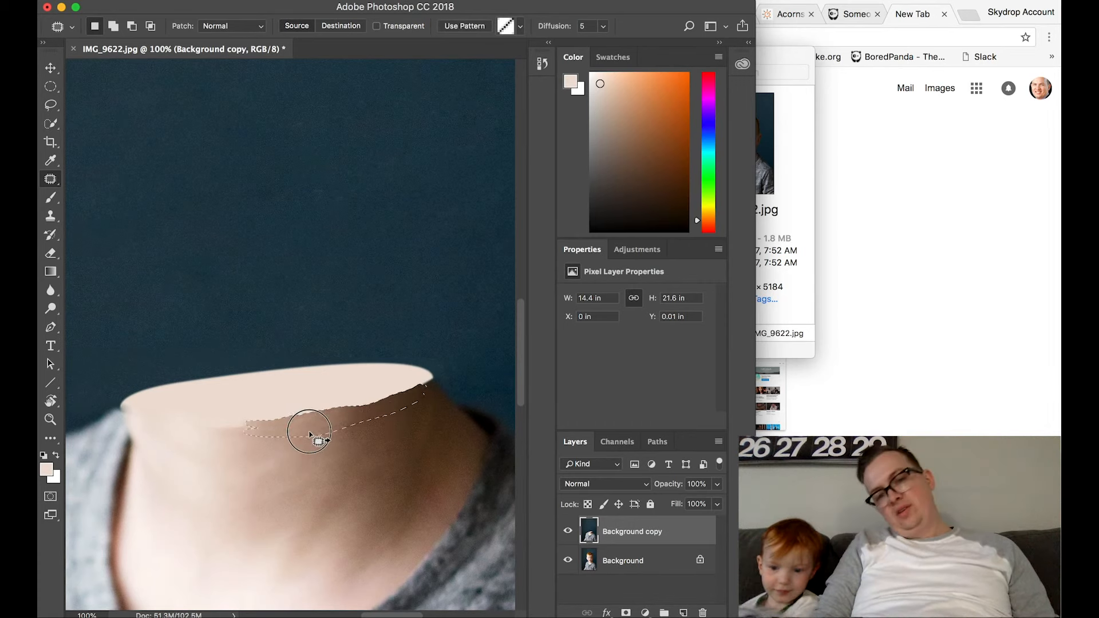
click(301, 438)
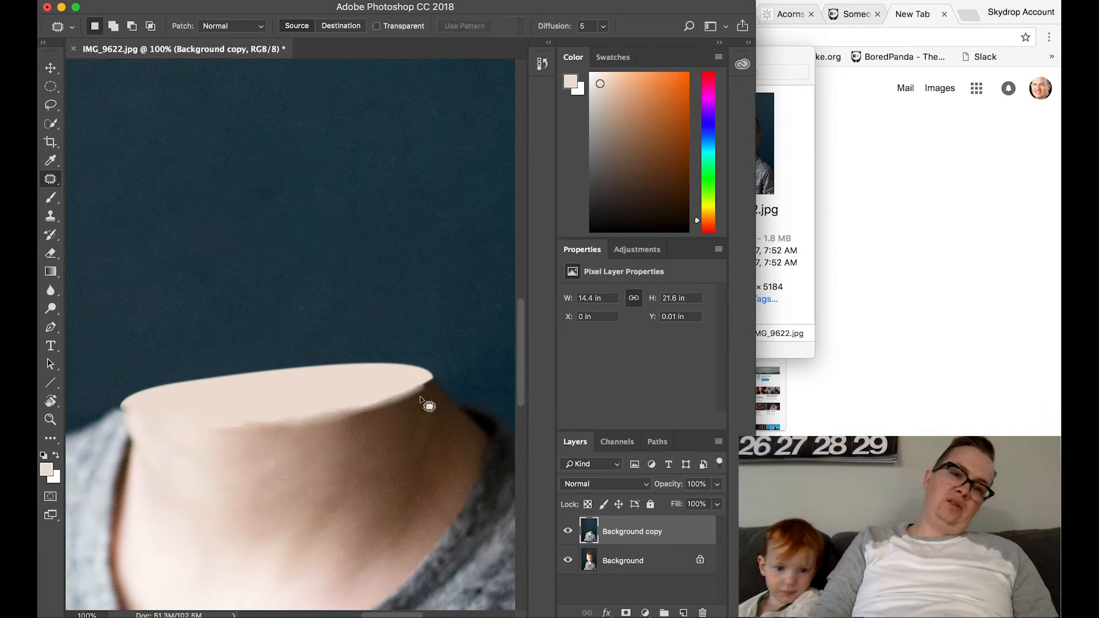
drag(431, 377, 402, 406)
click(405, 432)
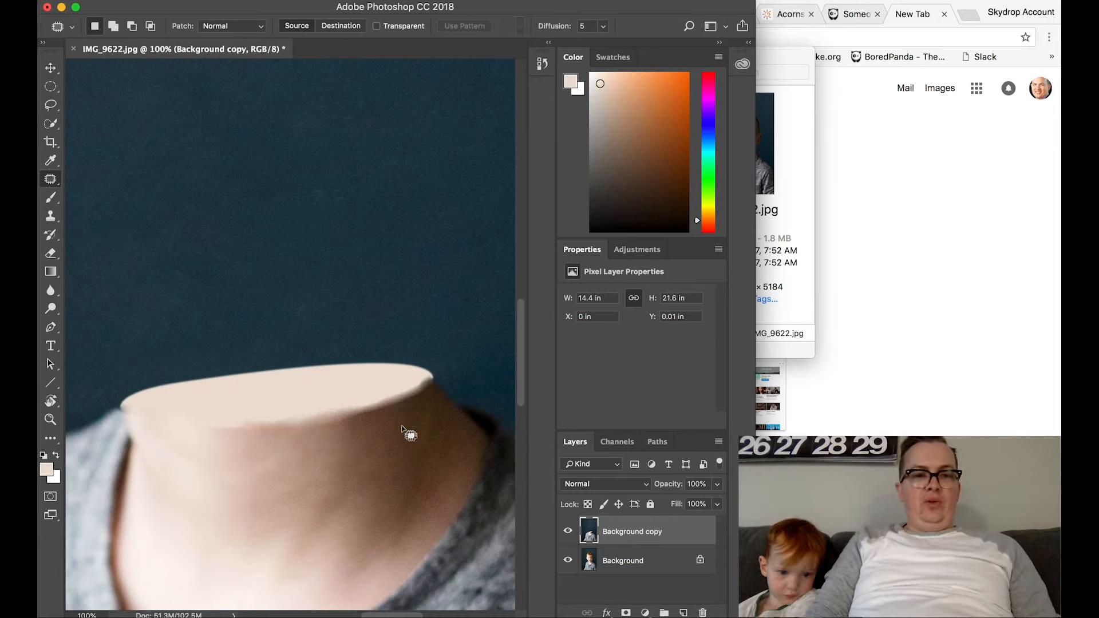
- Patch the seam under the left part of the skin-colored oval with neck skin from below, and clear the selection
mouse_move(252, 424)
mouse_down()
mouse_move(136, 415)
mouse_move(219, 433)
mouse_move(253, 425)
mouse_move(225, 429)
mouse_move(229, 455)
mouse_up()
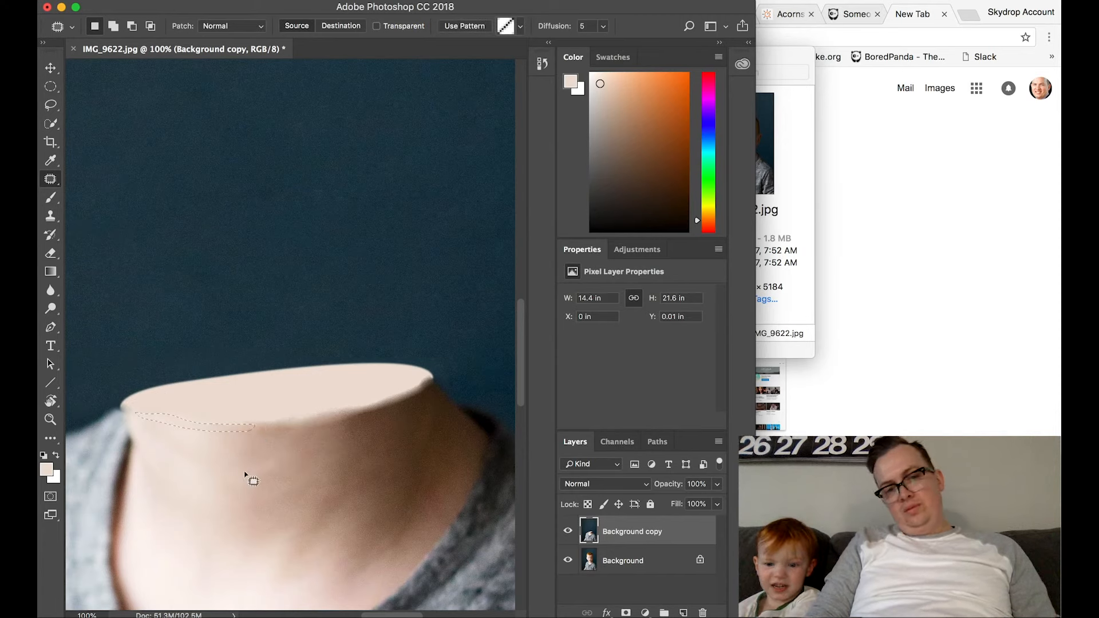
key(super+d)
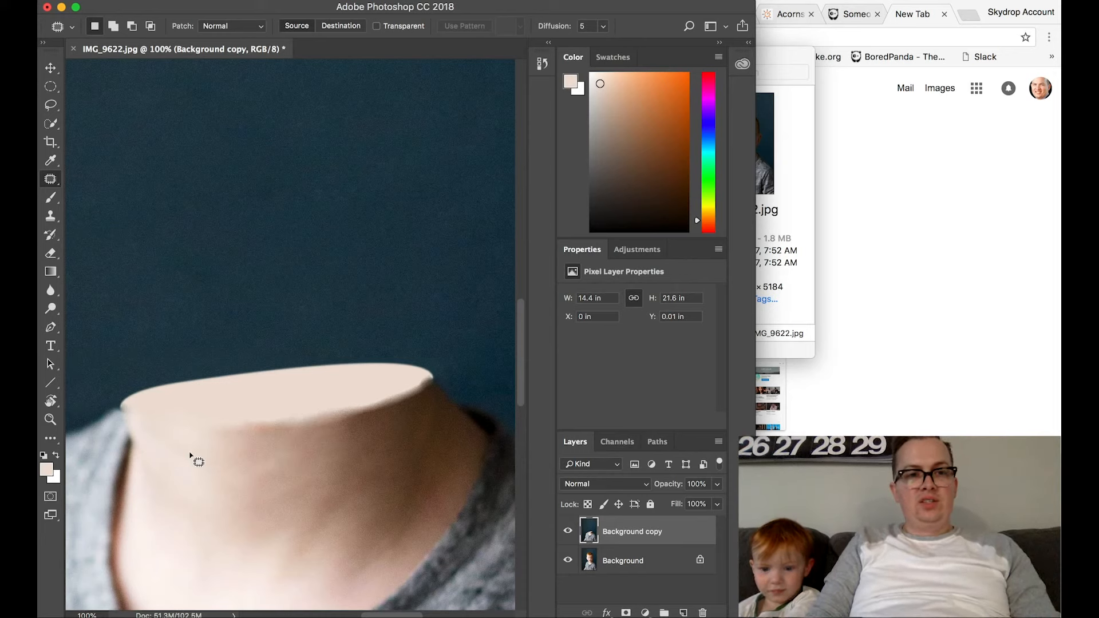
- Retouch the lower edge of the skin-colored oval from end to end with the Clone Stamp tool at brush size 35
key(s)
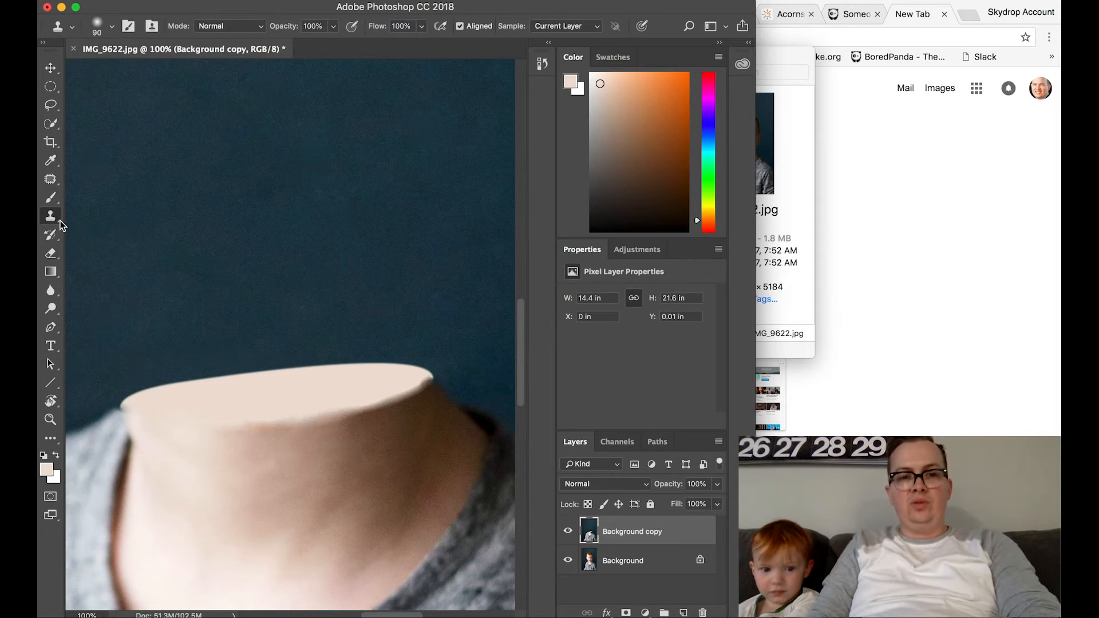
key(bracketleft)
key(bracketleft)
key(bracketleft)
key(bracketleft)
key(bracketleft)
key(bracketleft)
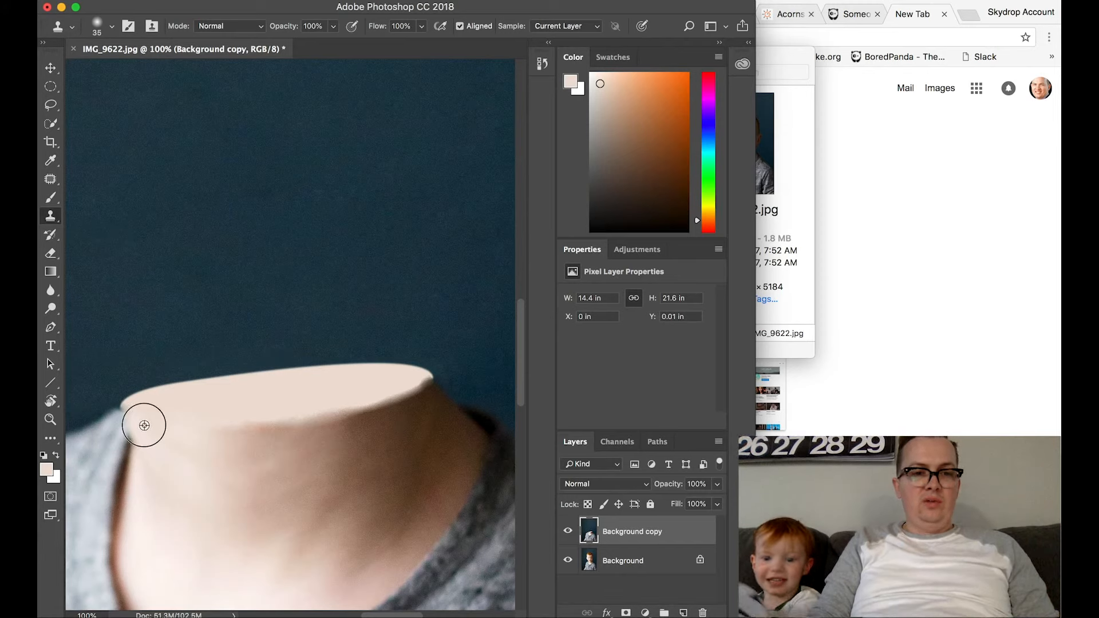
mouse_move(124, 409)
mouse_down()
mouse_move(265, 427)
mouse_move(407, 395)
mouse_up()
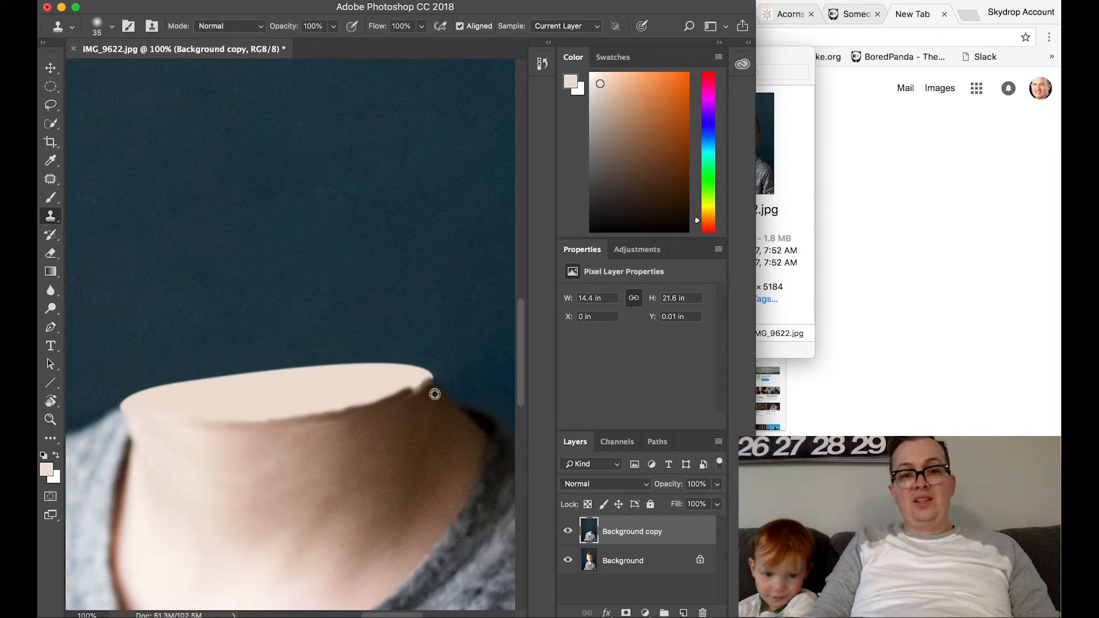
mouse_move(422, 380)
mouse_down()
mouse_move(281, 428)
mouse_move(209, 428)
mouse_up()
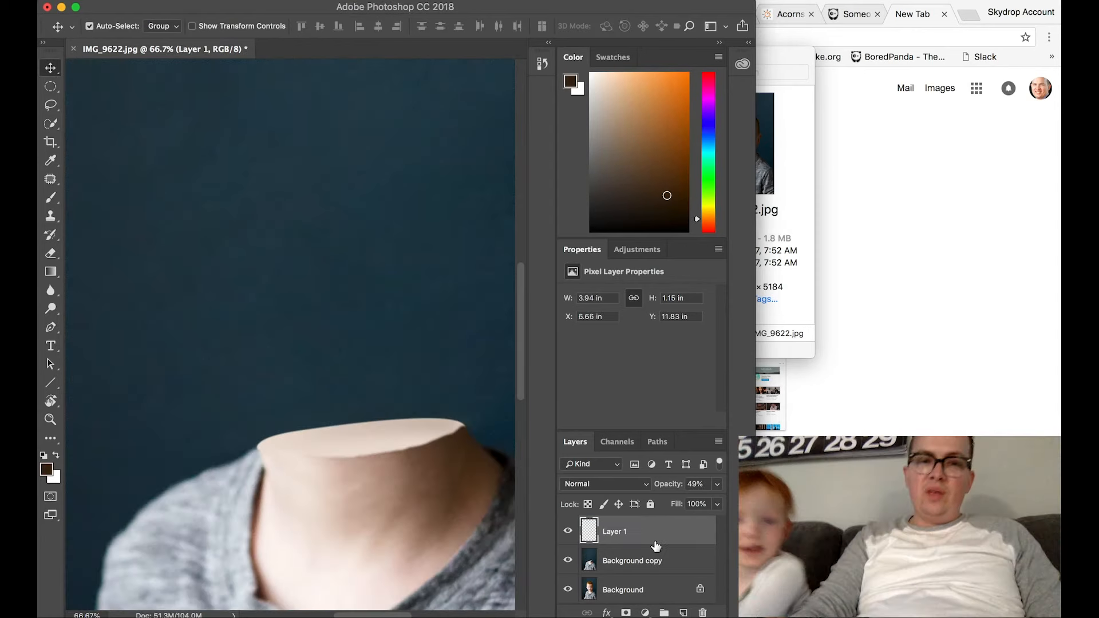
- Hide Layer 1 and check the neck against the whole picture and close up
click(567, 532)
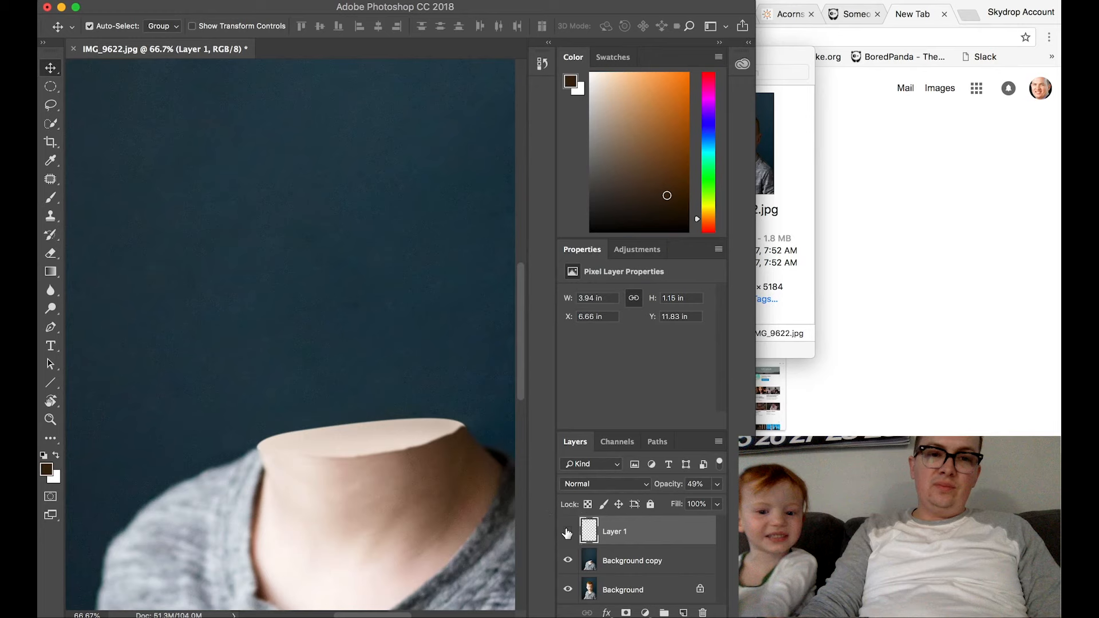
key(super+0)
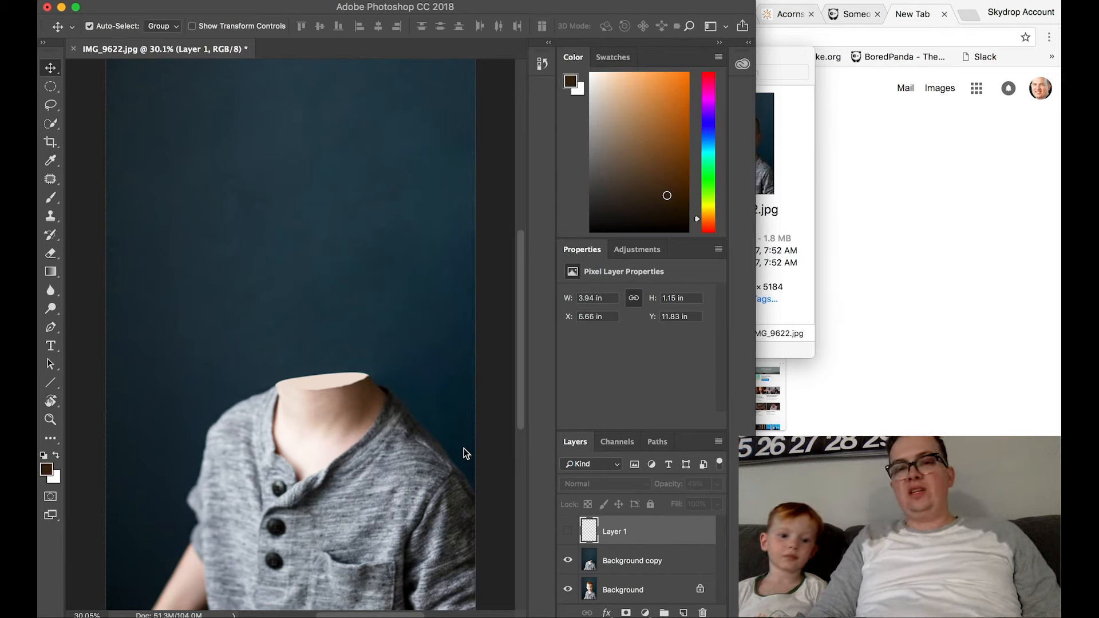
key(super+equal)
key(super+equal)
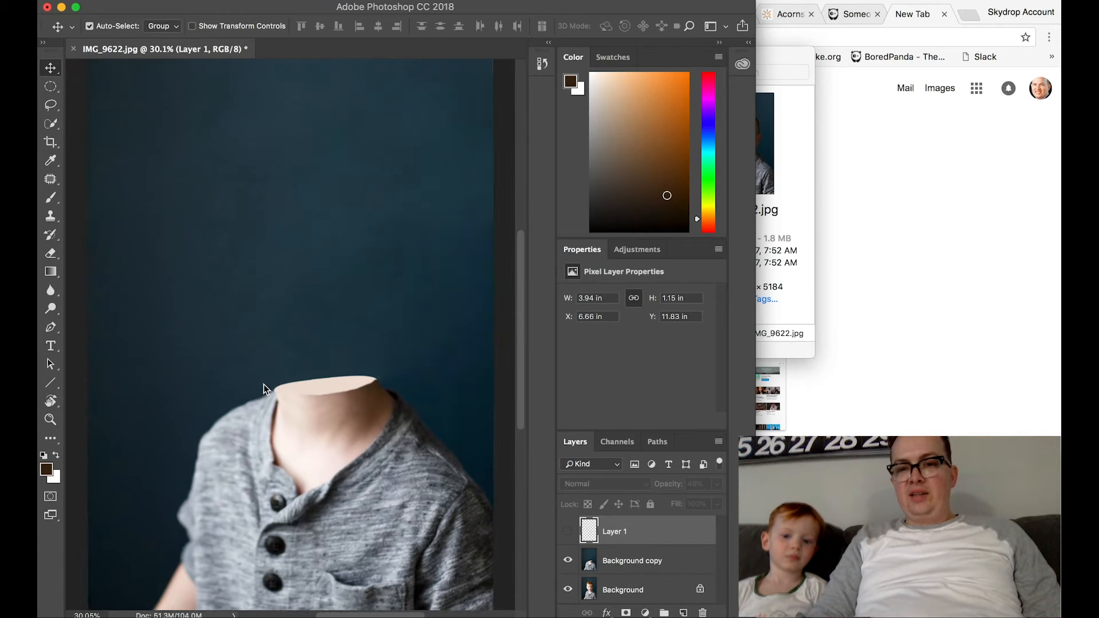
key(super+equal)
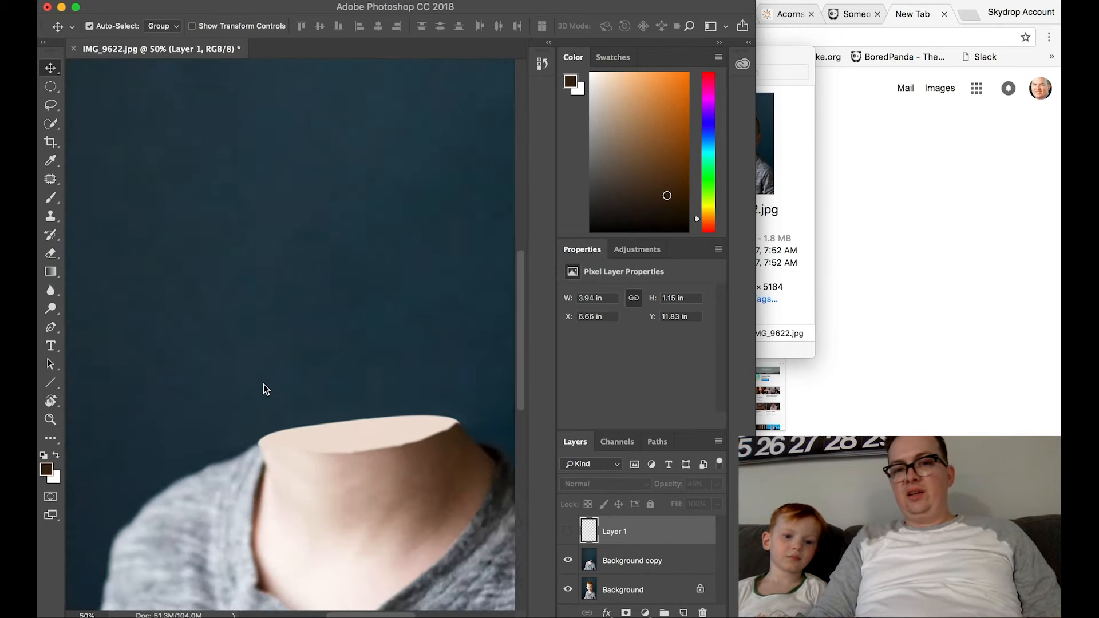
- Try darkening the skin-colored oval on the Background copy with the Burn tool at size 125, Midtones range and 100% exposure
key(super+minus)
key(super+equal)
key(super+equal)
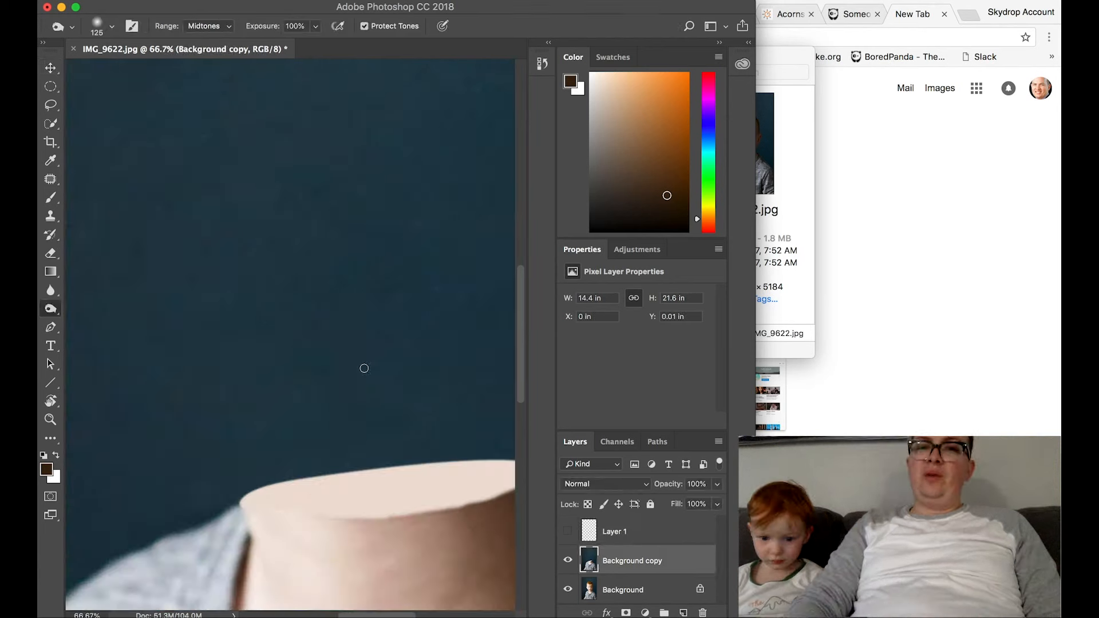
scroll(331, 407, right, 5)
scroll(332, 406, down, 1)
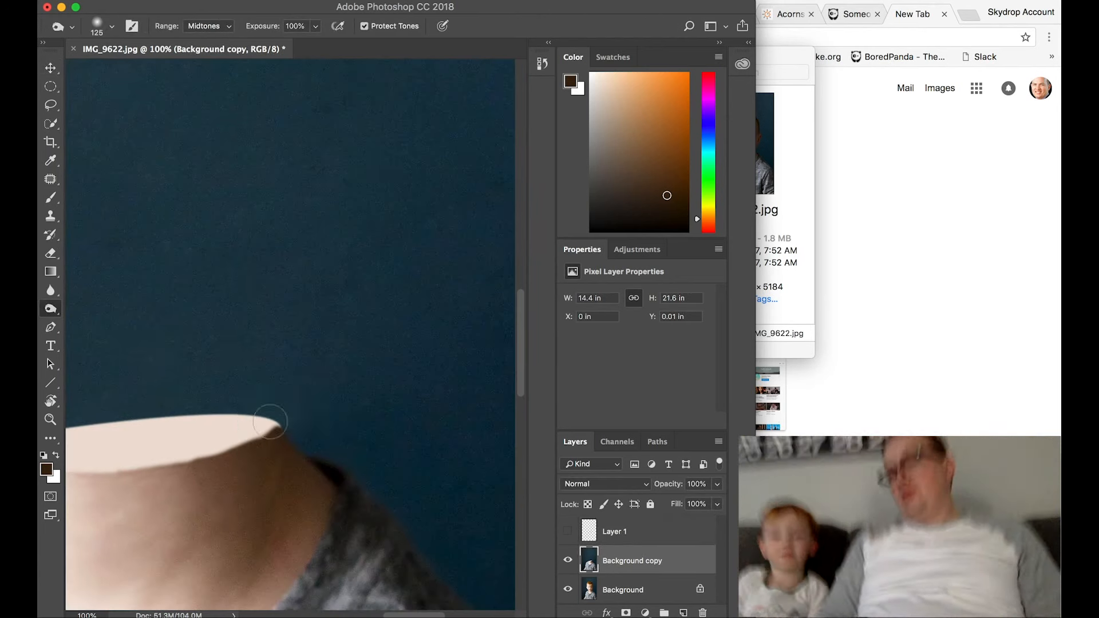
scroll(112, 432, right, 1)
scroll(112, 430, left, 6)
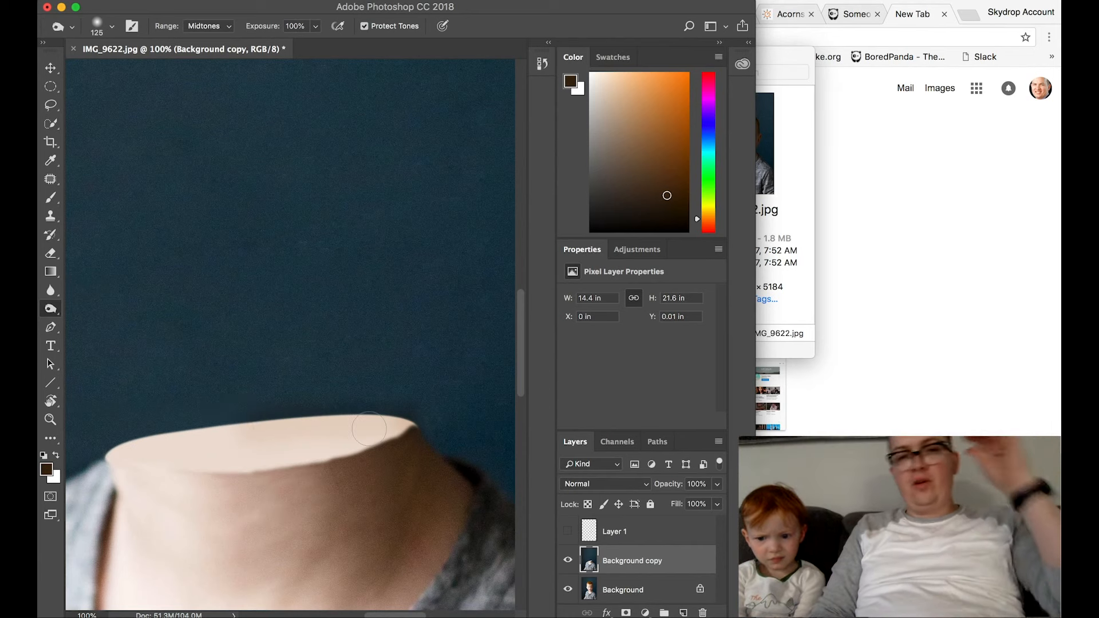
key(super+z)
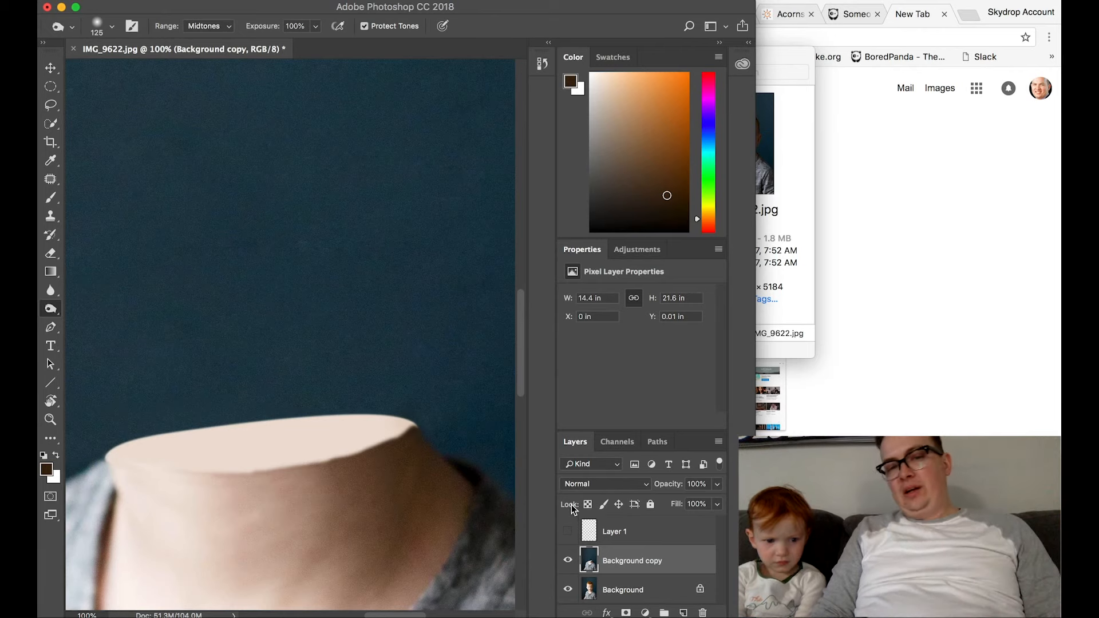
- Examine the headless figure as a whole and close up around the neck and shirt
key(super+0)
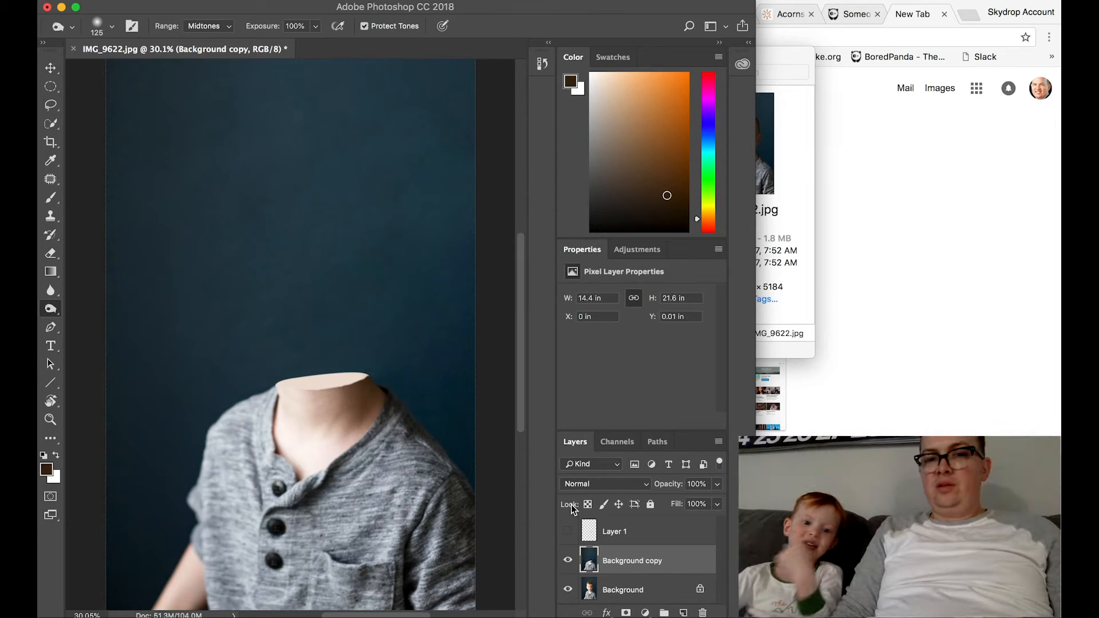
key(super+minus)
key(super+minus)
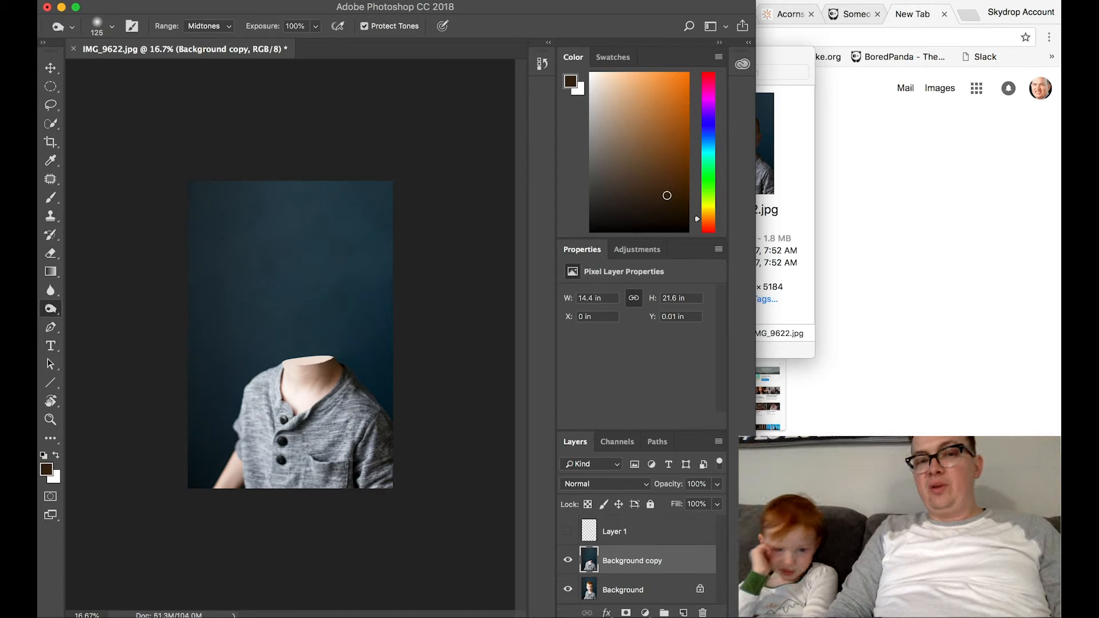
key(super+equal)
key(super+equal)
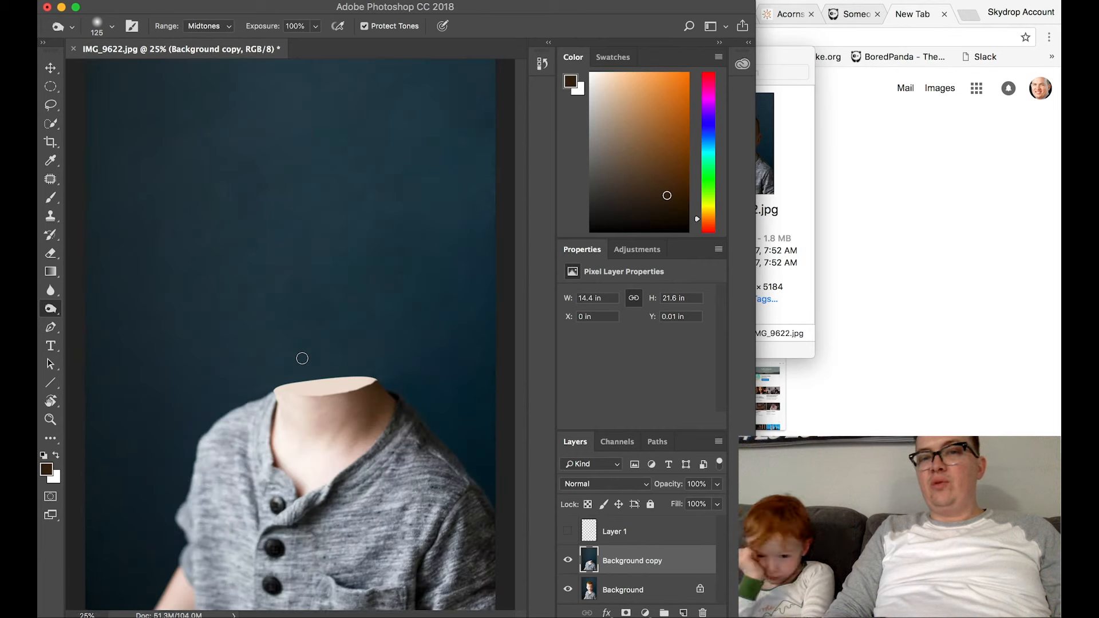
key(super+equal)
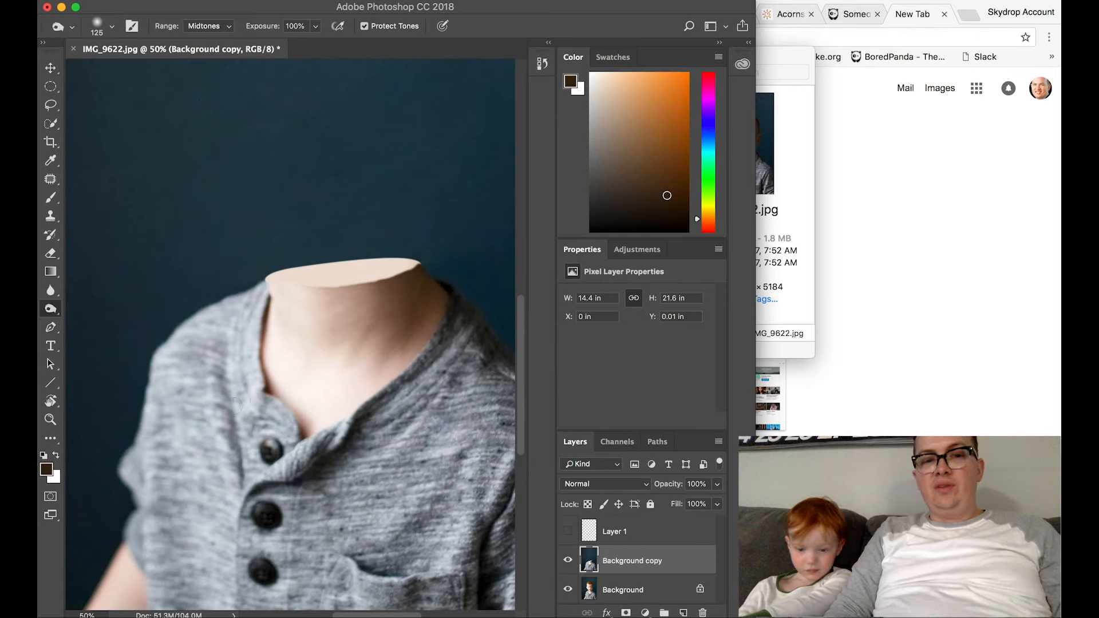
scroll(195, 379, down, 5)
scroll(289, 292, right, 3)
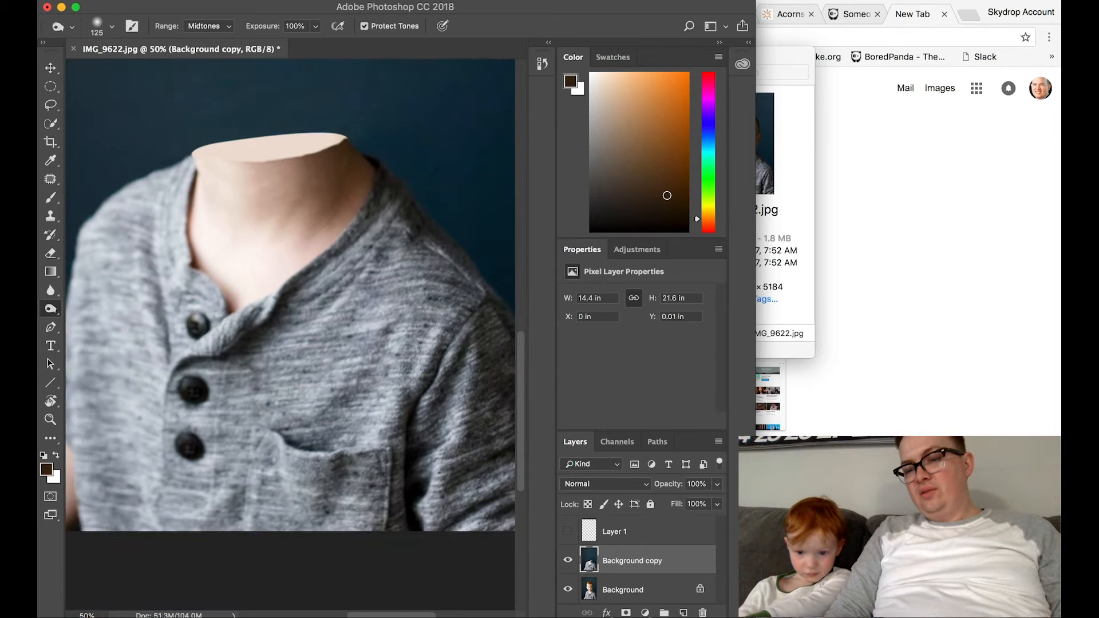